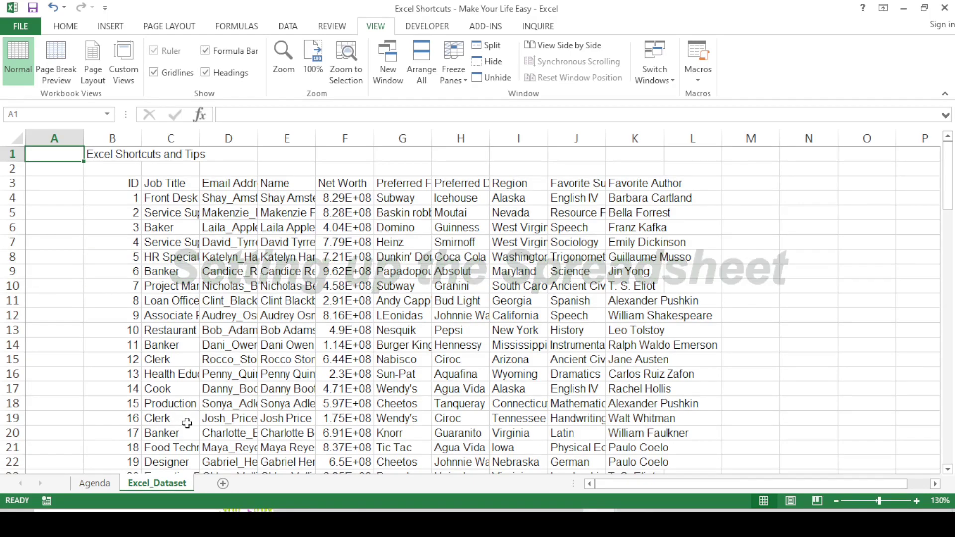
Add a new blank worksheet after the Excel_Dataset sheet and make A4 its active cell
{"action": "left_click", "coordinate": [222, 485]}
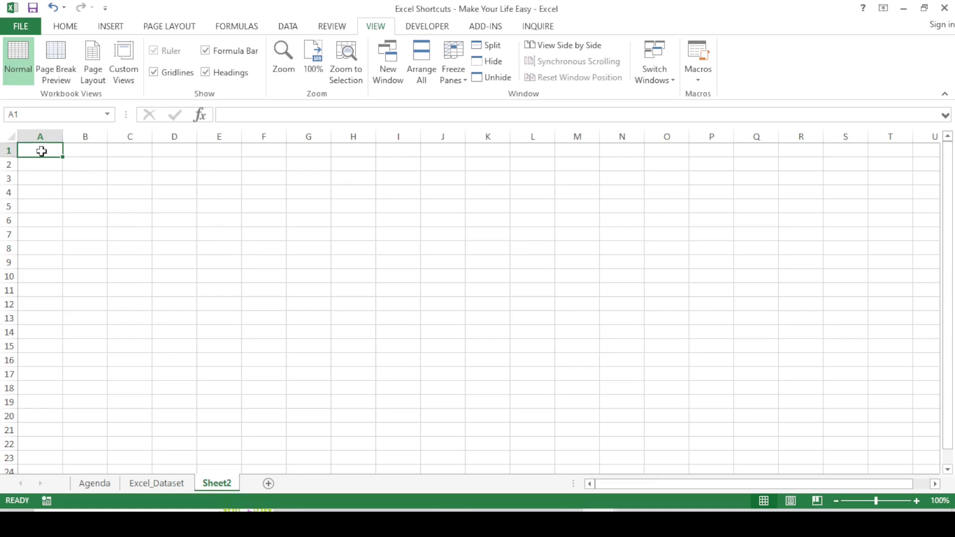
{"action": "key", "text": "Down"}
{"action": "key", "text": "Down"}
{"action": "key", "text": "Down"}
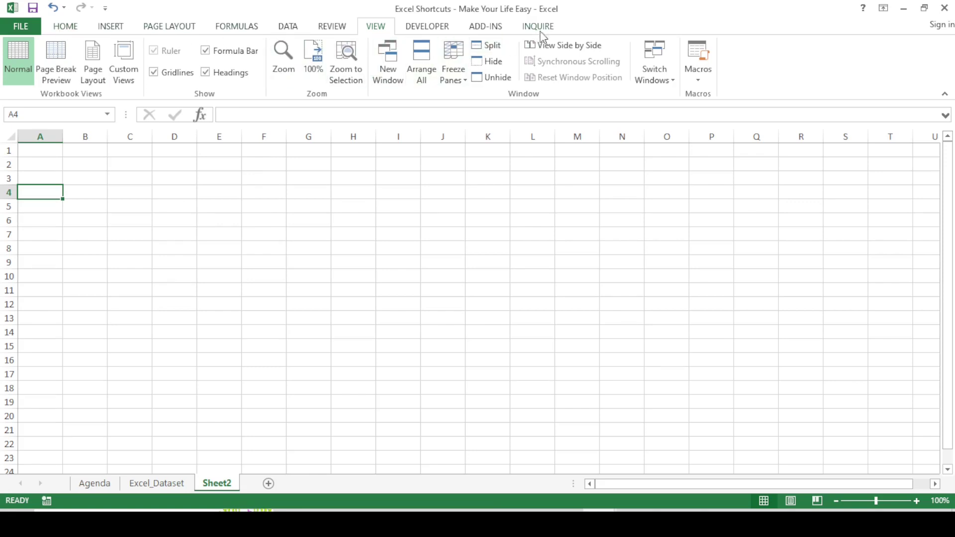
{"action": "left_click", "coordinate": [72, 29]}
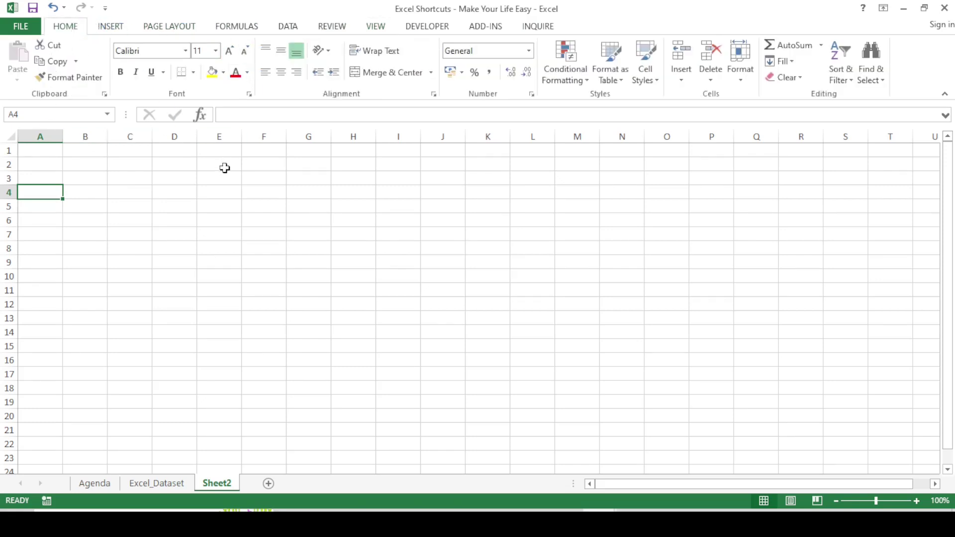
Return to the Excel_Dataset sheet and hide its gridlines
{"action": "key", "text": "ctrl+Page_Up"}
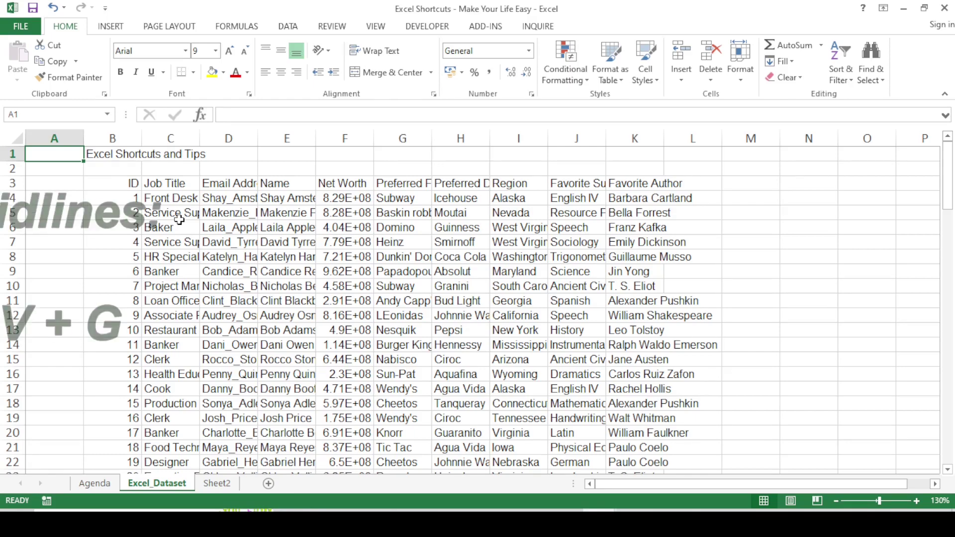
{"action": "key", "text": "alt+w"}
{"action": "key", "text": "v"}
{"action": "key", "text": "g"}
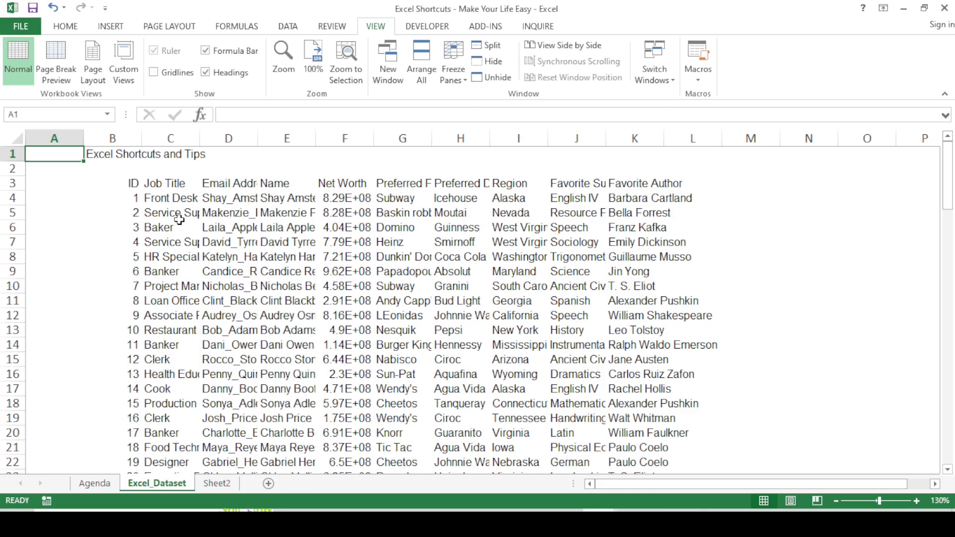
Switch the gridlines of the Excel_Dataset sheet back on and hide them once more
{"action": "key", "text": "alt"}
{"action": "key", "text": "w"}
{"action": "key", "text": "v"}
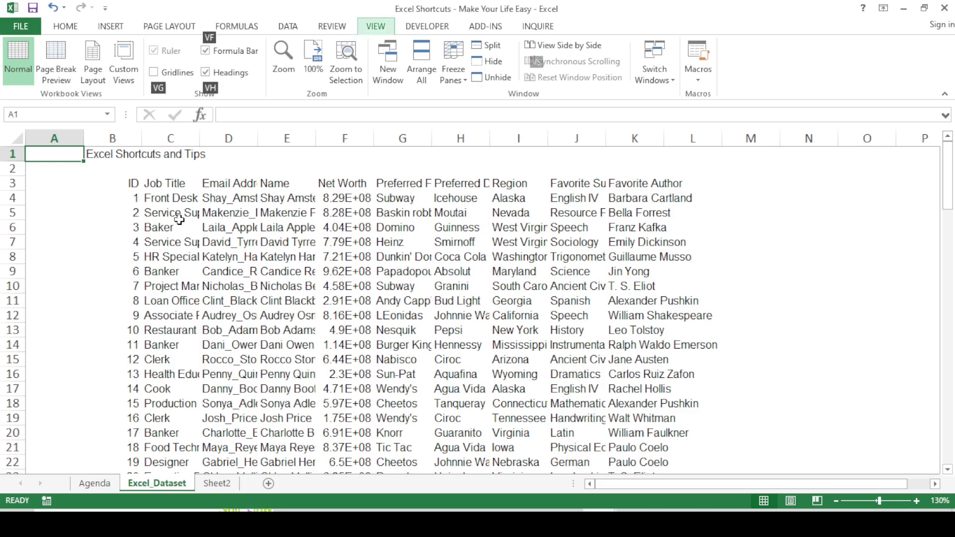
{"action": "key", "text": "g"}
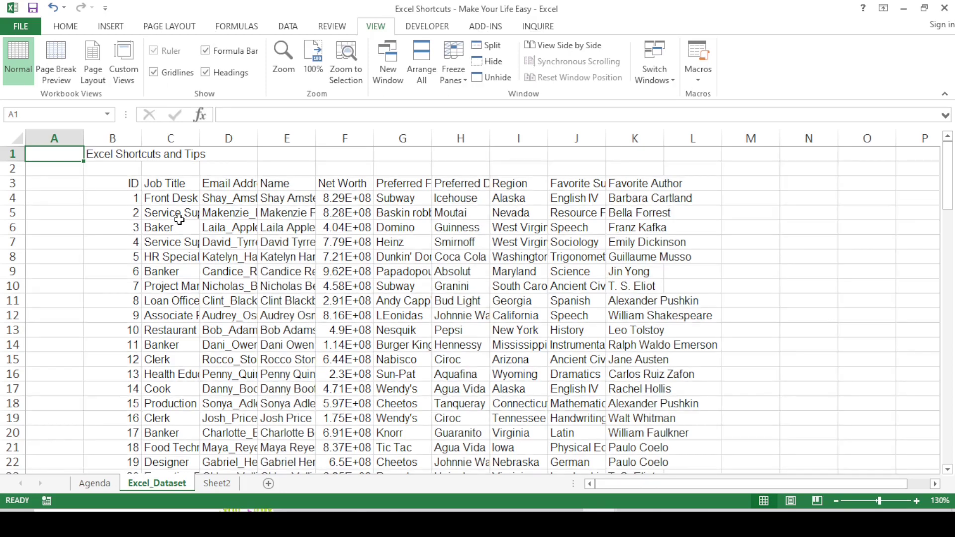
{"action": "key", "text": "alt"}
{"action": "key", "text": "w"}
{"action": "key", "text": "v"}
{"action": "key", "text": "g"}
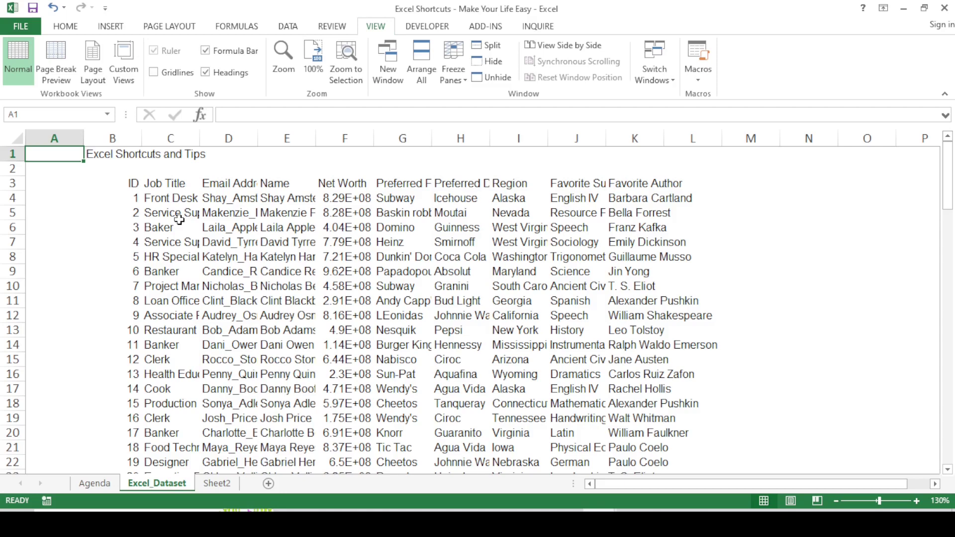
Change the font of the "Excel Shortcuts and Tips" title in cell B1 to Calibri
{"action": "key", "text": "Right"}
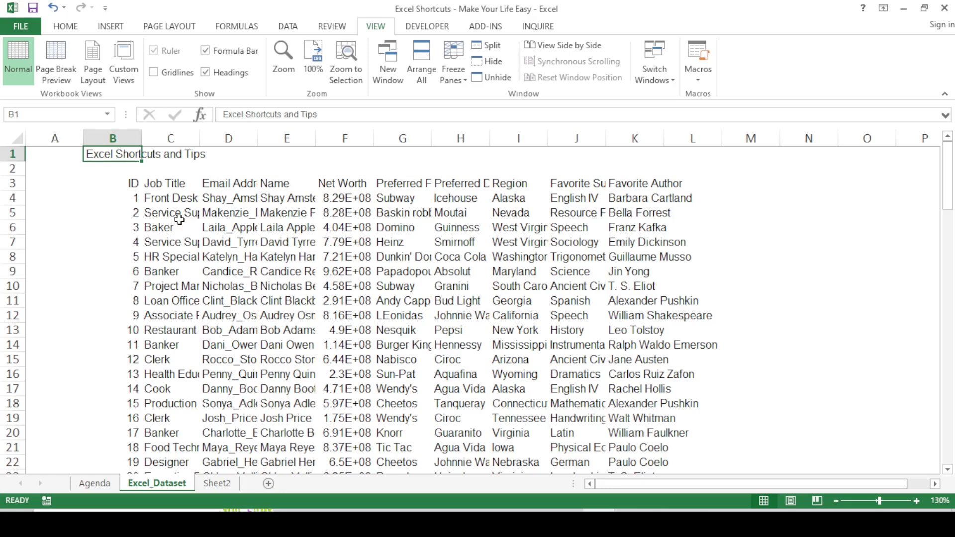
{"action": "key", "text": "Left"}
{"action": "key", "text": "Right"}
{"action": "key", "text": "alt"}
{"action": "key", "text": "h"}
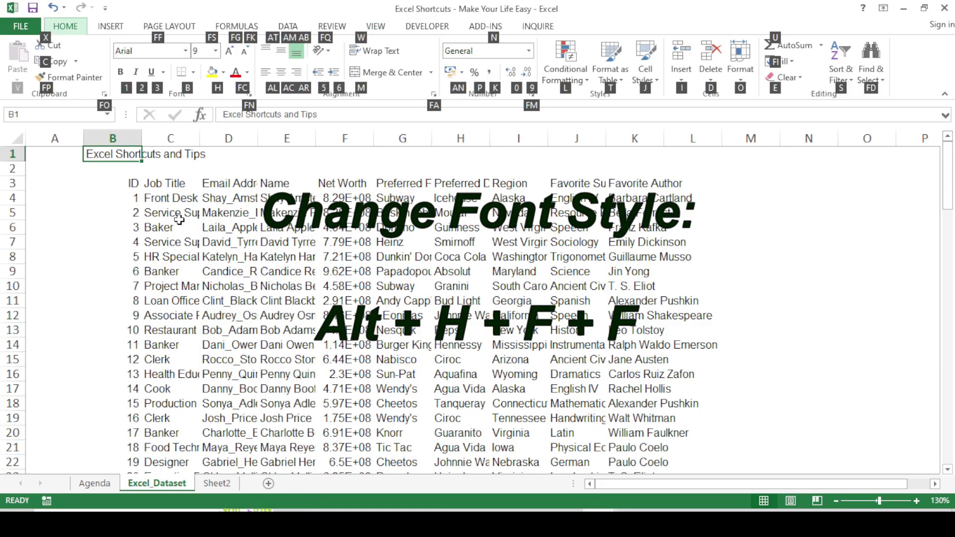
{"action": "key", "text": "f"}
{"action": "key", "text": "f"}
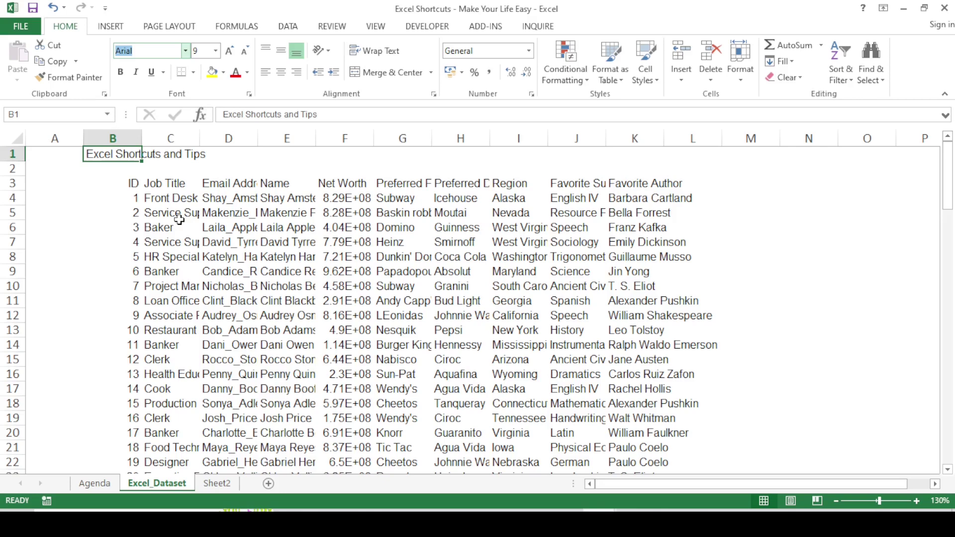
{"action": "key", "text": "alt+Down"}
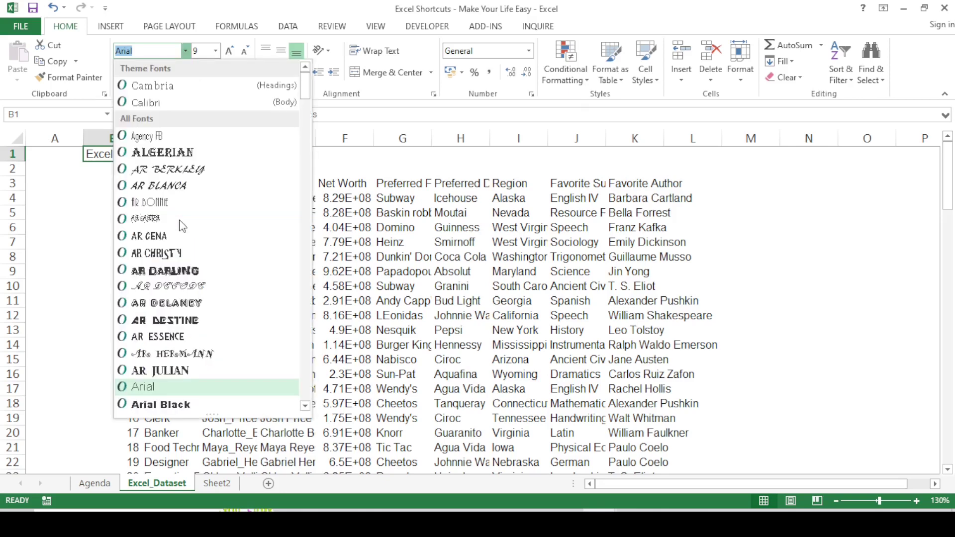
{"action": "key", "text": "Down"}
{"action": "key", "text": "Up"}
{"action": "key", "text": "Up"}
{"action": "key", "text": "Up"}
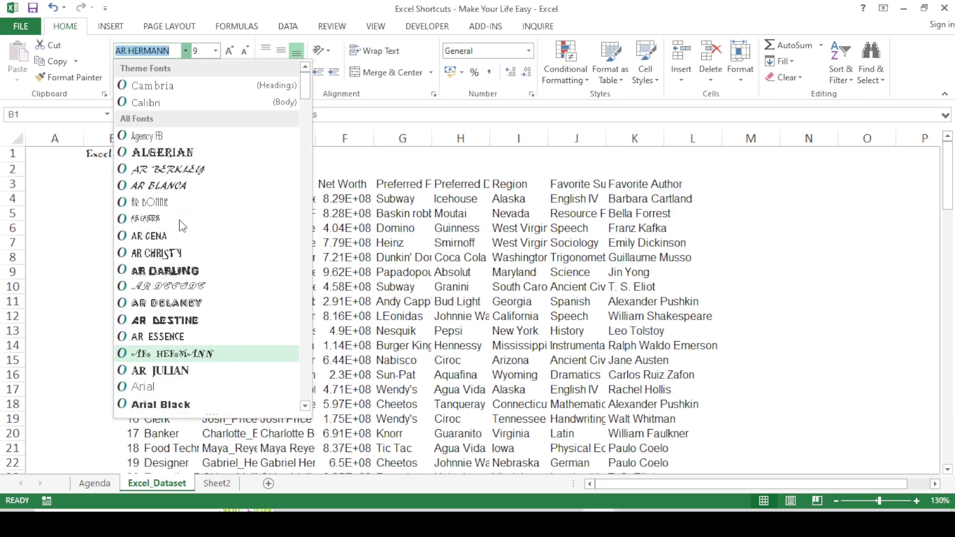
{"action": "key", "text": "Up"}
{"action": "key", "text": "Up"}
{"action": "key", "text": "Escape"}
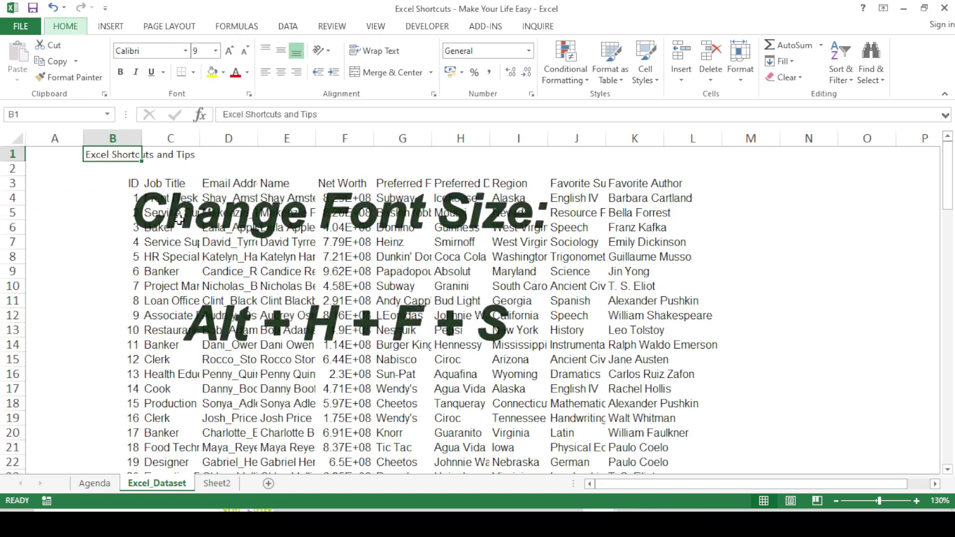
Set the title in cell B1 to font size 14 and make it bold
{"action": "key", "text": "alt+h"}
{"action": "key", "text": "f"}
{"action": "key", "text": "s"}
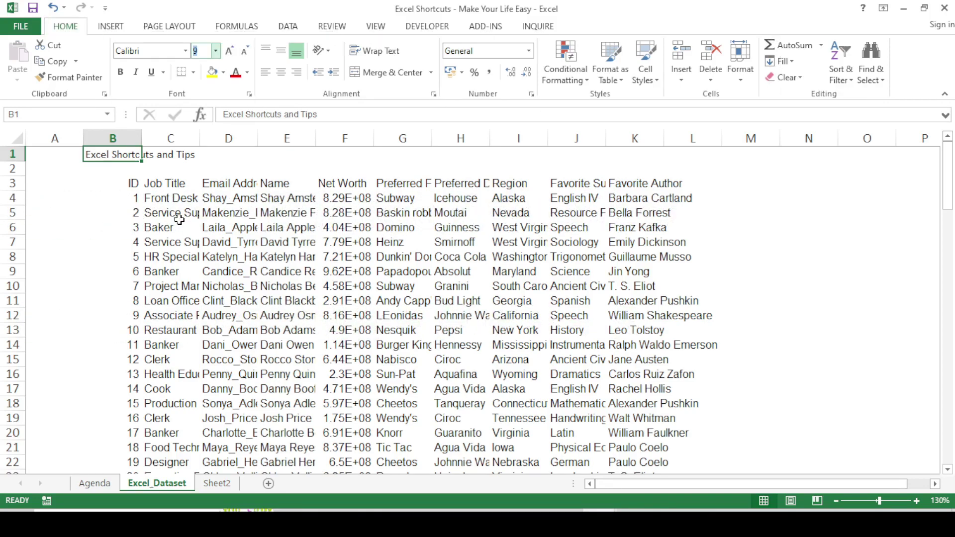
{"action": "key", "text": "alt+Down"}
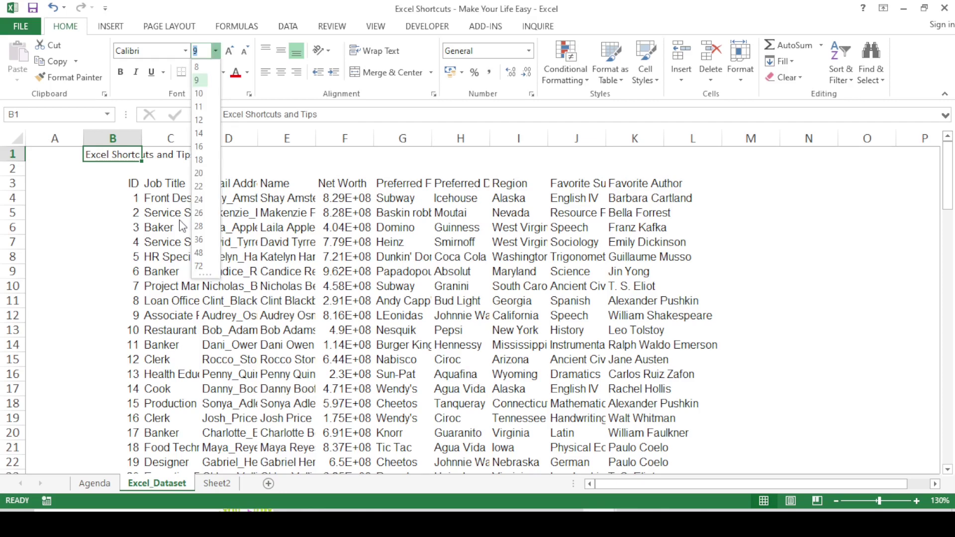
{"action": "key", "text": "Down"}
{"action": "key", "text": "Down"}
{"action": "key", "text": "Down"}
{"action": "key", "text": "Down"}
{"action": "key", "text": "Return"}
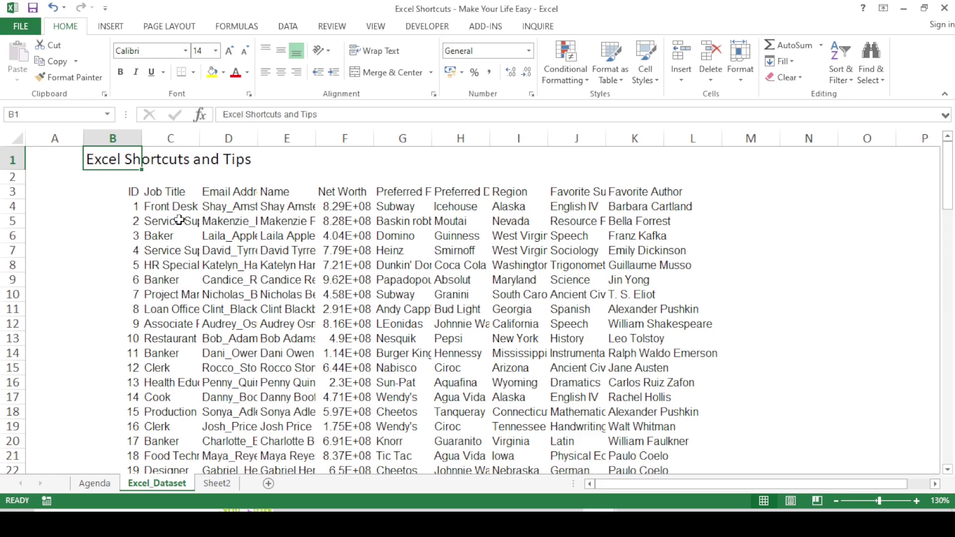
{"action": "key", "text": "ctrl+b"}
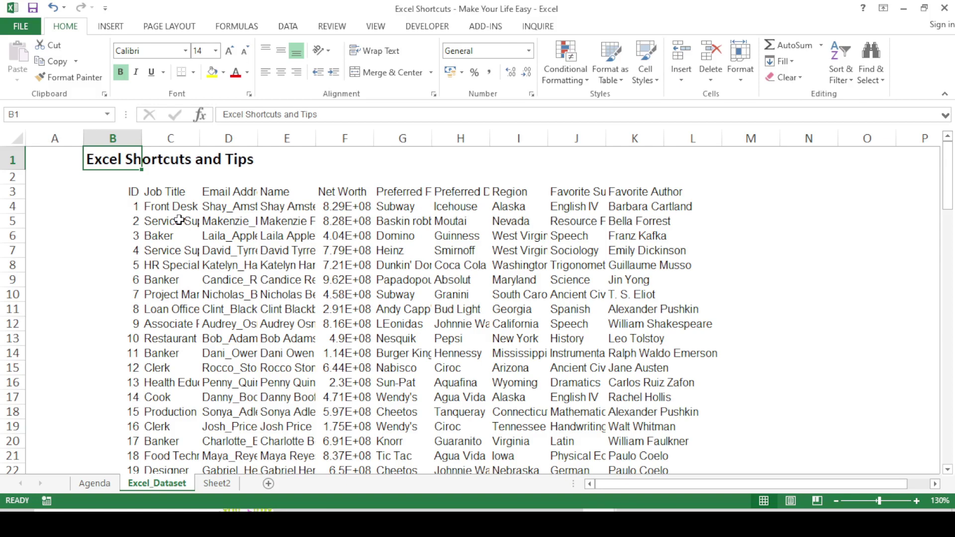
Fill cell A1, beside the title, with the dark blue theme colour
{"action": "key", "text": "Left"}
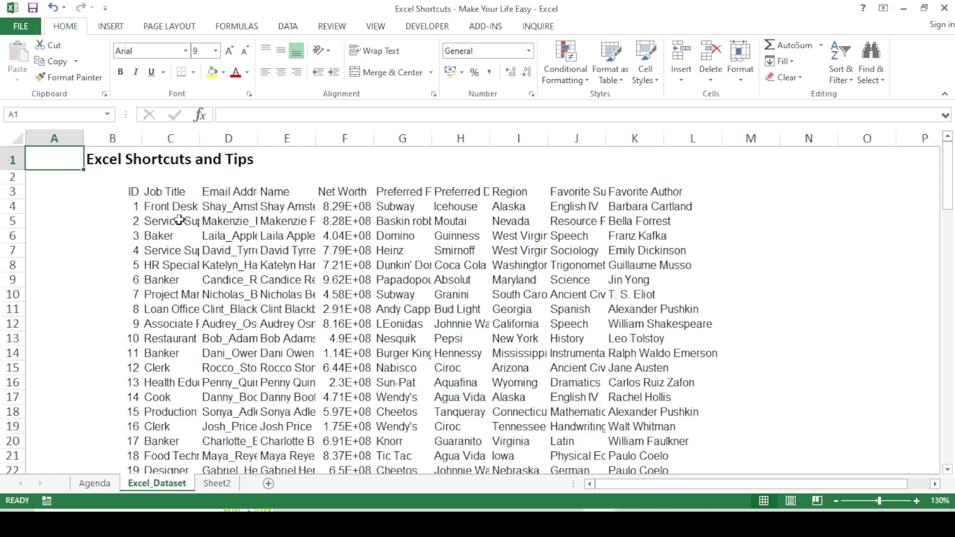
{"action": "key", "text": "alt+h"}
{"action": "key", "text": "h"}
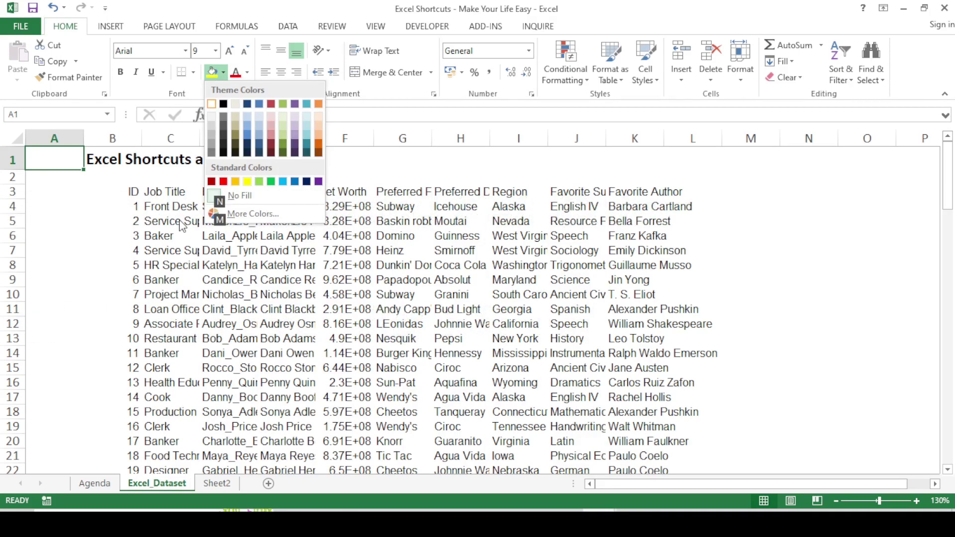
{"action": "key", "text": "Down"}
{"action": "key", "text": "Down"}
{"action": "key", "text": "Down"}
{"action": "key", "text": "Down"}
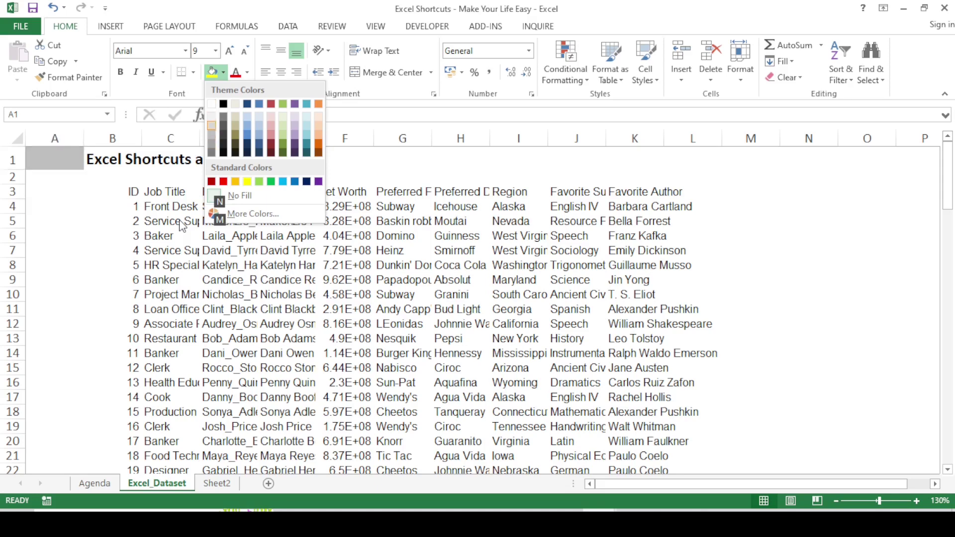
{"action": "key", "text": "Up"}
{"action": "key", "text": "Up"}
{"action": "key", "text": "Up"}
{"action": "key", "text": "Up"}
{"action": "key", "text": "Right"}
{"action": "key", "text": "Right"}
{"action": "key", "text": "Right"}
{"action": "key", "text": "Return"}
{"action": "key", "text": "Right"}
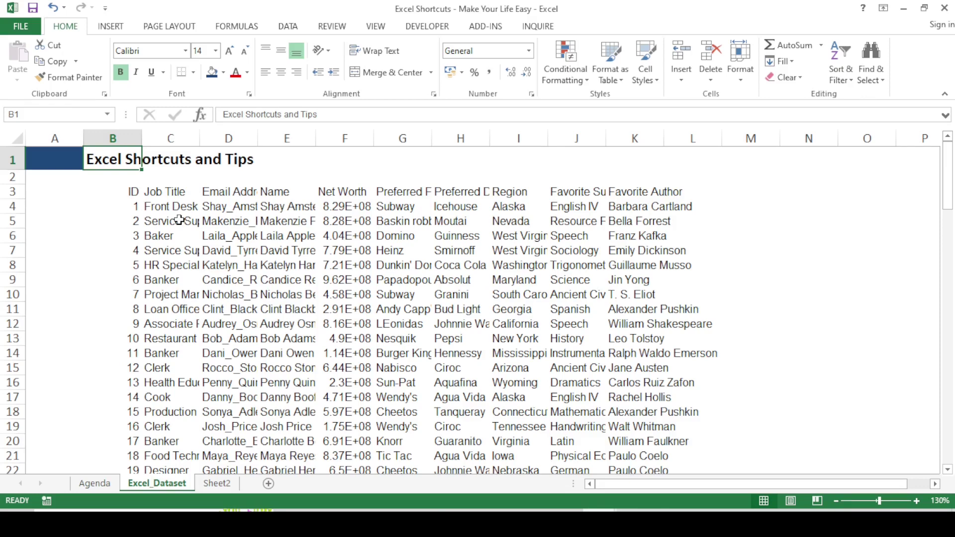
{"action": "key", "text": "Left"}
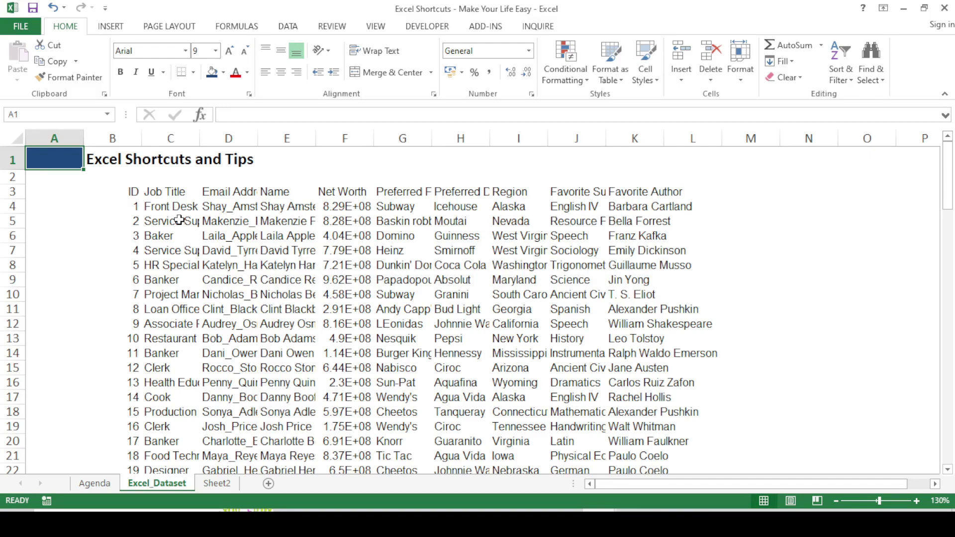
Jump to the ID header in B3, step through the cells just below it, and return to the header
{"action": "key", "text": "Right"}
{"action": "key", "text": "ctrl+Down"}
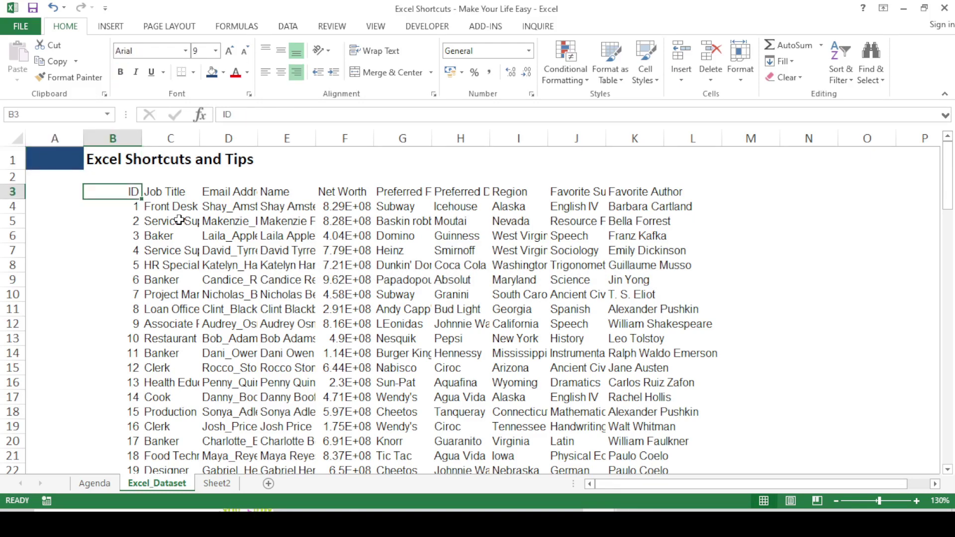
{"action": "key", "text": "Down"}
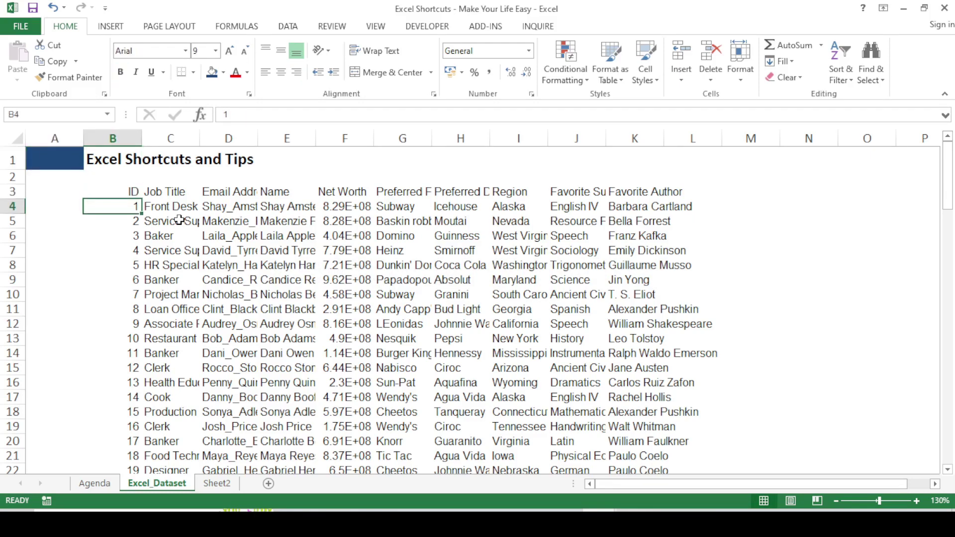
{"action": "key", "text": "Down"}
{"action": "key", "text": "Down"}
{"action": "key", "text": "Up"}
{"action": "key", "text": "Right"}
{"action": "key", "text": "Left"}
{"action": "key", "text": "ctrl+Up"}
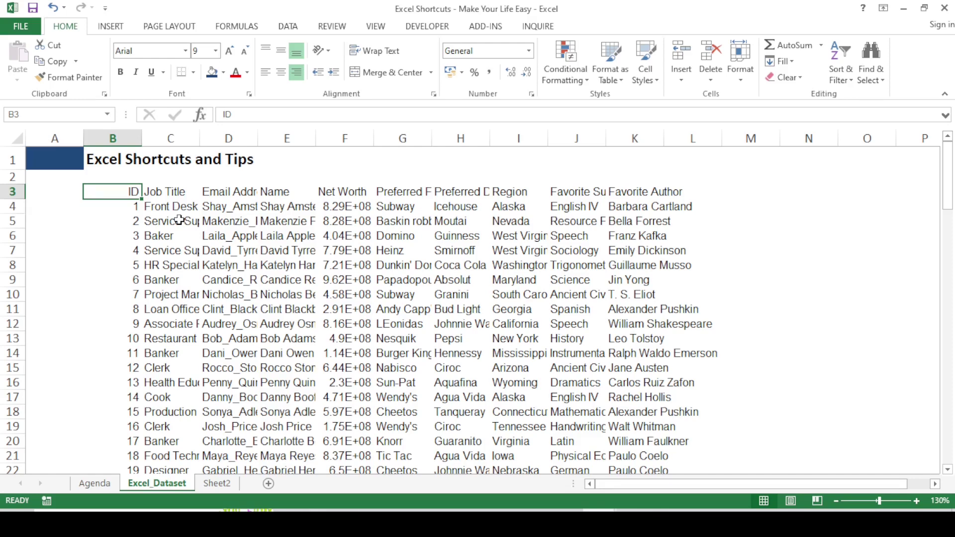
Go down the ID column cell by cell to B10 and back up to the header in B3
{"action": "key", "text": "Down"}
{"action": "key", "text": "Down"}
{"action": "key", "text": "Down"}
{"action": "key", "text": "Down"}
{"action": "key", "text": "Down"}
{"action": "key", "text": "Down"}
{"action": "key", "text": "Down"}
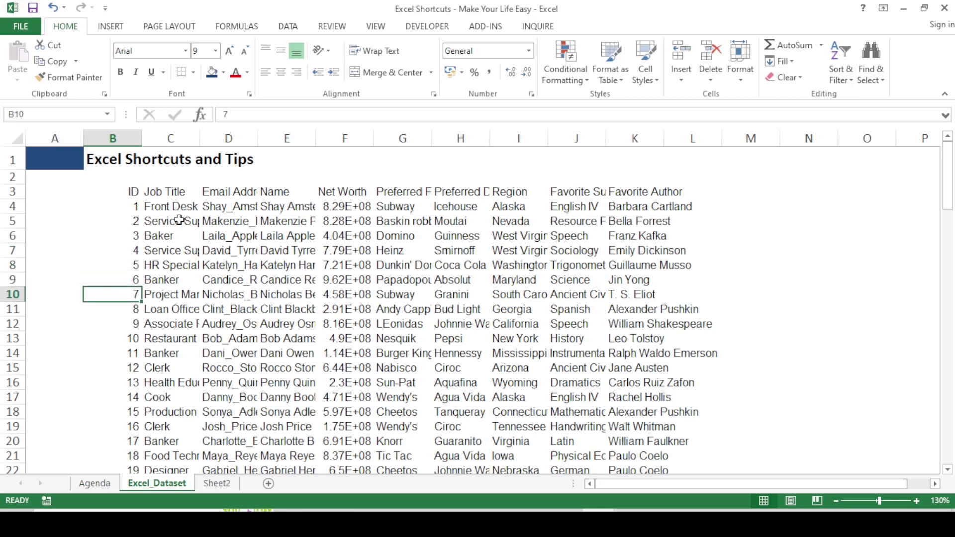
{"action": "key", "text": "Up"}
{"action": "key", "text": "Up"}
{"action": "key", "text": "Up"}
{"action": "key", "text": "Up"}
{"action": "key", "text": "Up"}
{"action": "key", "text": "Up"}
{"action": "key", "text": "Up"}
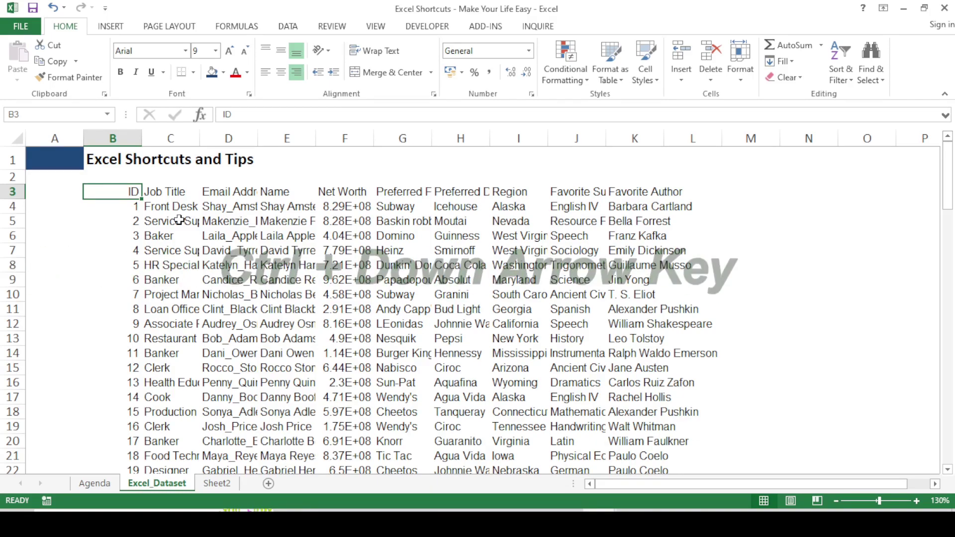
Jump from the ID header to the column's last entry and back, and to the Favorite Author header and back
{"action": "key", "text": "ctrl+Down"}
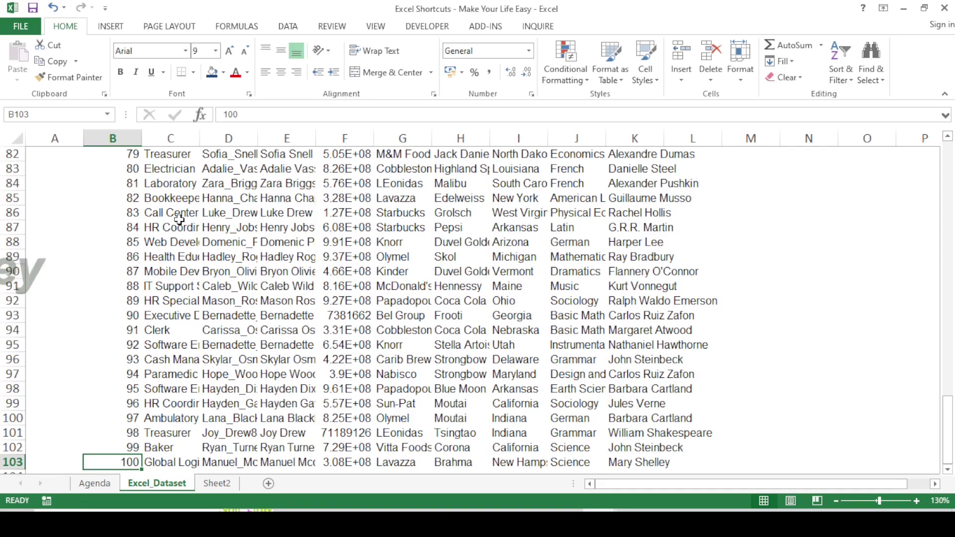
{"action": "key", "text": "ctrl+Up"}
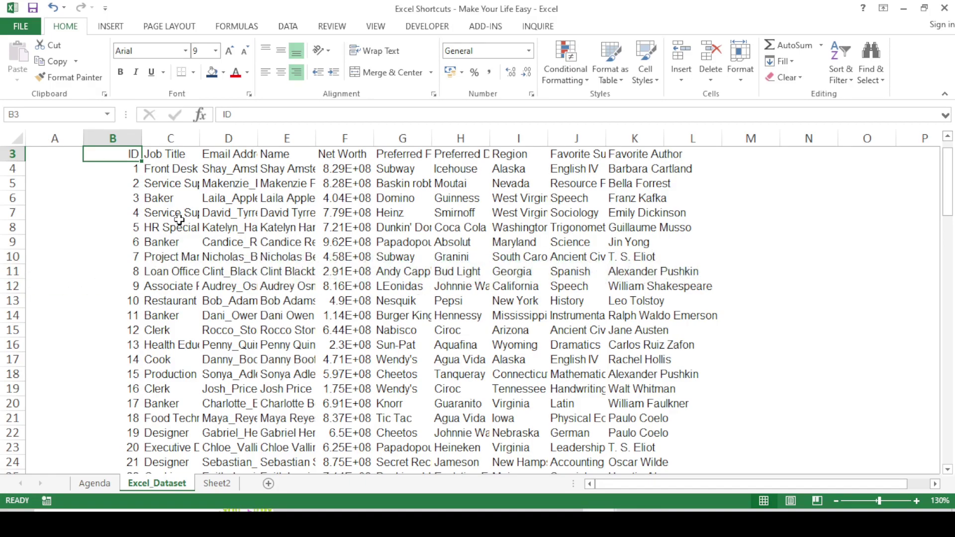
{"action": "key", "text": "ctrl+Right"}
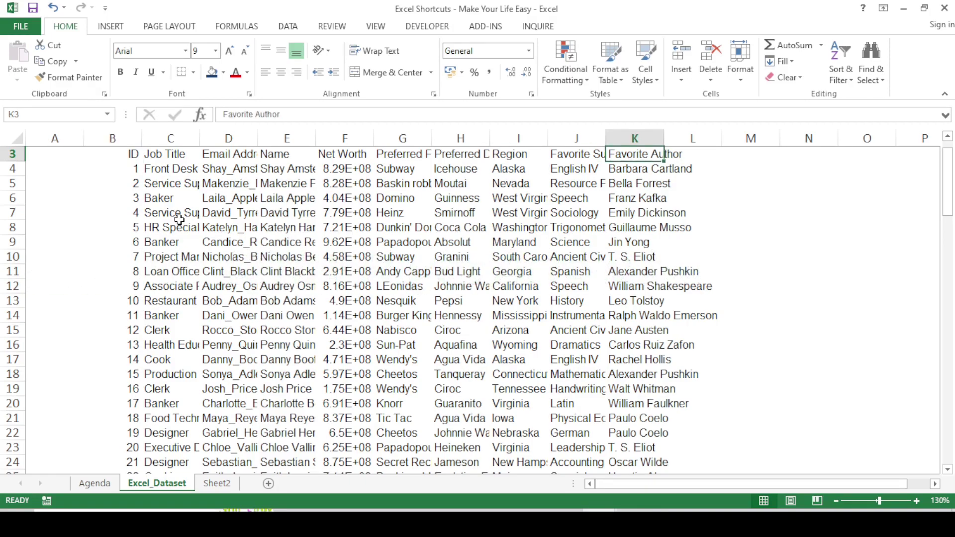
{"action": "key", "text": "ctrl+Left"}
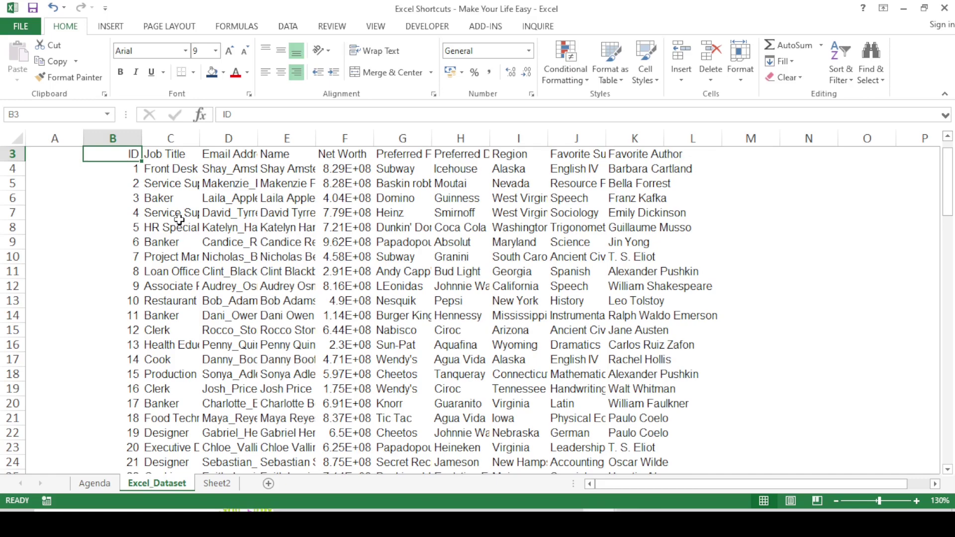
Return to the top of the sheet and select cell A1
{"action": "scroll", "coordinate": [179, 220], "scroll_direction": "up", "scroll_amount": 1}
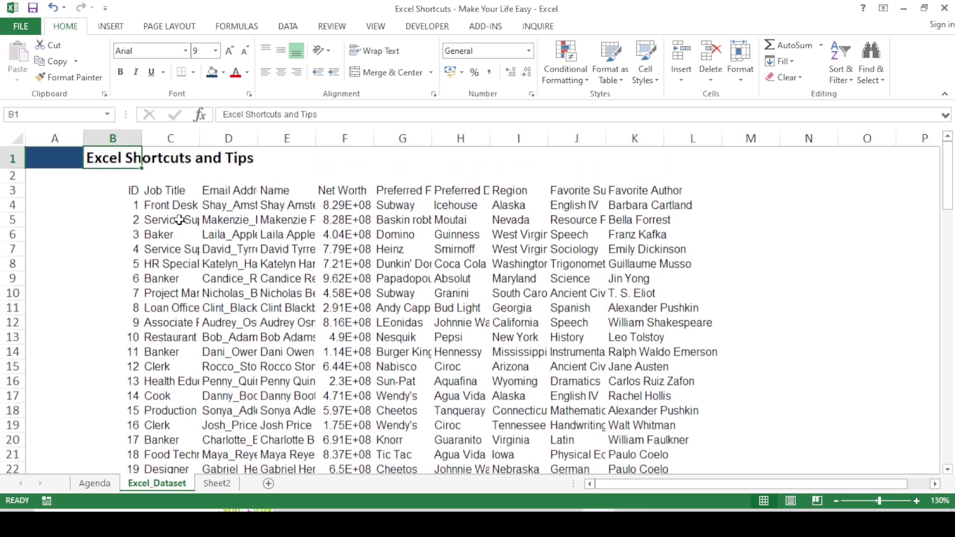
{"action": "key", "text": "ctrl+Left"}
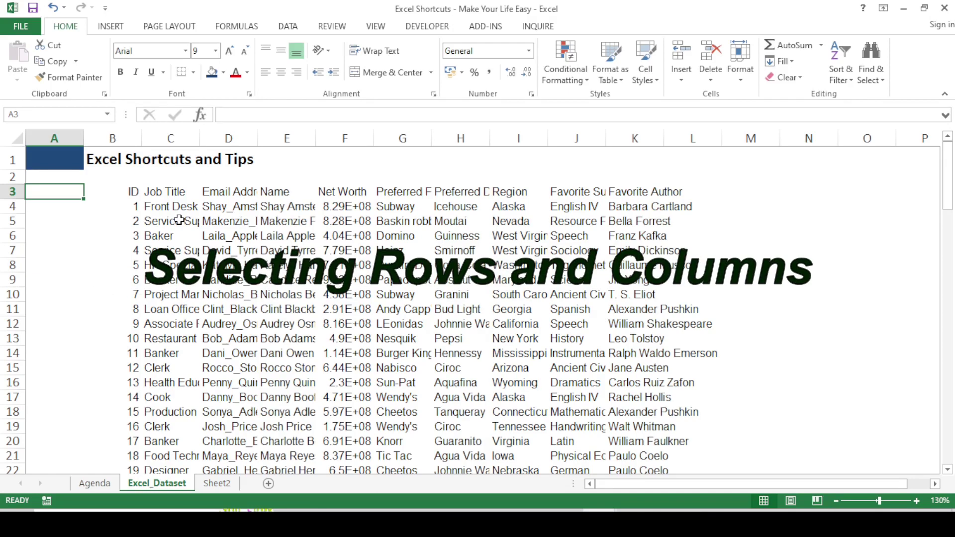
{"action": "key", "text": "Up"}
{"action": "key", "text": "Up"}
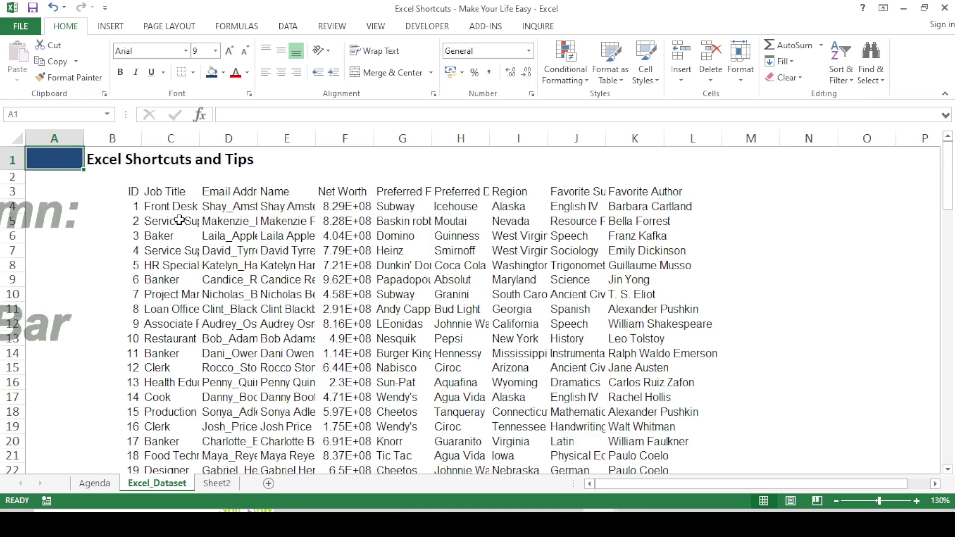
Select the whole of column A, and then the whole of row 3 starting from cell A3
{"action": "key", "text": "ctrl+space"}
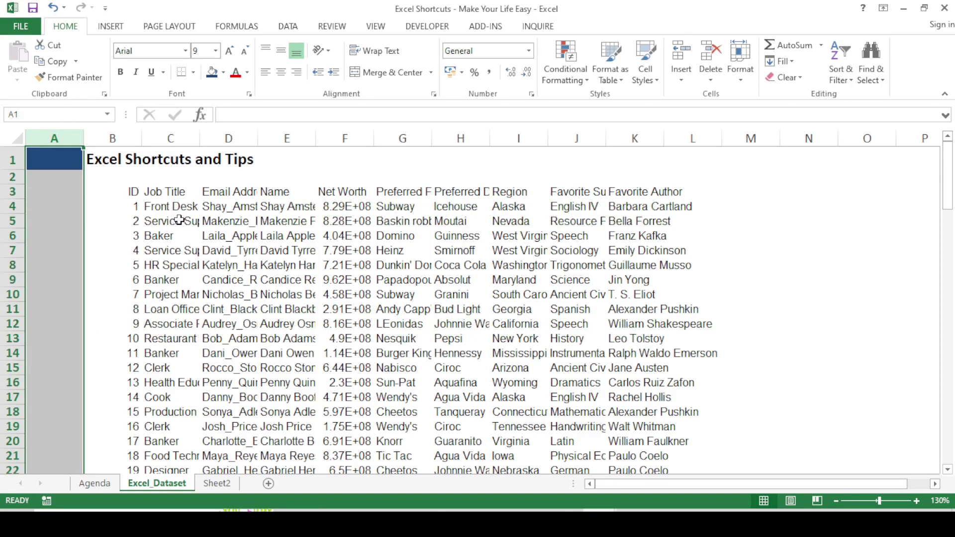
{"action": "key", "text": "Down"}
{"action": "key", "text": "Down"}
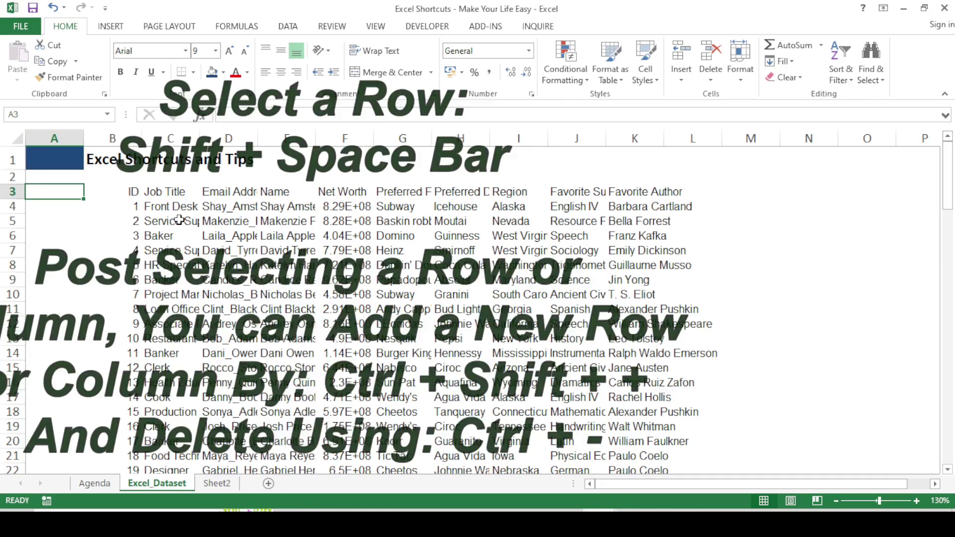
{"action": "key", "text": "shift+space"}
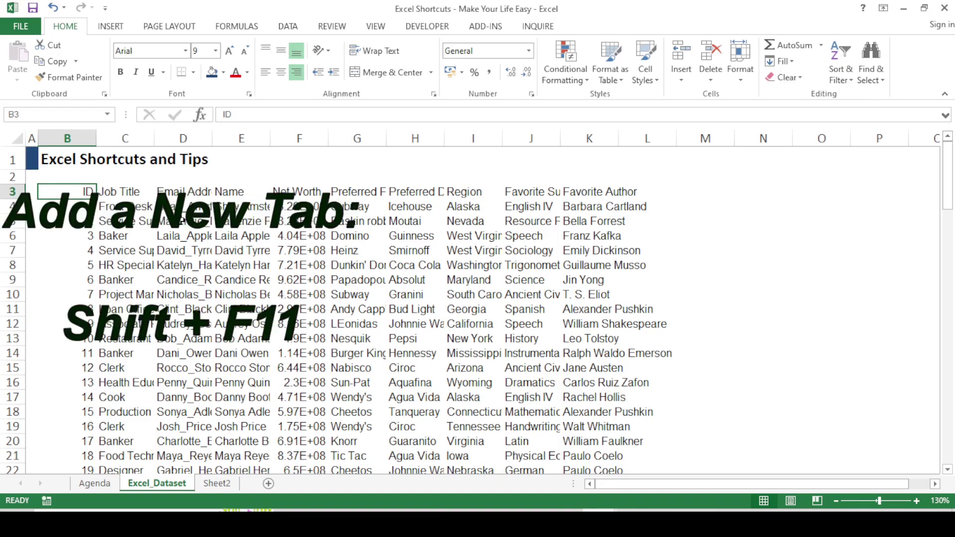
Insert a new worksheet before the Excel_Dataset sheet and delete it again
{"action": "key", "text": "shift+F11"}
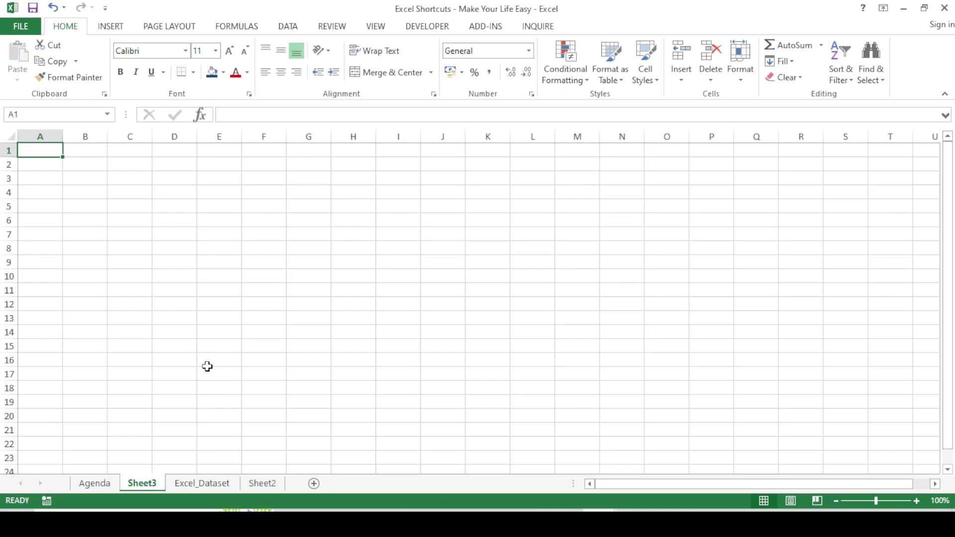
{"action": "key", "text": "alt+e"}
{"action": "key", "text": "l"}
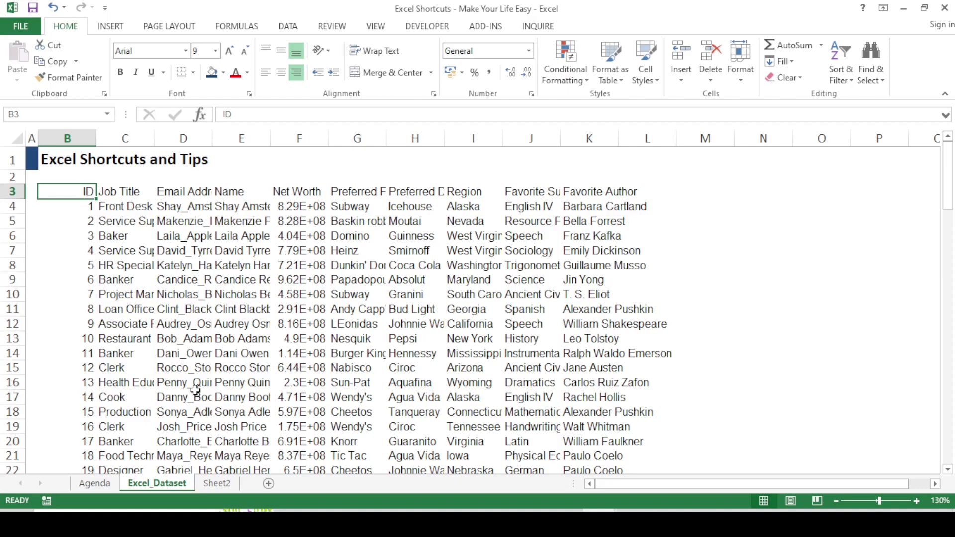
Rename the Excel_Dataset worksheet as Excel_Tutorial
{"action": "key", "text": "alt+h"}
{"action": "key", "text": "o"}
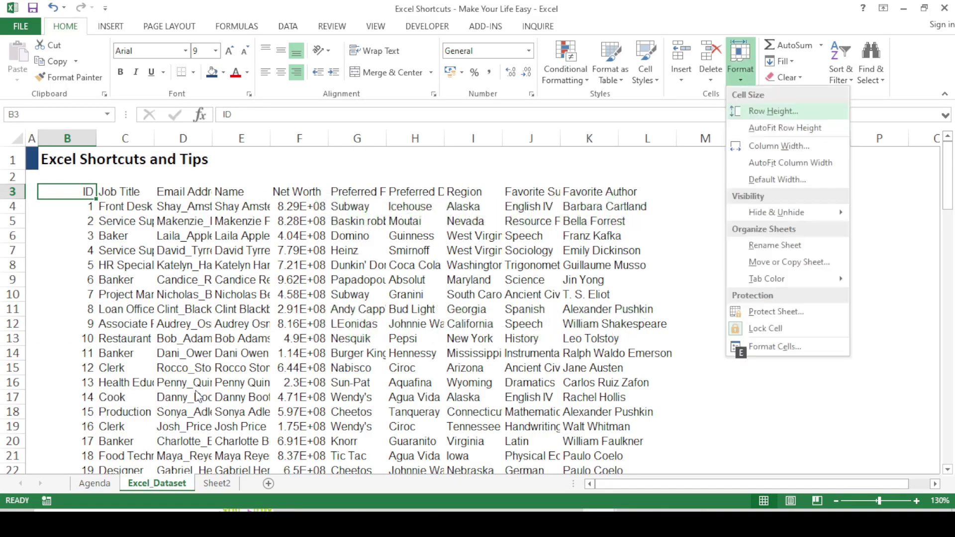
{"action": "key", "text": "r"}
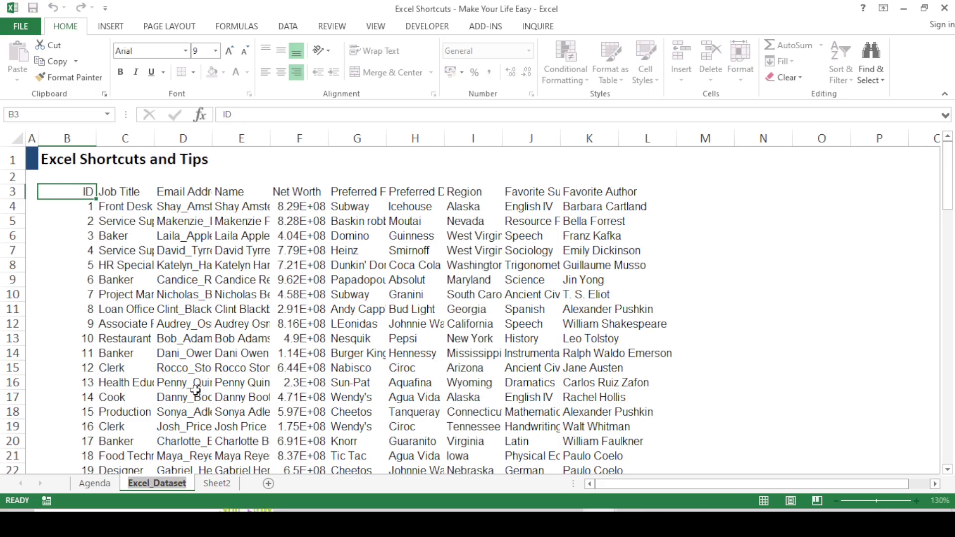
{"action": "type", "text": "Excel_Tu"}
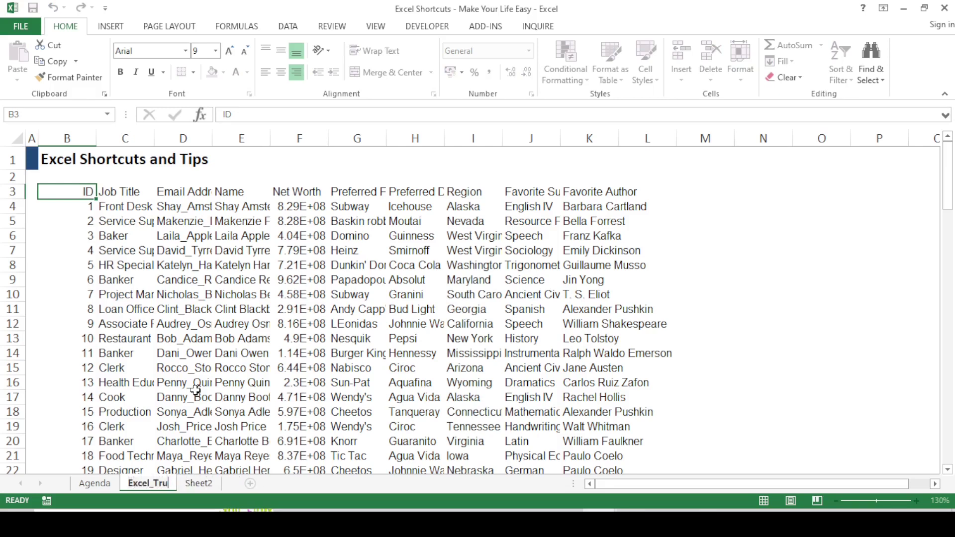
{"action": "type", "text": "torial"}
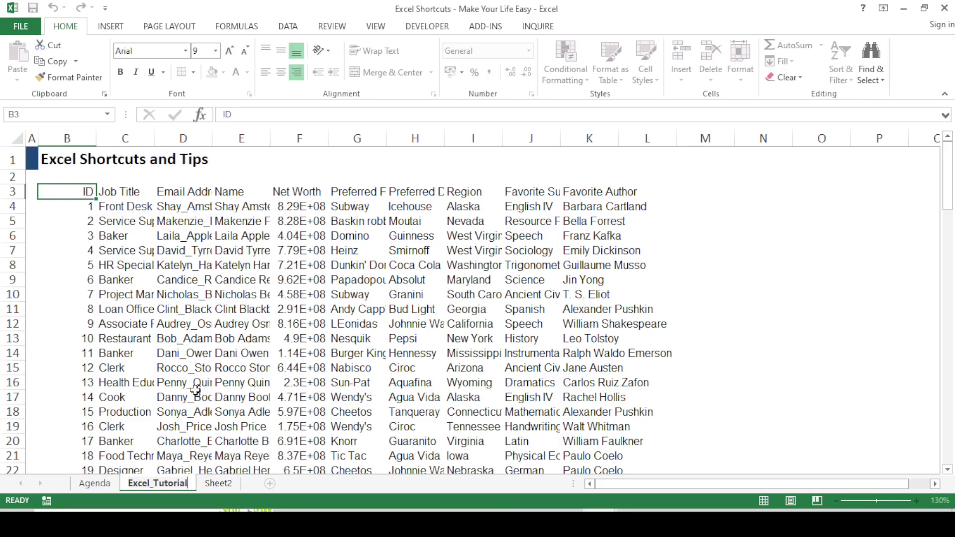
{"action": "key", "text": "Return"}
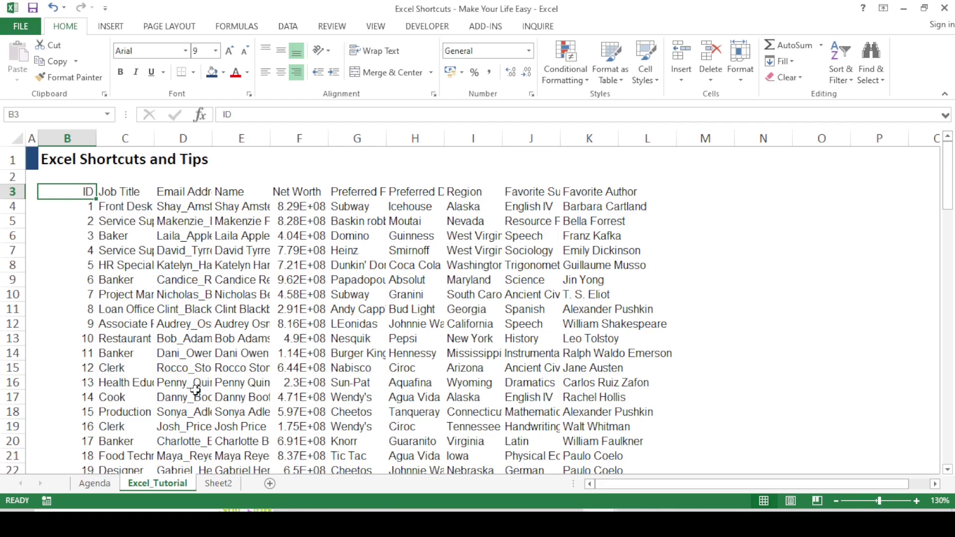
Create a new blank workbook and close it again
{"action": "key", "text": "ctrl+n"}
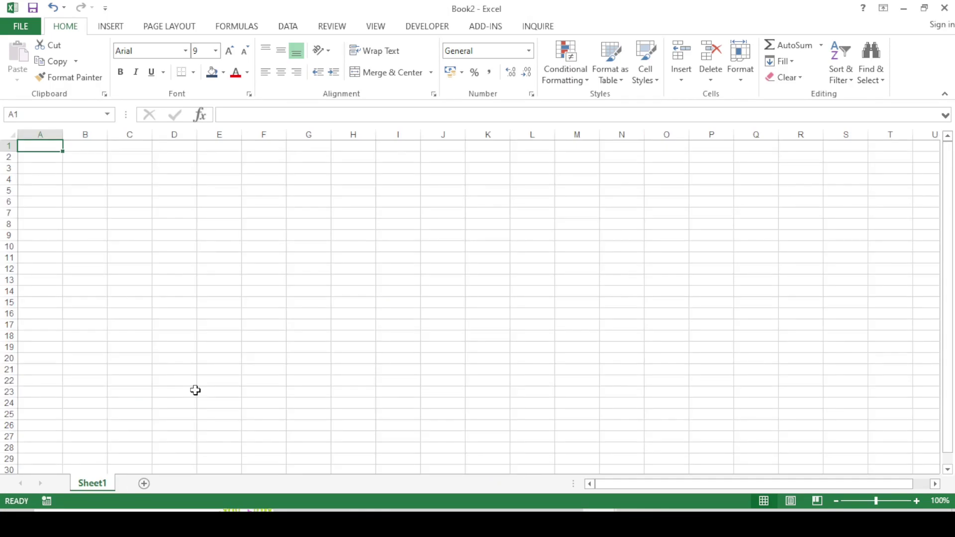
{"action": "key", "text": "ctrl+w"}
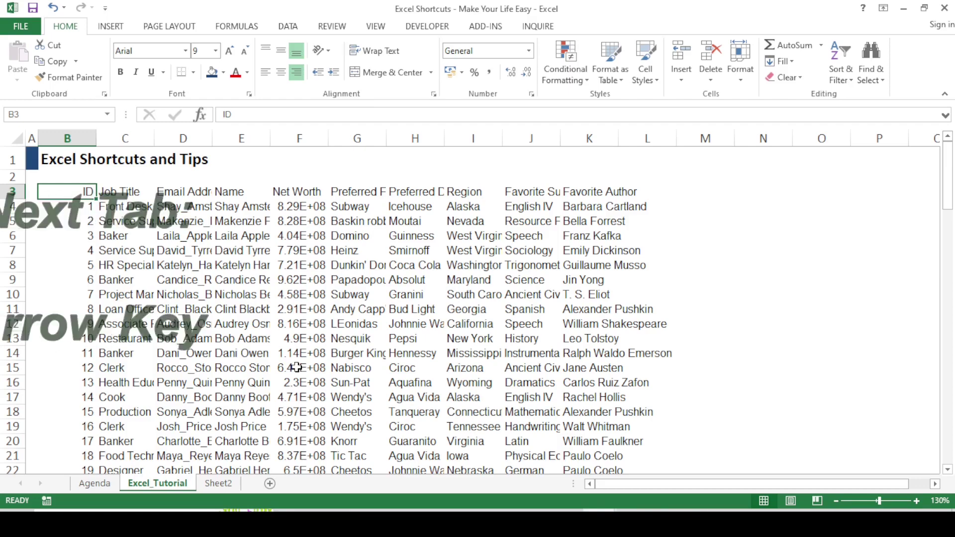
Switch to the Sheet2 worksheet and return to Excel_Tutorial
{"action": "key", "text": "ctrl+Page_Down"}
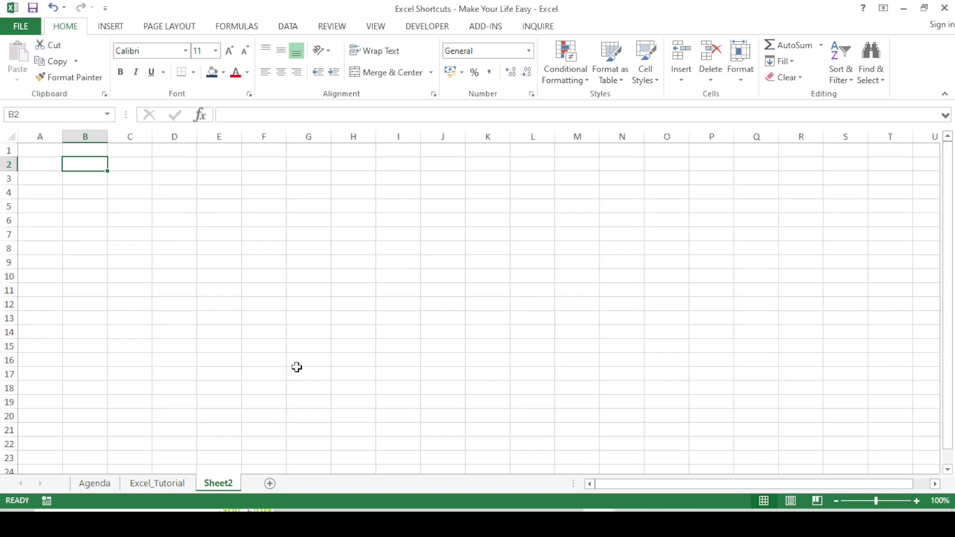
{"action": "key", "text": "ctrl+Page_Up"}
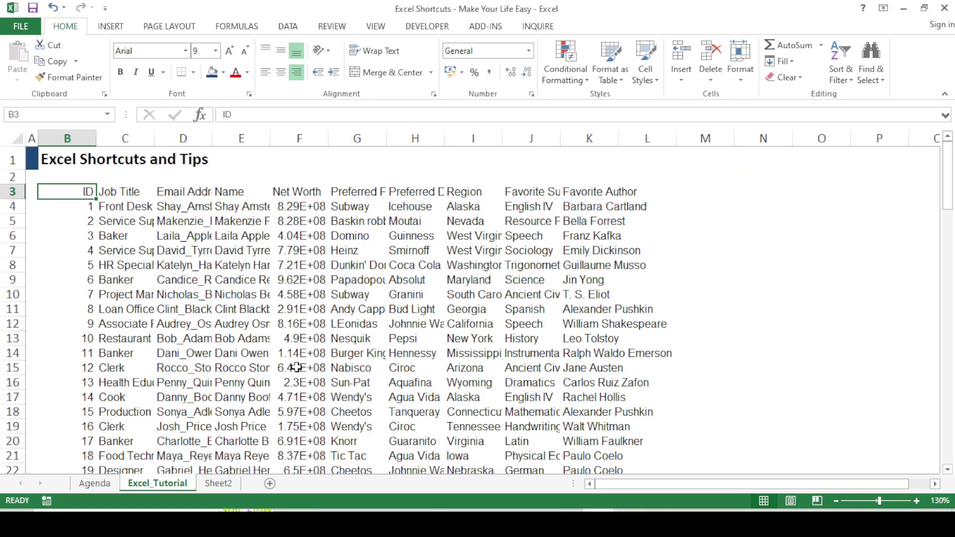
Select the data from the ID header in B3 to the last used cell, apply a filter, and move up to B1
{"action": "key", "text": "ctrl+shift+End"}
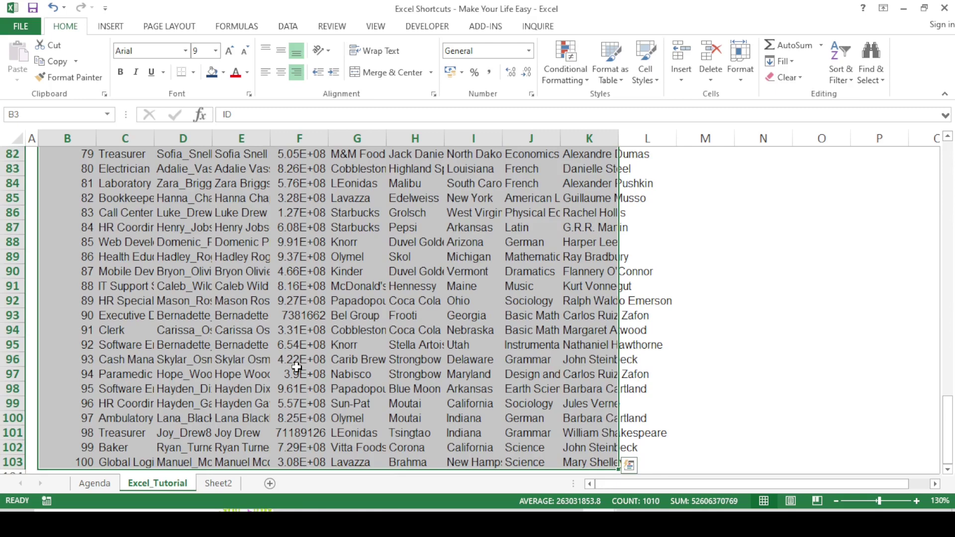
{"action": "key", "text": "alt+a"}
{"action": "key", "text": "t"}
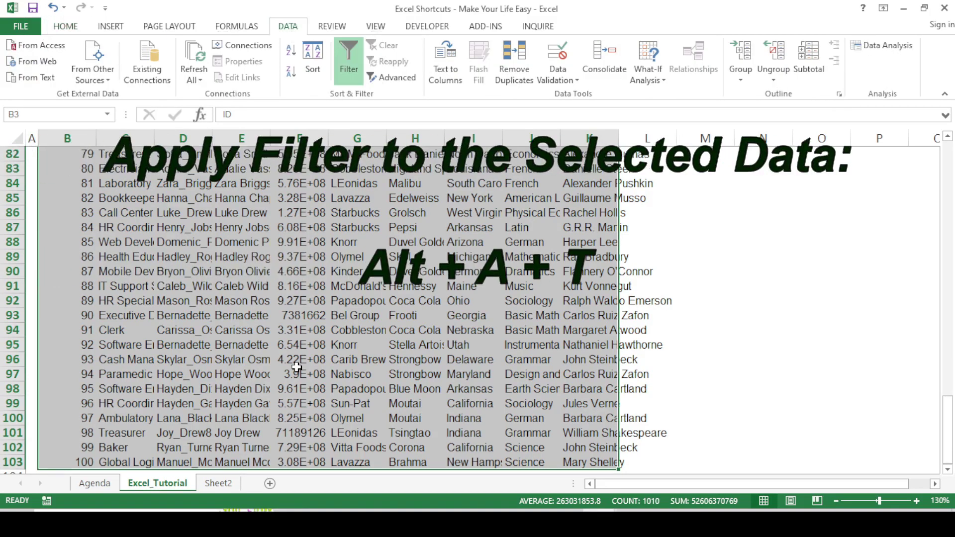
{"action": "key", "text": "Up"}
{"action": "key", "text": "Up"}
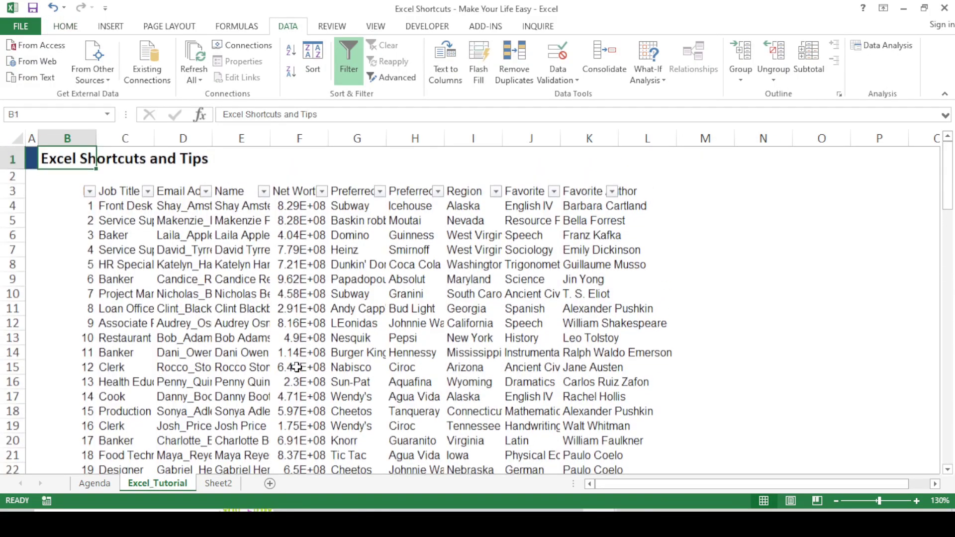
Go to the header row and step across the filtered column headers in both directions
{"action": "key", "text": "Down"}
{"action": "key", "text": "Down"}
{"action": "key", "text": "Right"}
{"action": "key", "text": "Right"}
{"action": "key", "text": "Right"}
{"action": "key", "text": "Right"}
{"action": "key", "text": "Right"}
{"action": "key", "text": "Right"}
{"action": "key", "text": "Right"}
{"action": "key", "text": "Right"}
{"action": "key", "text": "Right"}
{"action": "key", "text": "Right"}
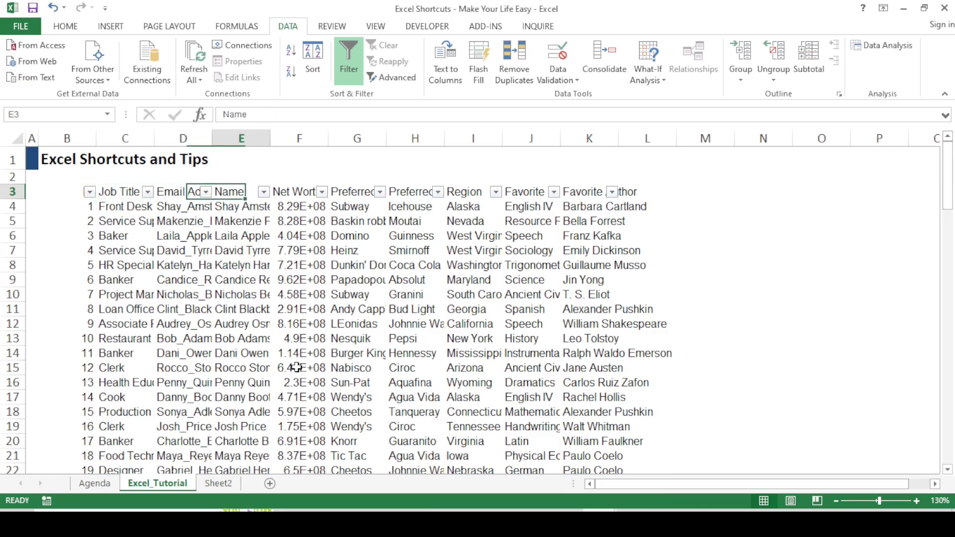
{"action": "key", "text": "Left"}
{"action": "key", "text": "Left"}
{"action": "key", "text": "Left"}
{"action": "key", "text": "Left"}
{"action": "key", "text": "Left"}
{"action": "key", "text": "Left"}
{"action": "key", "text": "Left"}
{"action": "key", "text": "Left"}
{"action": "key", "text": "Left"}
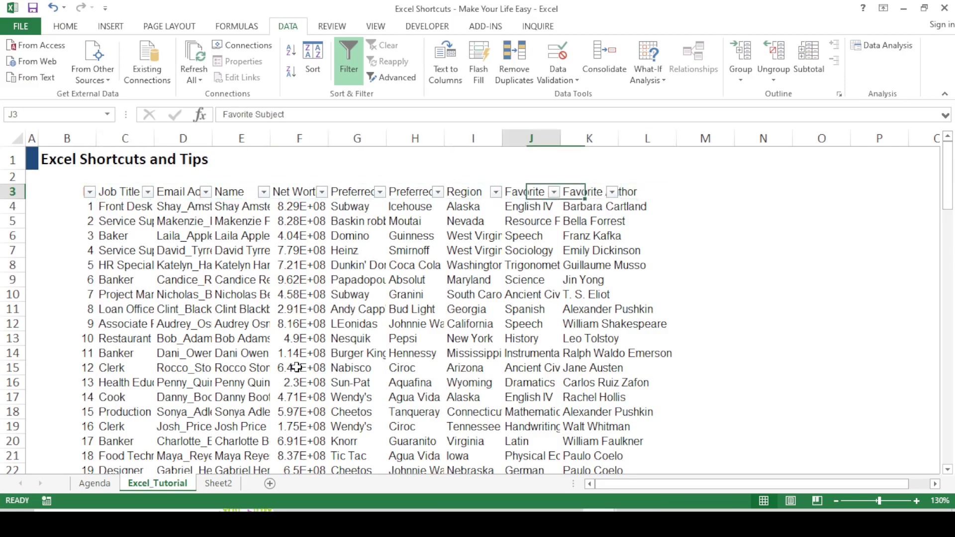
Sort the dataset by Net Worth from largest to smallest through that column's filter options
{"action": "key", "text": "Right"}
{"action": "key", "text": "Right"}
{"action": "key", "text": "Right"}
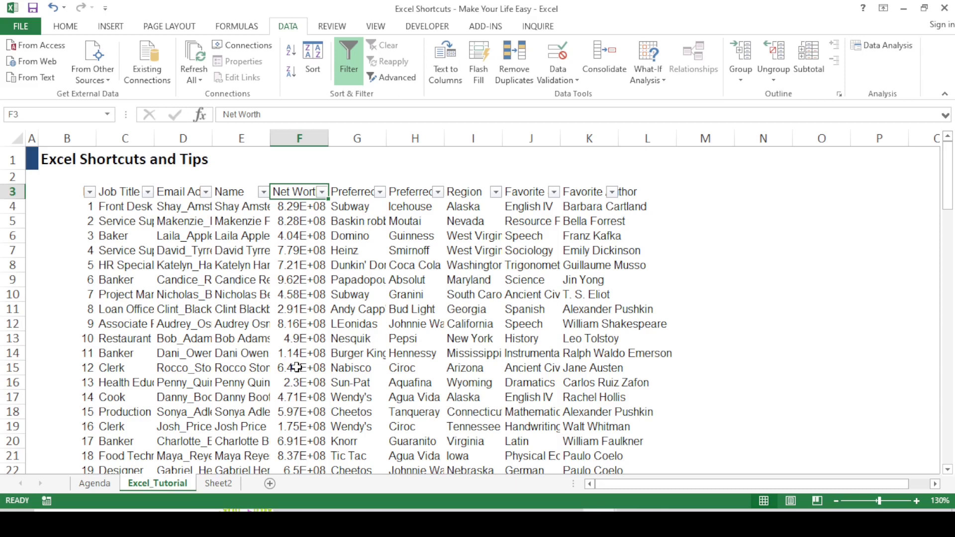
{"action": "key", "text": "alt+Down"}
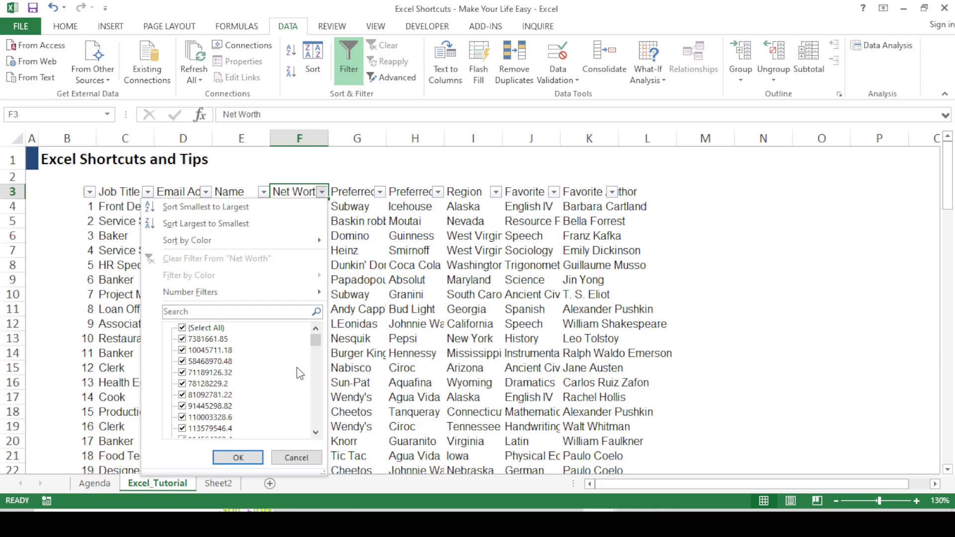
{"action": "key", "text": "Up"}
{"action": "key", "text": "Up"}
{"action": "key", "text": "Up"}
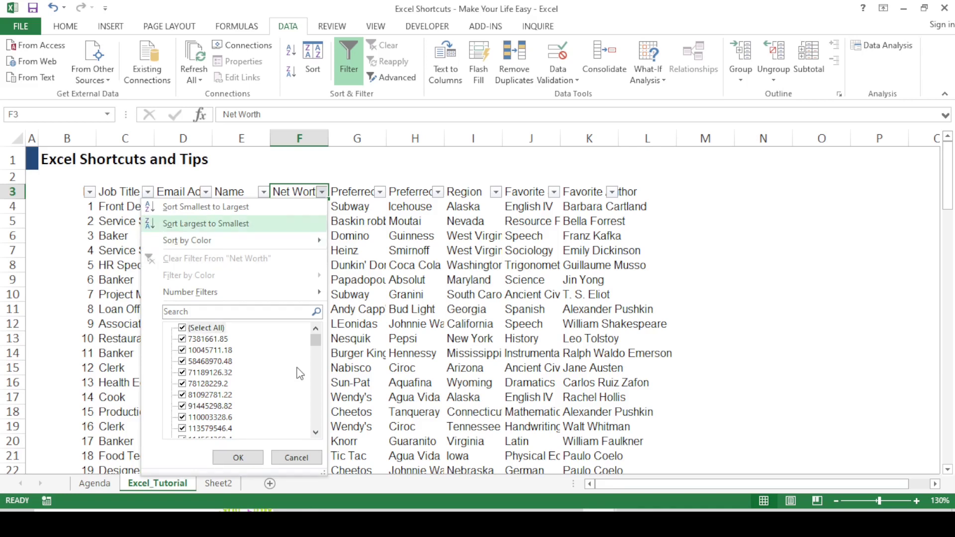
{"action": "key", "text": "Return"}
Step along the first data row from Net Worth to the ID and back, ending on the Net Worth header
{"action": "key", "text": "Down"}
{"action": "key", "text": "Left"}
{"action": "key", "text": "Left"}
{"action": "key", "text": "Left"}
{"action": "key", "text": "Left"}
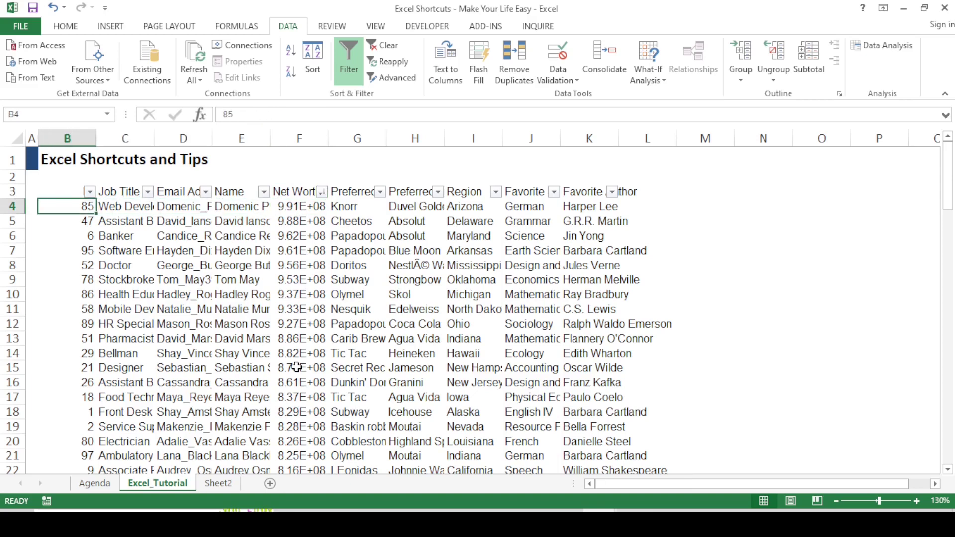
{"action": "key", "text": "Right"}
{"action": "key", "text": "Right"}
{"action": "key", "text": "Right"}
{"action": "key", "text": "Right"}
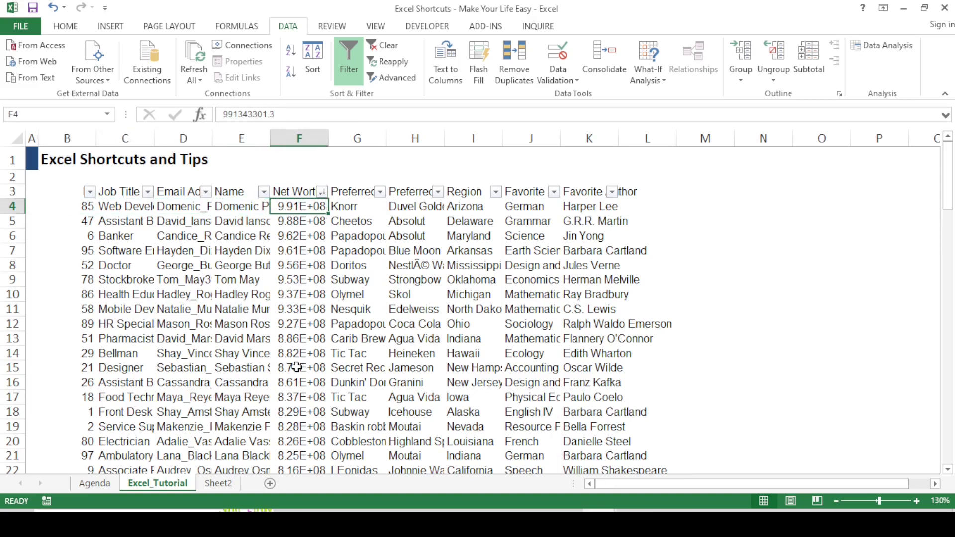
{"action": "key", "text": "Up"}
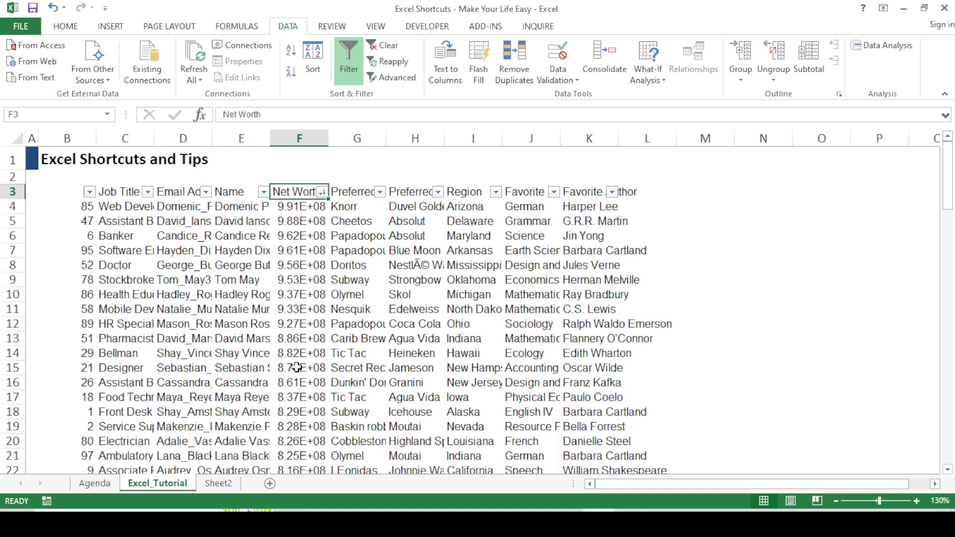
Undo and redo the Net Worth sort, and undo both the sort and the filter
{"action": "key", "text": "ctrl+z"}
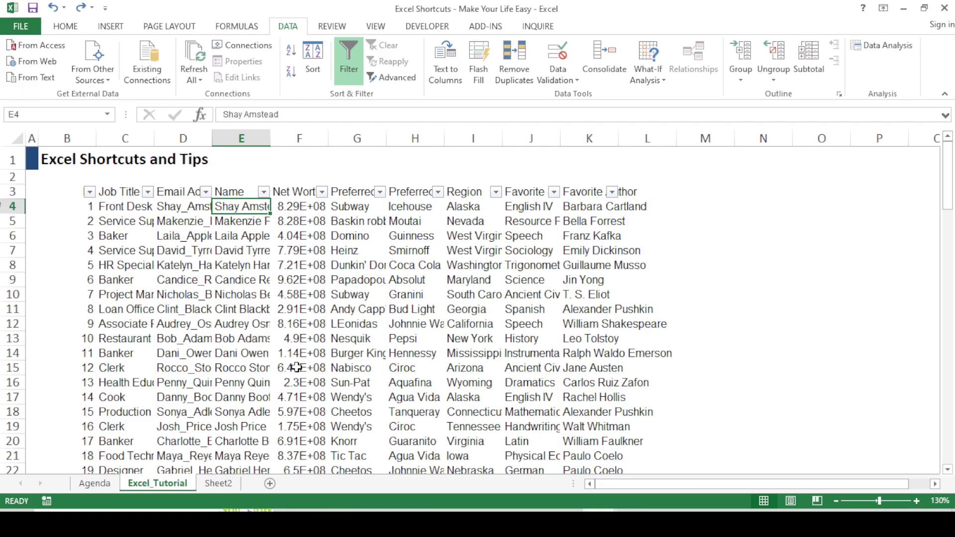
{"action": "key", "text": "ctrl+y"}
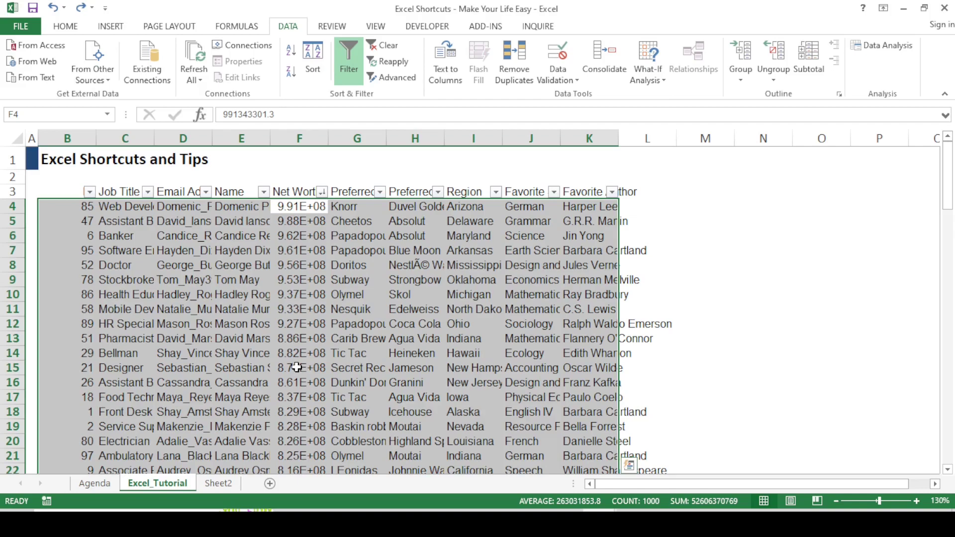
{"action": "key", "text": "ctrl+z"}
{"action": "key", "text": "ctrl+z"}
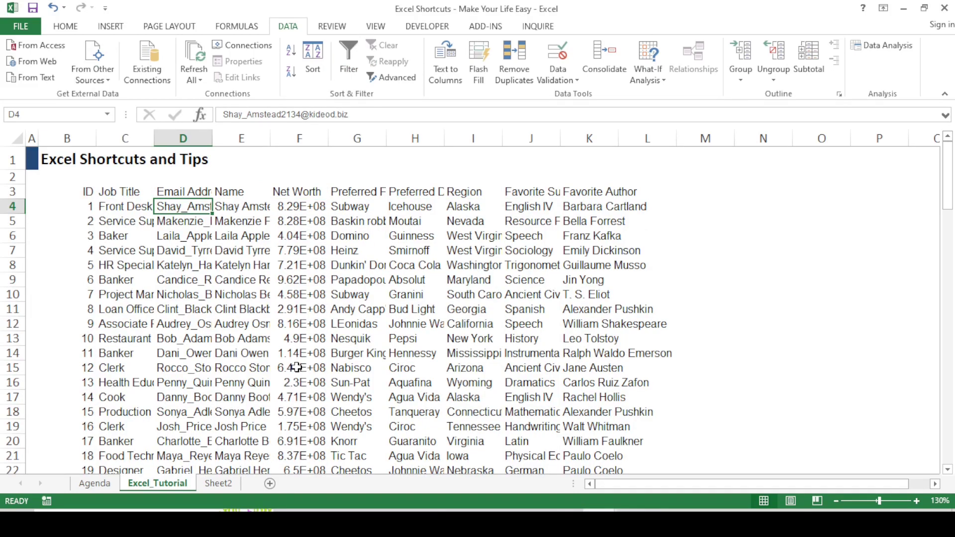
Select the entire header row 3 from the Name header, extend the selection upward, and move down to E4
{"action": "key", "text": "Up"}
{"action": "key", "text": "Right"}
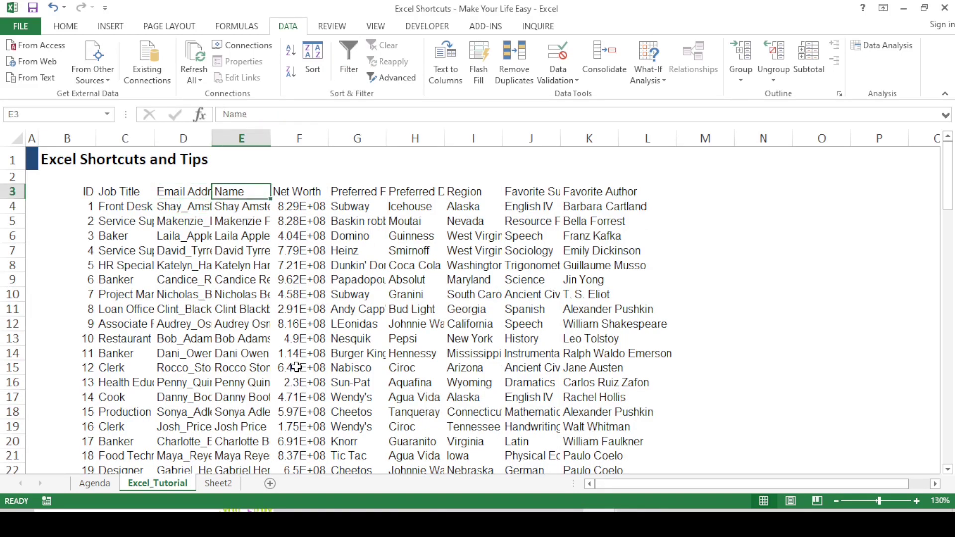
{"action": "key", "text": "shift+space"}
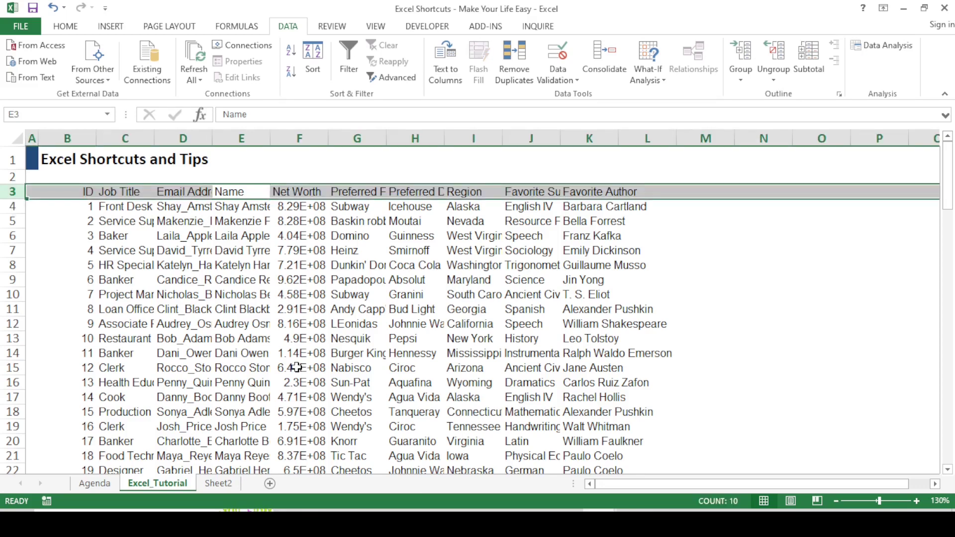
{"action": "key", "text": "shift+Up"}
{"action": "key", "text": "shift+Up"}
{"action": "key", "text": "Down"}
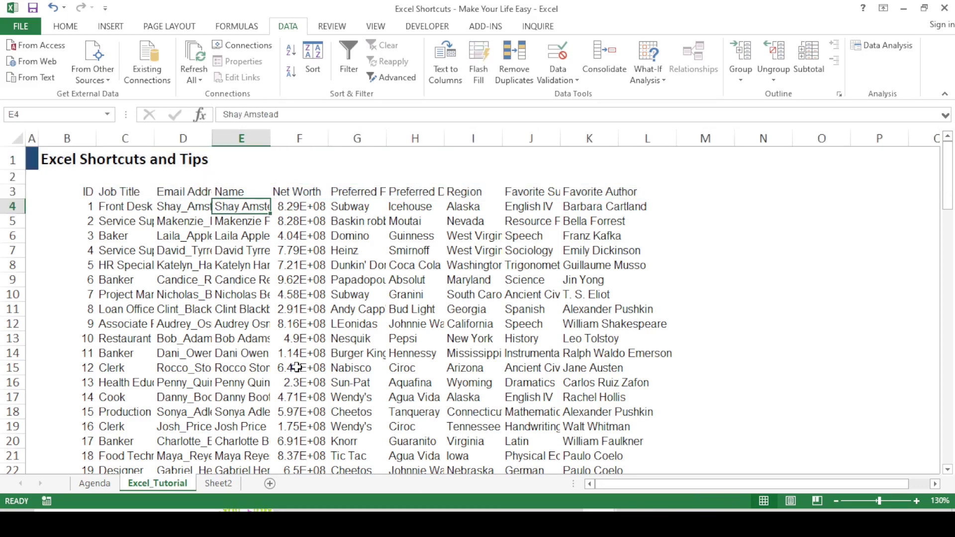
Select the entire Job Title column from C4, try the row selection as well, and move down to C5
{"action": "key", "text": "Left"}
{"action": "key", "text": "Left"}
{"action": "key", "text": "ctrl+space"}
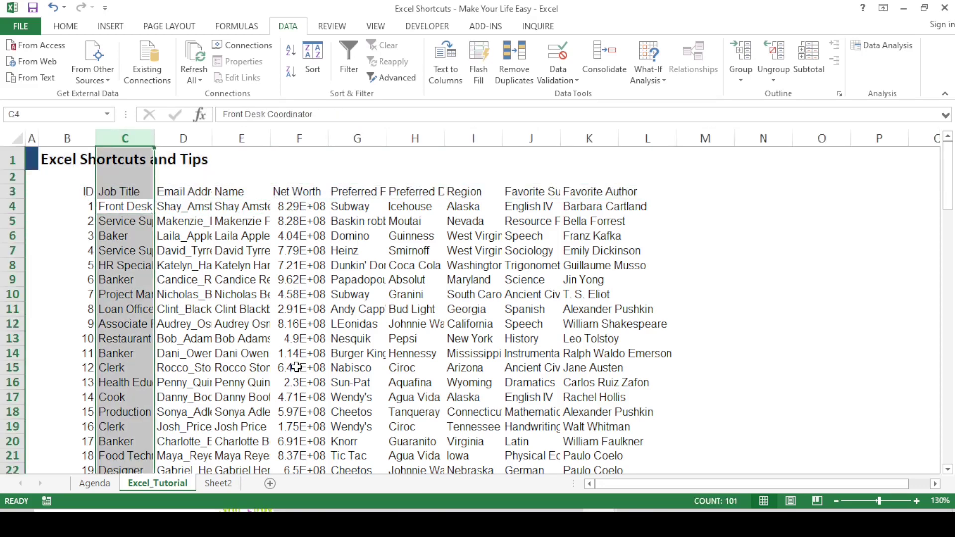
{"action": "key", "text": "shift+space"}
{"action": "key", "text": "Down"}
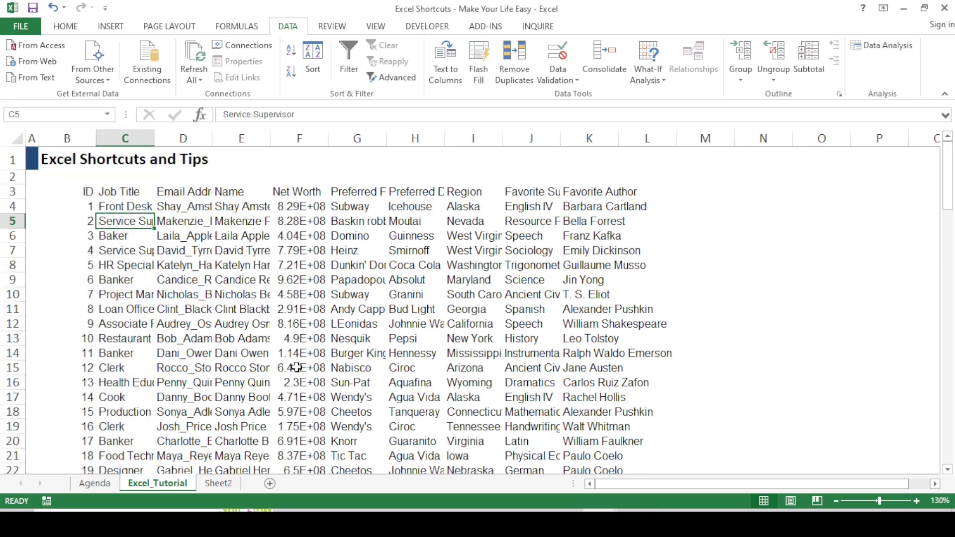
Jump along row 5 beyond the dataset into the blank columns and move to cell AF4
{"action": "key", "text": "Right"}
{"action": "key", "text": "ctrl+Right"}
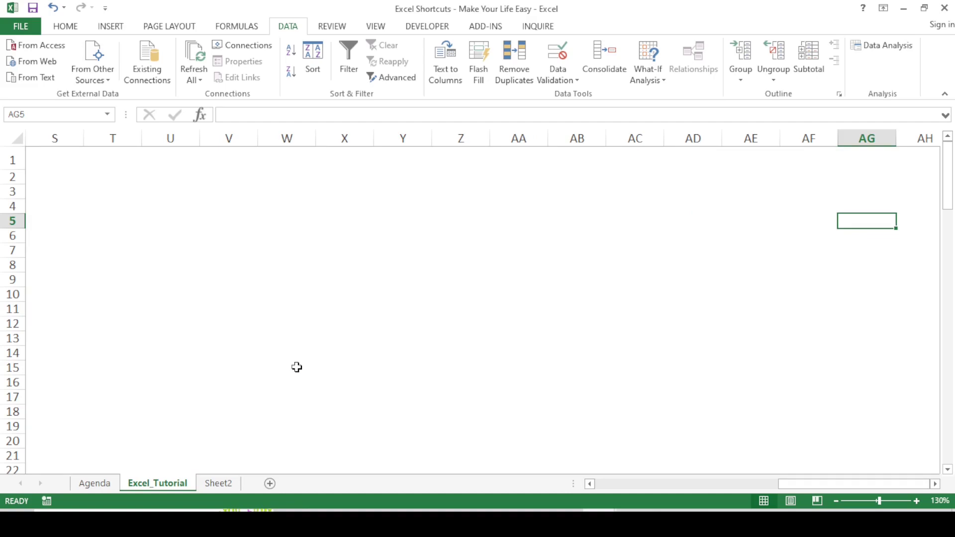
{"action": "key", "text": "Left"}
{"action": "key", "text": "Up"}
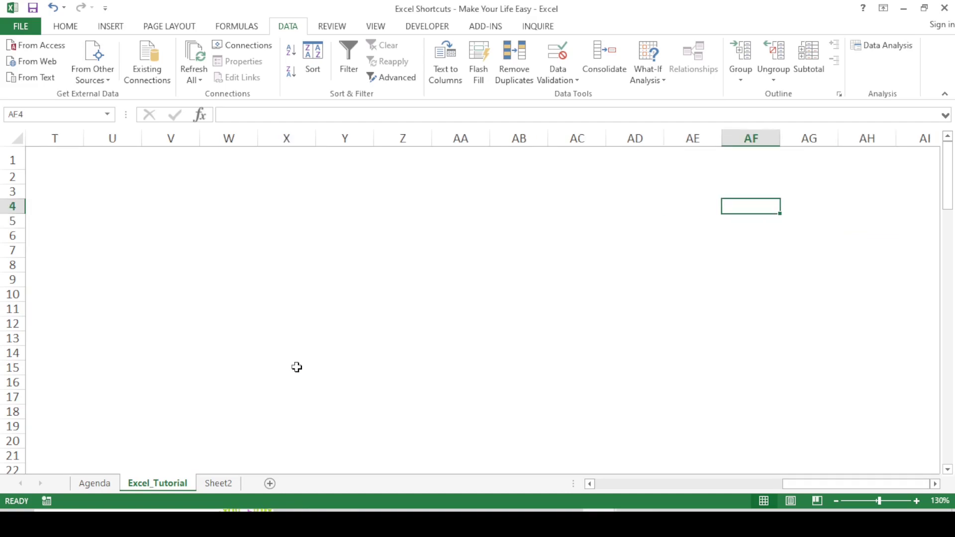
Return to the start of row 4 and freeze the panes at cell D4
{"action": "key", "text": "Home"}
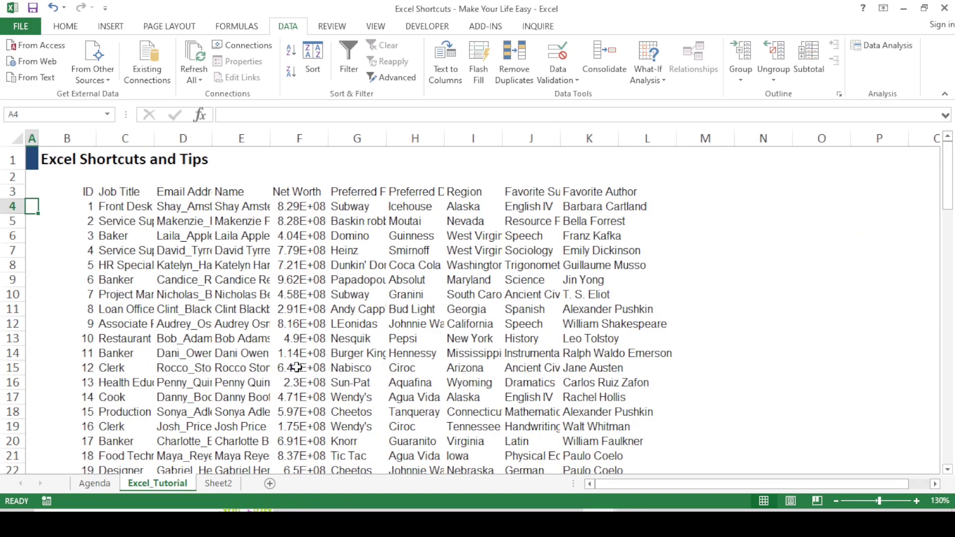
{"action": "key", "text": "Right"}
{"action": "key", "text": "Right"}
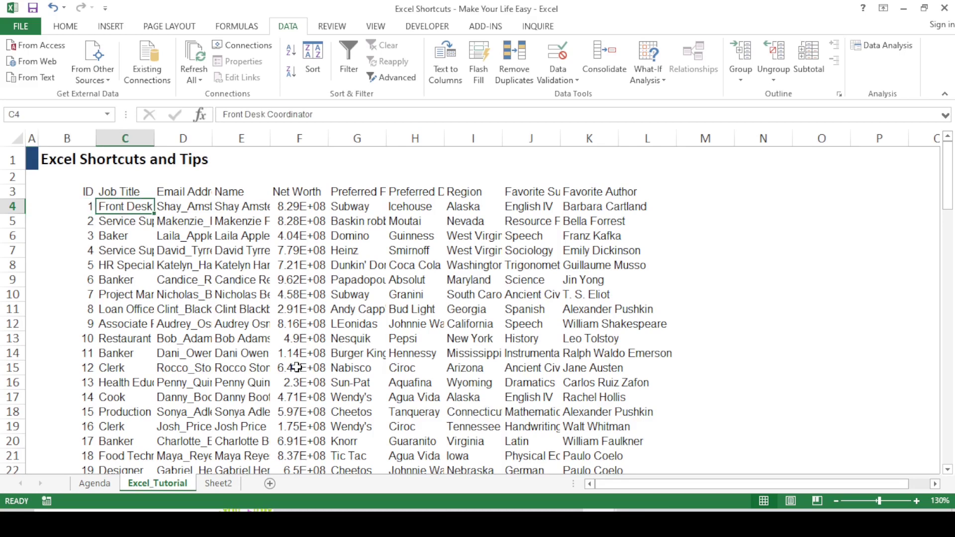
{"action": "key", "text": "Right"}
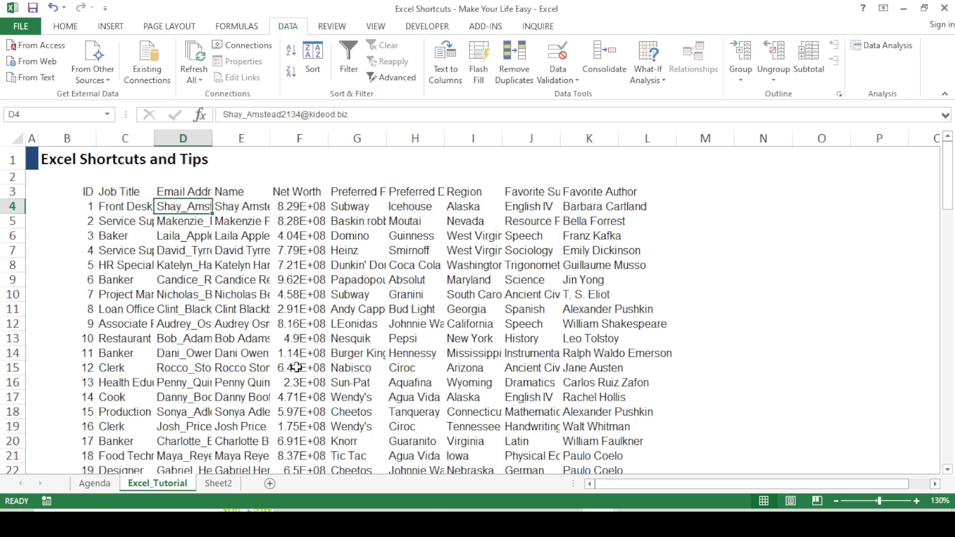
{"action": "key", "text": "alt+w"}
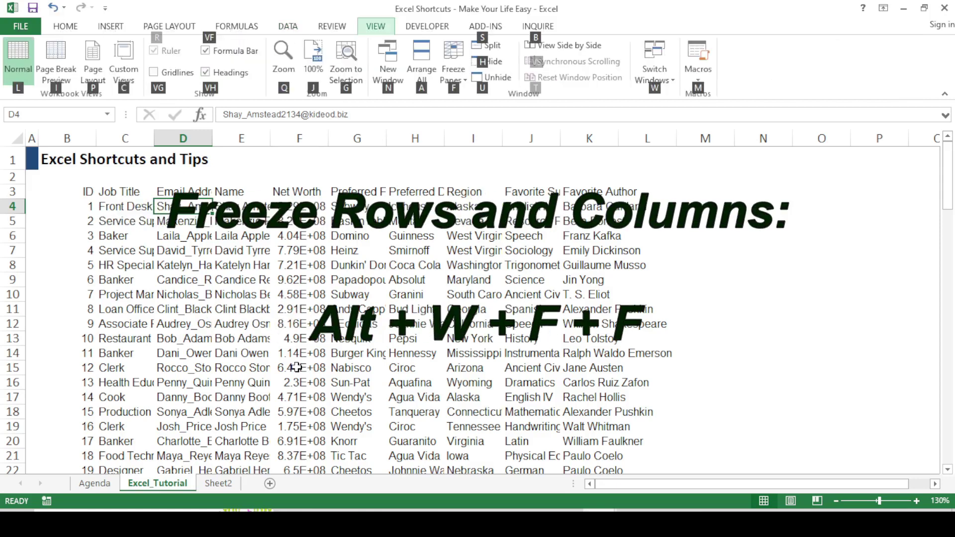
{"action": "key", "text": "f"}
{"action": "key", "text": "f"}
Move along row 4 into the blank columns up to AG4 and back to D4 to check the frozen columns
{"action": "key", "text": "Right"}
{"action": "key", "text": "Right"}
{"action": "key", "text": "Right"}
{"action": "key", "text": "Right"}
{"action": "key", "text": "Right"}
{"action": "key", "text": "Right"}
{"action": "key", "text": "Right"}
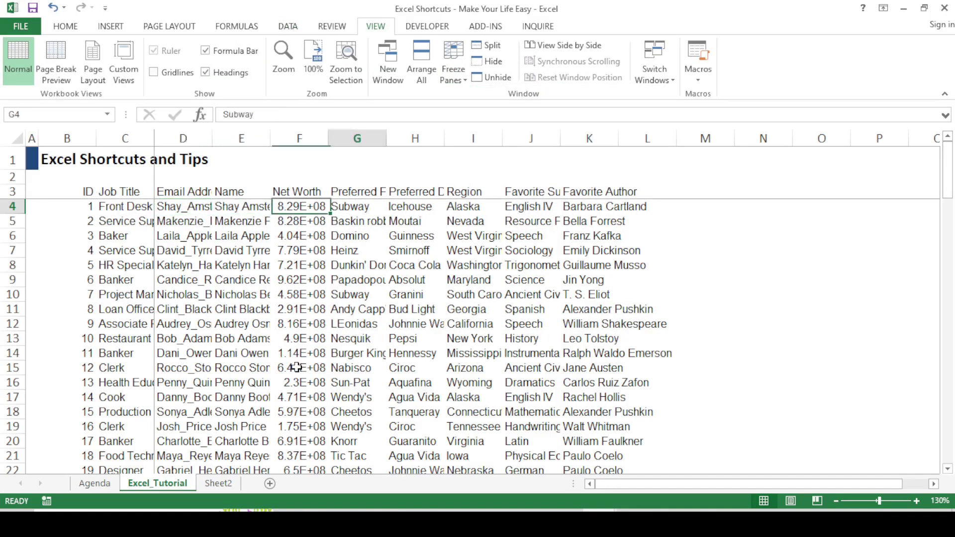
{"action": "key", "text": "Right"}
{"action": "key", "text": "Right"}
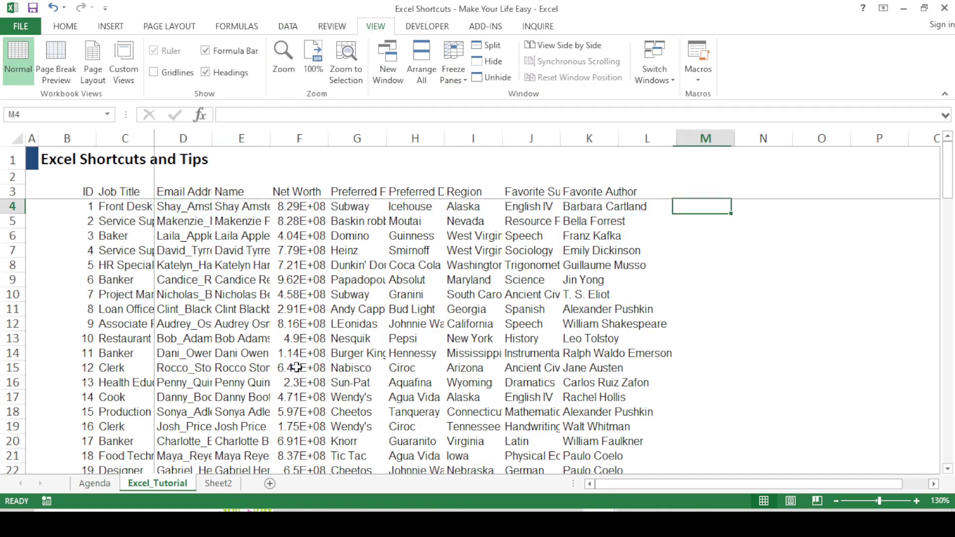
{"action": "key", "text": "Right"}
{"action": "key", "text": "Right"}
{"action": "key", "text": "Right"}
{"action": "key", "text": "Right"}
{"action": "key", "text": "Right"}
{"action": "key", "text": "Right"}
{"action": "key", "text": "Right"}
{"action": "key", "text": "Right"}
{"action": "key", "text": "Right"}
{"action": "key", "text": "Right"}
{"action": "key", "text": "Right"}
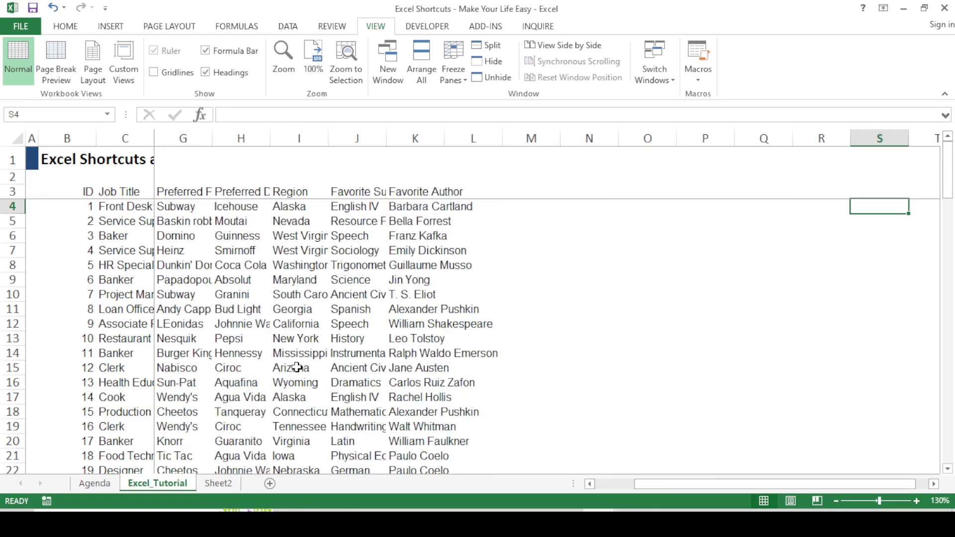
{"action": "key", "text": "Right"}
{"action": "key", "text": "Right"}
{"action": "key", "text": "Right"}
{"action": "key", "text": "Right"}
{"action": "key", "text": "Right"}
{"action": "key", "text": "Right"}
{"action": "key", "text": "Right"}
{"action": "key", "text": "Right"}
{"action": "key", "text": "Right"}
{"action": "key", "text": "Right"}
{"action": "key", "text": "Right"}
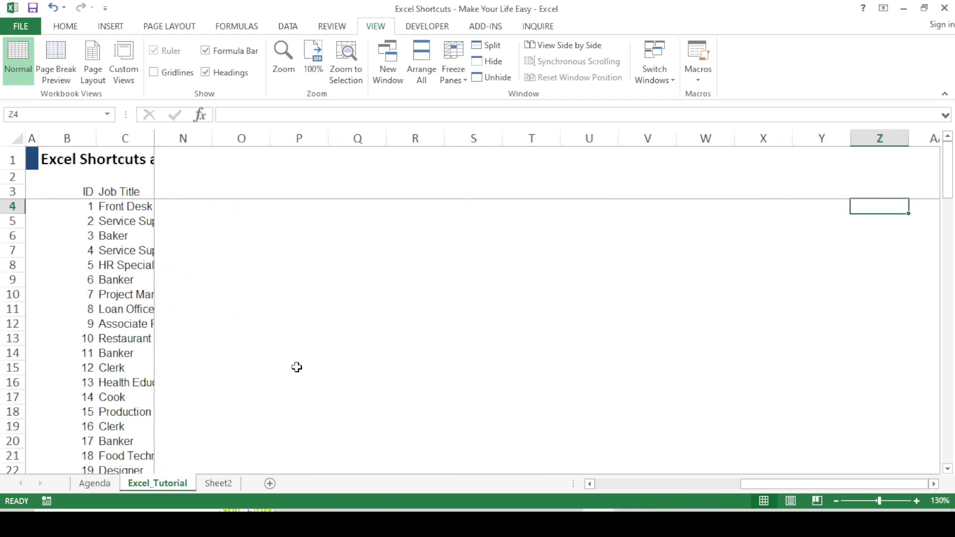
{"action": "key", "text": "Left"}
{"action": "key", "text": "Left"}
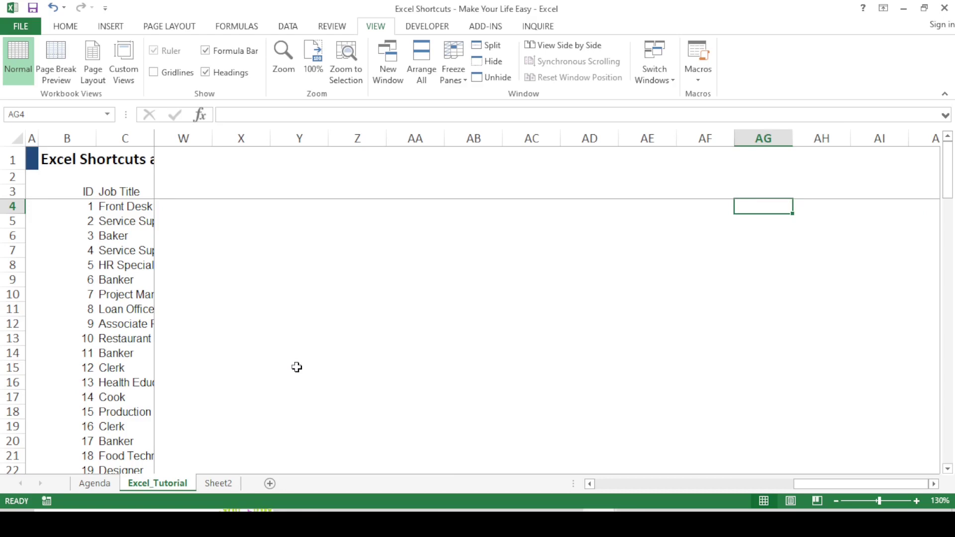
{"action": "key", "text": "Left"}
{"action": "key", "text": "Left"}
{"action": "key", "text": "Left"}
{"action": "key", "text": "Left"}
{"action": "key", "text": "Left"}
{"action": "key", "text": "Left"}
{"action": "key", "text": "Left"}
{"action": "key", "text": "Left"}
{"action": "key", "text": "Left"}
{"action": "key", "text": "Left"}
{"action": "key", "text": "Left"}
{"action": "key", "text": "Left"}
{"action": "key", "text": "Left"}
{"action": "key", "text": "Left"}
{"action": "key", "text": "Left"}
{"action": "key", "text": "Left"}
{"action": "key", "text": "Left"}
{"action": "key", "text": "Left"}
{"action": "key", "text": "Left"}
{"action": "key", "text": "Left"}
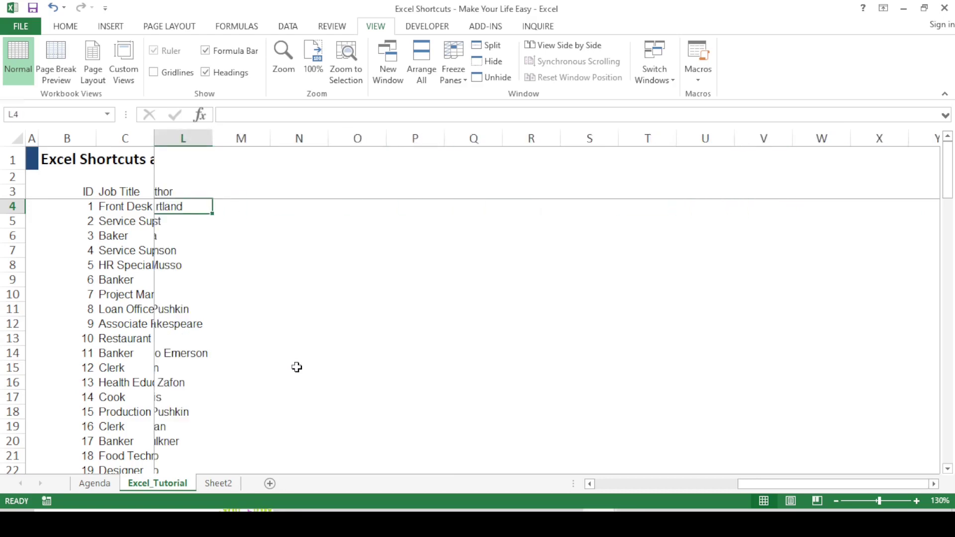
{"action": "key", "text": "Right"}
{"action": "key", "text": "Right"}
{"action": "key", "text": "Right"}
{"action": "key", "text": "Right"}
{"action": "key", "text": "Left"}
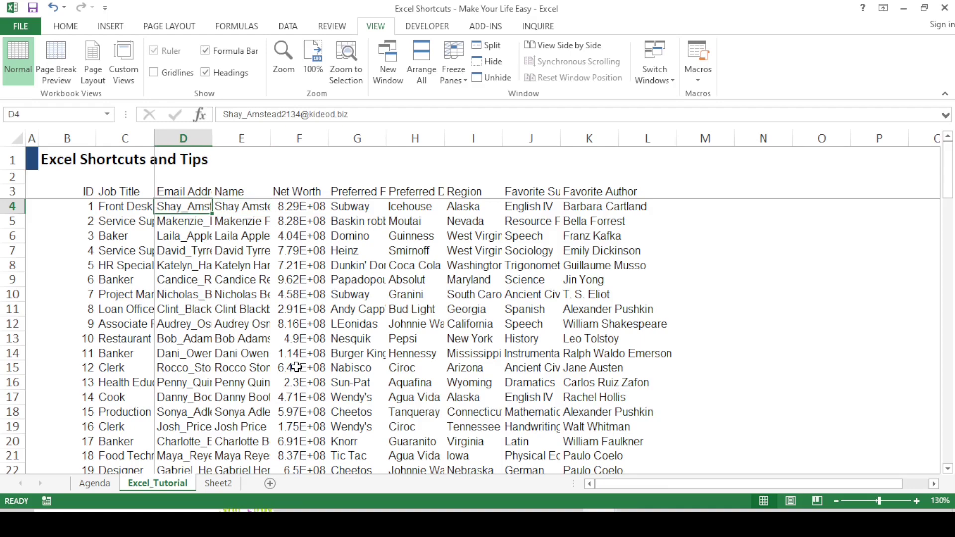
Check the frozen headers at the last data row, unfreeze the panes and return to the ID header in B3
{"action": "key", "text": "ctrl+Down"}
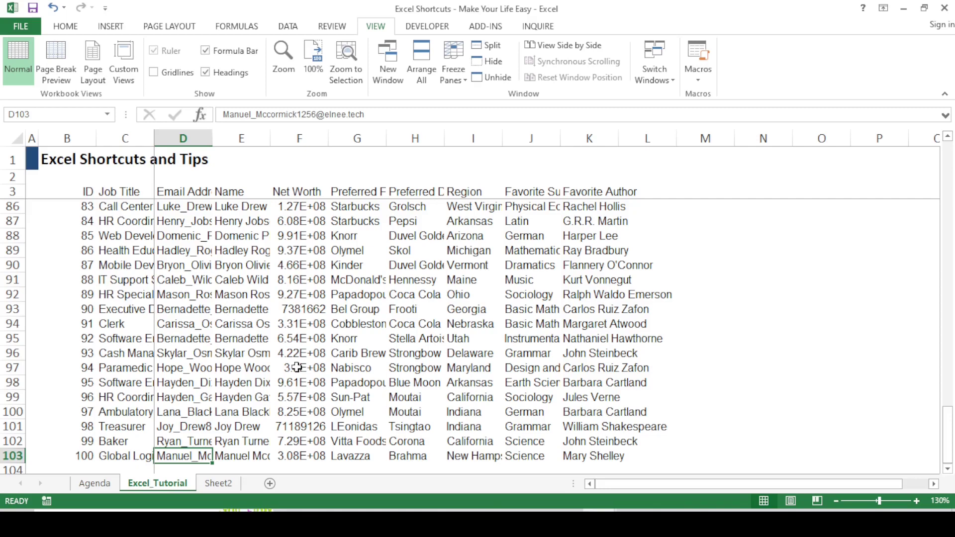
{"action": "key", "text": "Left"}
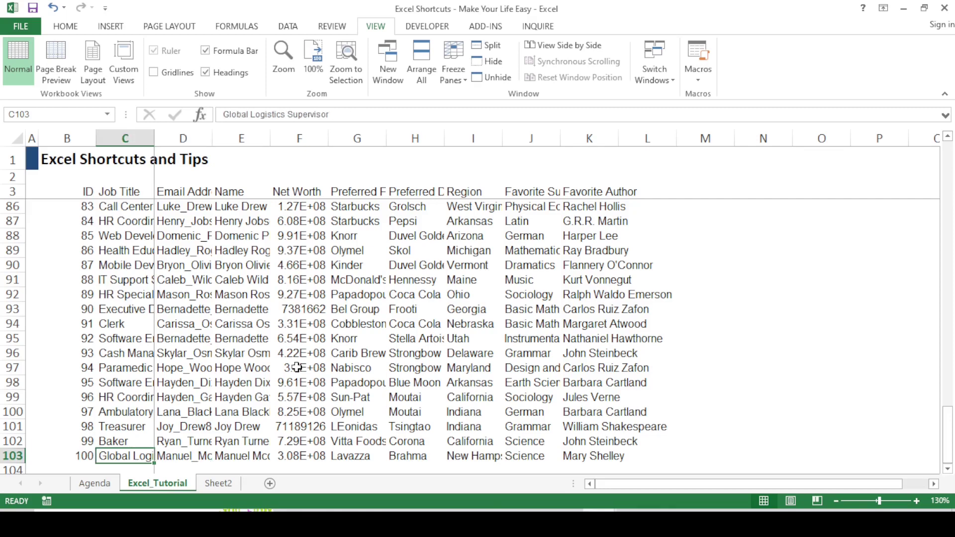
{"action": "key", "text": "ctrl+Up"}
{"action": "key", "text": "ctrl+Left"}
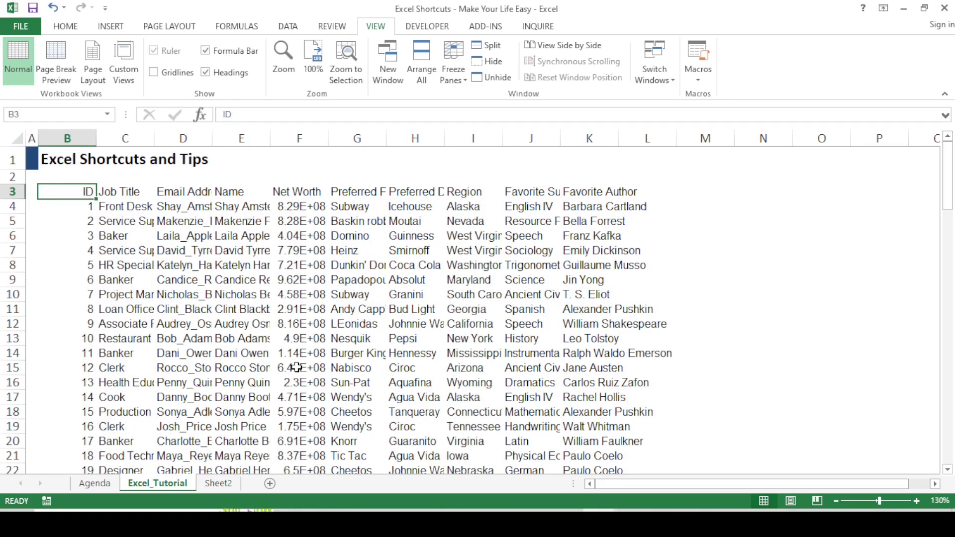
Examine the header row's column widths from ID across to Favorite Author and return to the ID header
{"action": "key", "text": "Right"}
{"action": "key", "text": "Right"}
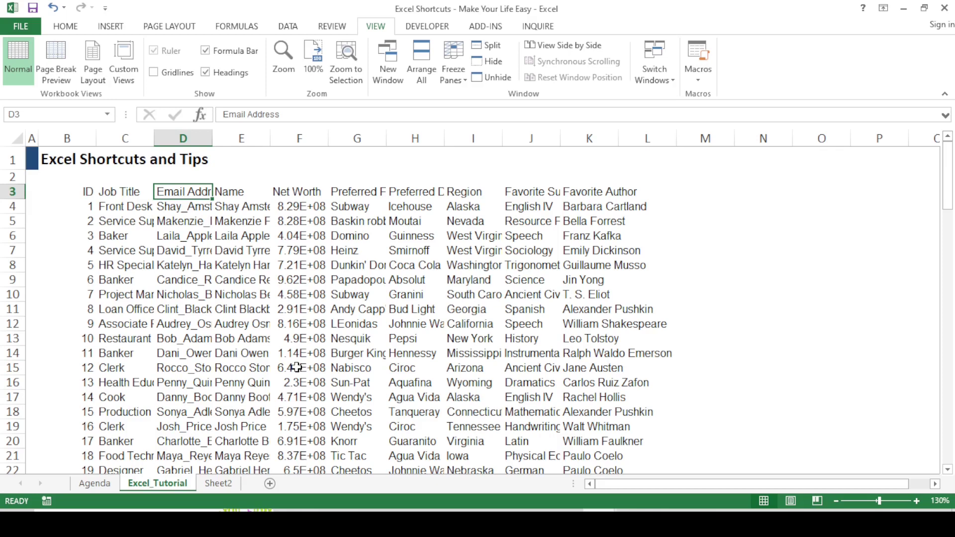
{"action": "key", "text": "Right"}
{"action": "key", "text": "Right"}
{"action": "key", "text": "Right"}
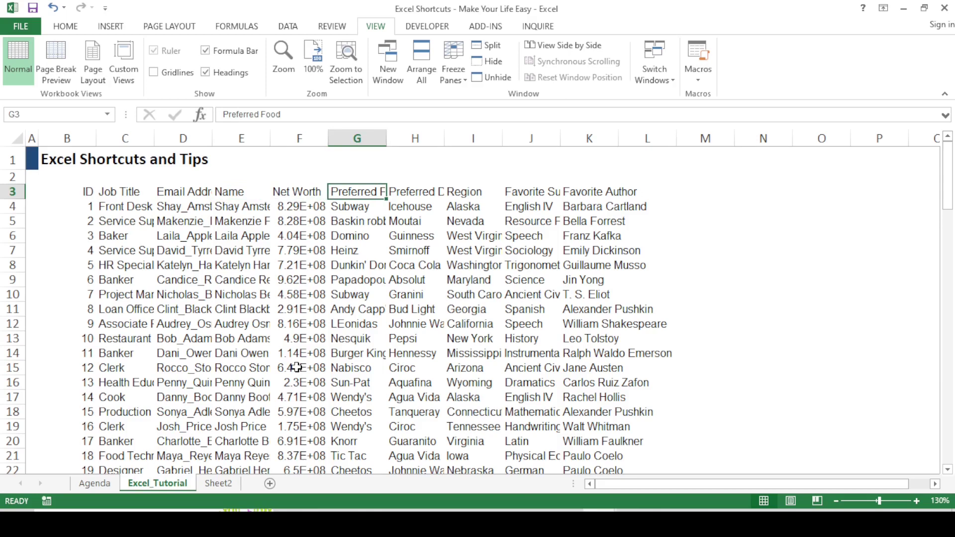
{"action": "key", "text": "Right"}
{"action": "key", "text": "Right"}
{"action": "key", "text": "Right"}
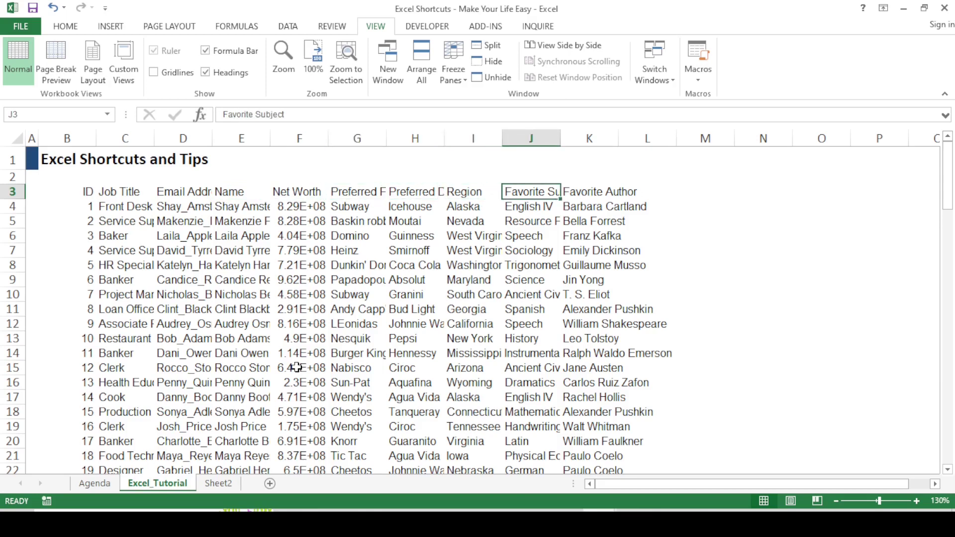
{"action": "key", "text": "Right"}
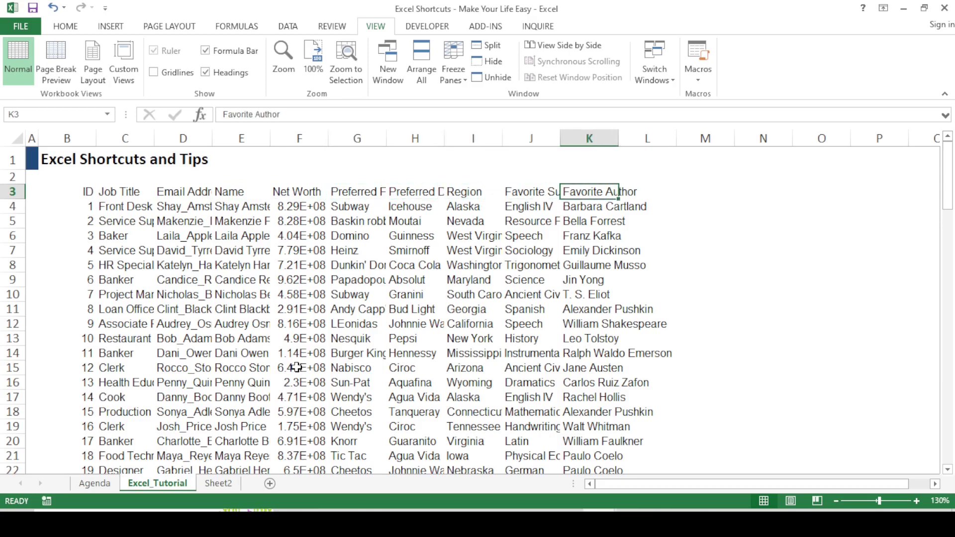
{"action": "key", "text": "Left"}
{"action": "key", "text": "Left"}
{"action": "key", "text": "Left"}
{"action": "key", "text": "Left"}
{"action": "key", "text": "Left"}
{"action": "key", "text": "Left"}
{"action": "key", "text": "Left"}
{"action": "key", "text": "Left"}
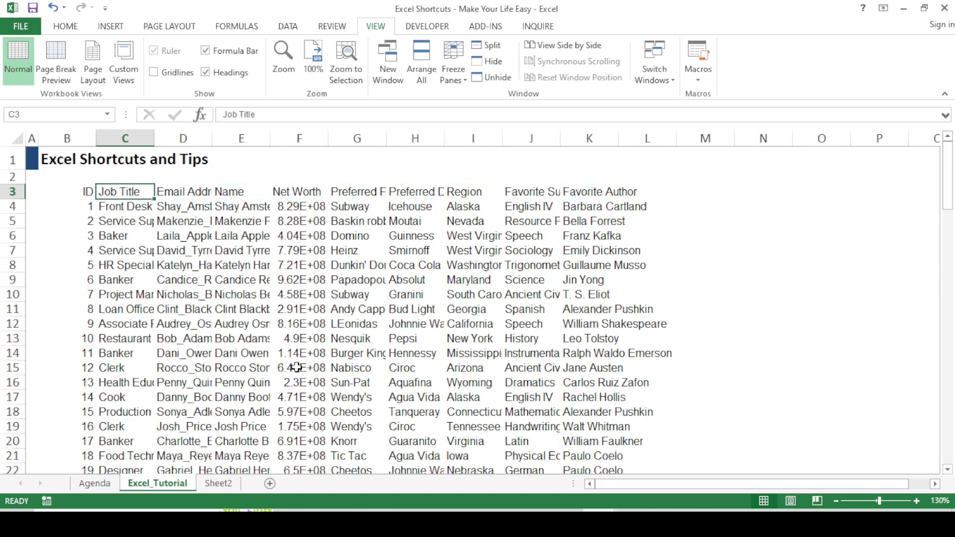
{"action": "key", "text": "Left"}
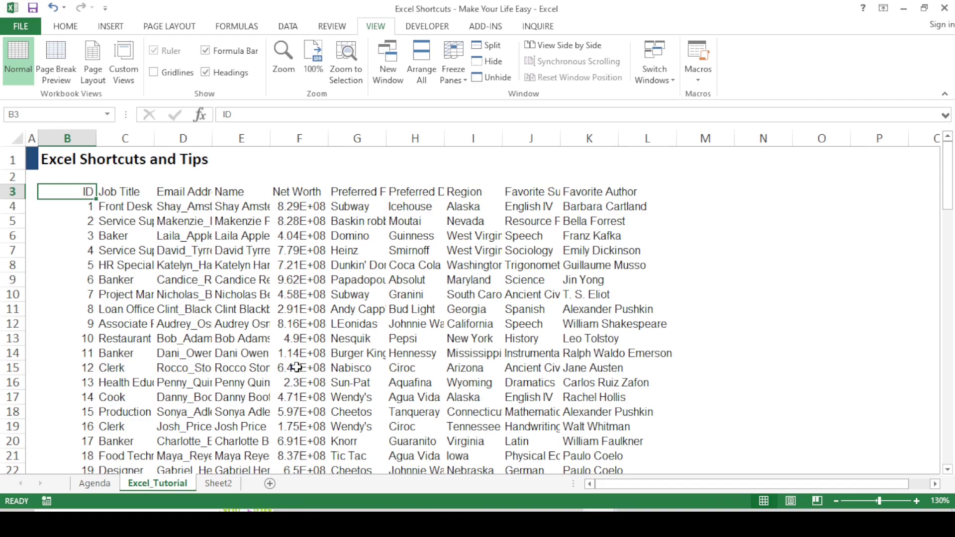
Select the entire dataset from the ID header in B3 and autofit its row heights
{"action": "key", "text": "ctrl+shift+Down"}
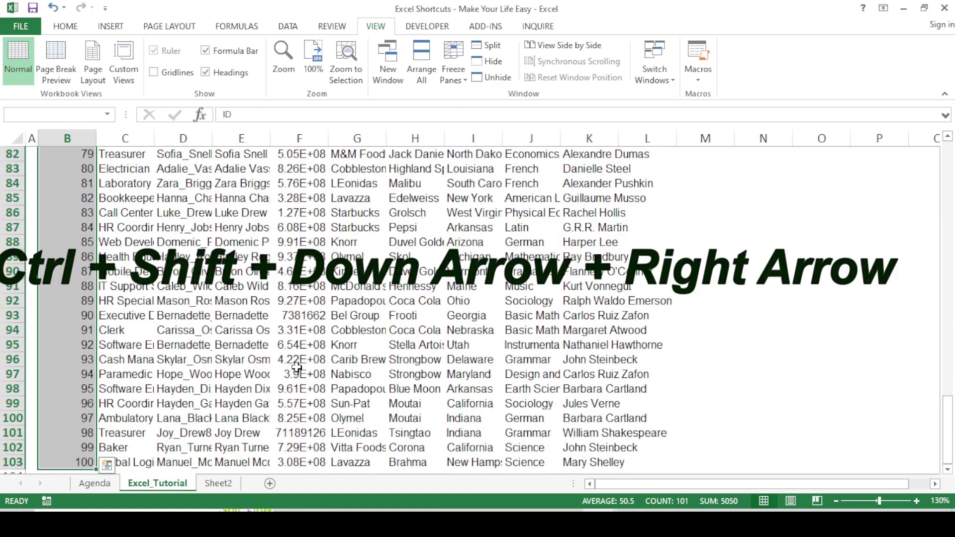
{"action": "key", "text": "ctrl+shift+Right"}
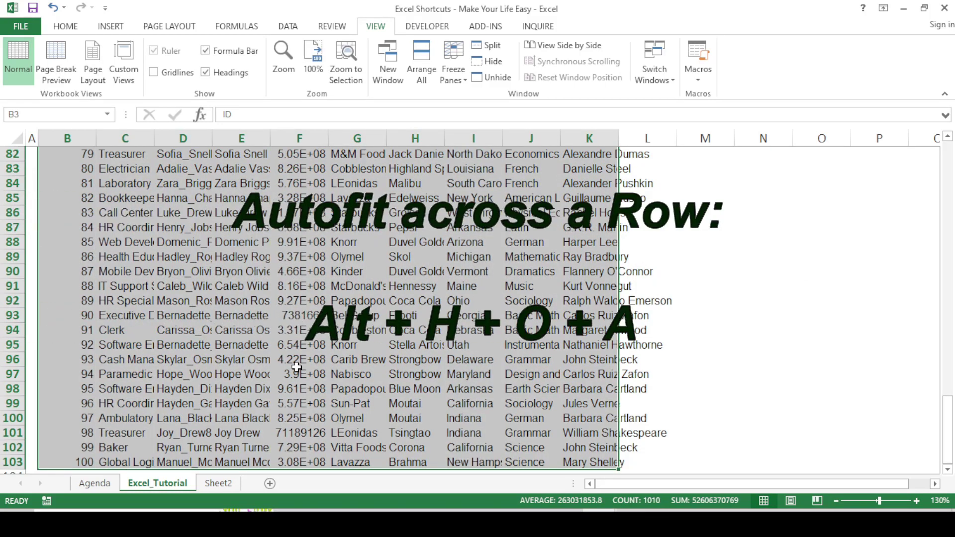
{"action": "key", "text": "alt+h"}
{"action": "key", "text": "o"}
{"action": "key", "text": "a"}
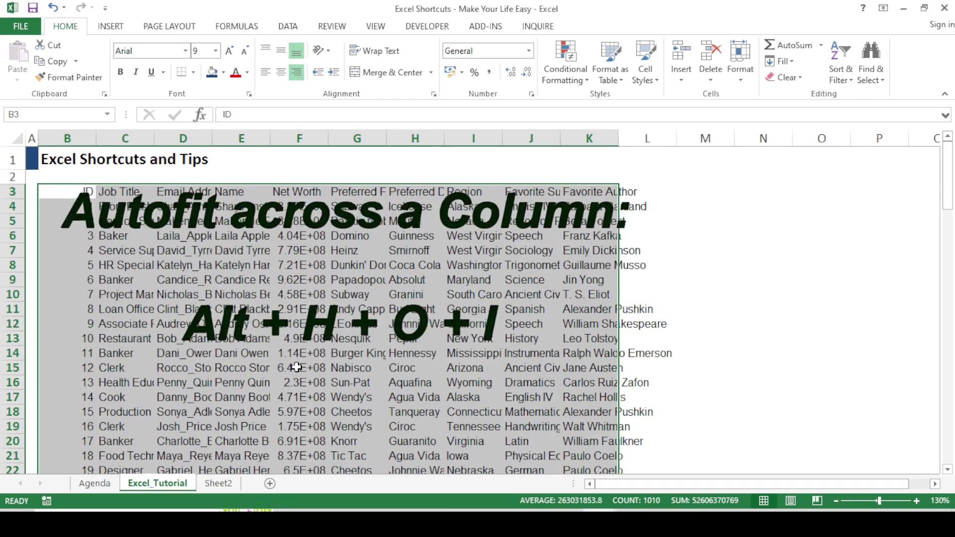
Autofit the column widths of the selected dataset
{"action": "key", "text": "alt+h"}
{"action": "key", "text": "o"}
{"action": "key", "text": "i"}
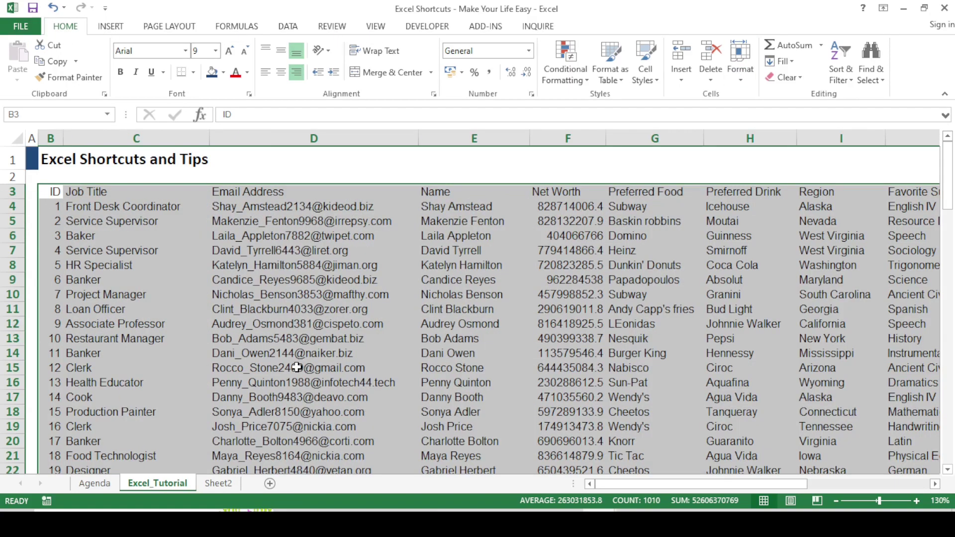
Examine the autofitted columns along header row 3 as far as the Favorite Author header in K3
{"action": "key", "text": "Right"}
{"action": "key", "text": "Right"}
{"action": "key", "text": "Right"}
{"action": "key", "text": "Right"}
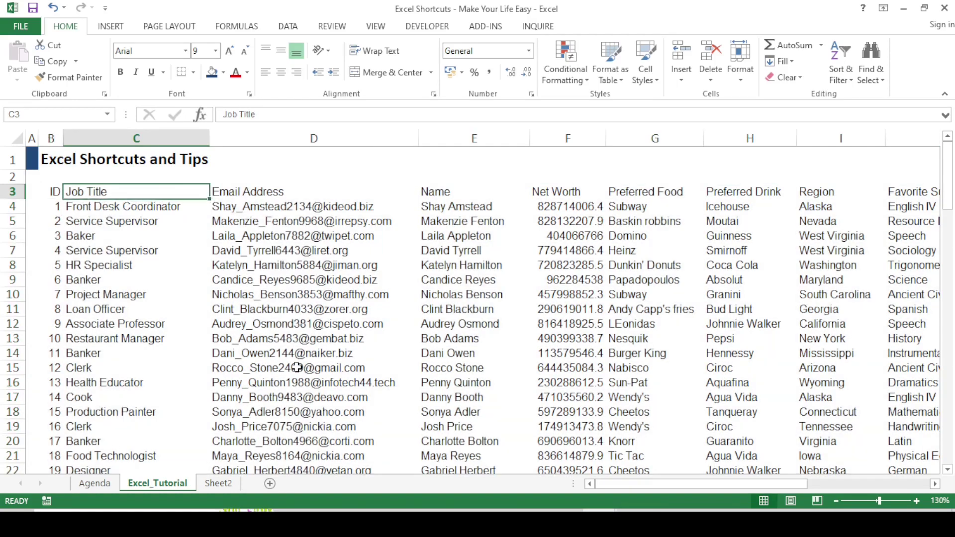
{"action": "key", "text": "Right"}
{"action": "key", "text": "Right"}
{"action": "key", "text": "Right"}
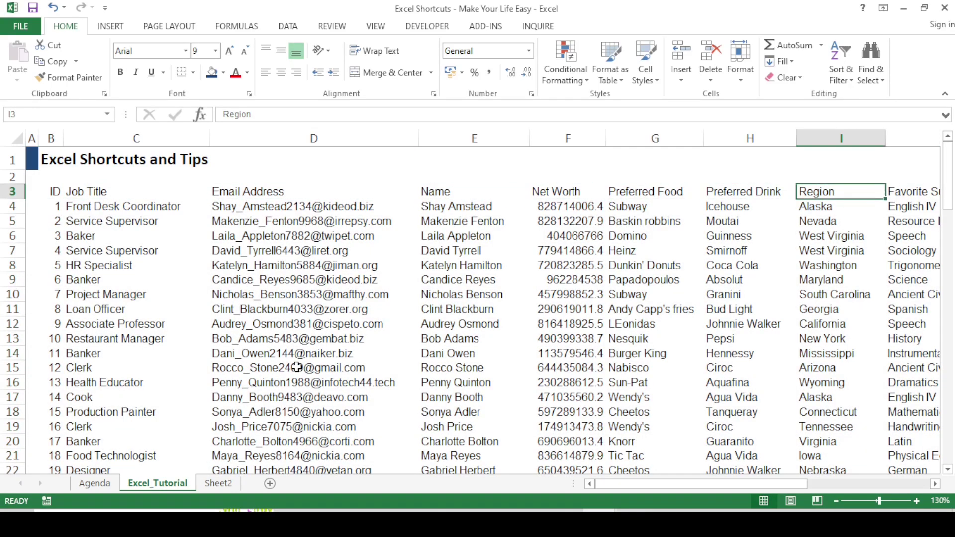
{"action": "key", "text": "Right"}
{"action": "key", "text": "Right"}
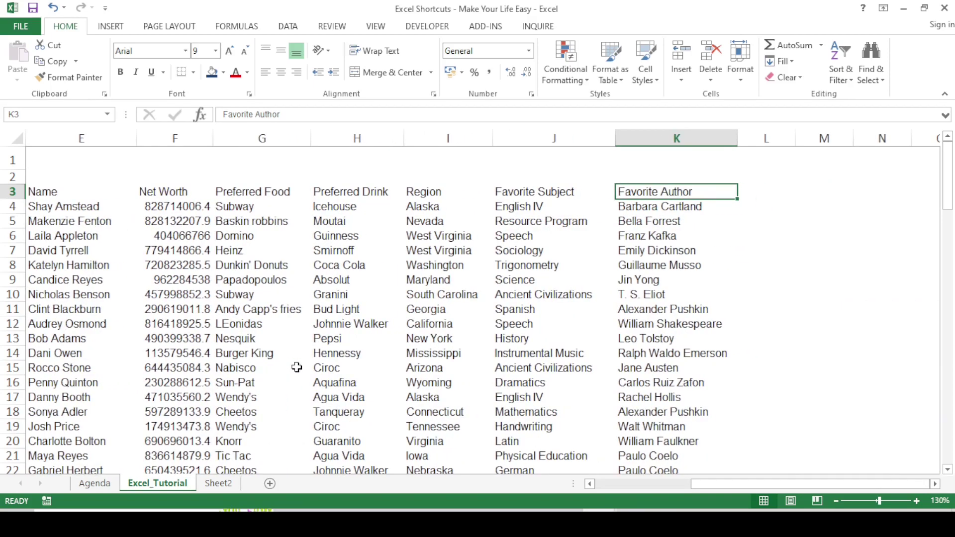
Return to the start of row 3 and look down the Email Address column past D11
{"action": "key", "text": "Home"}
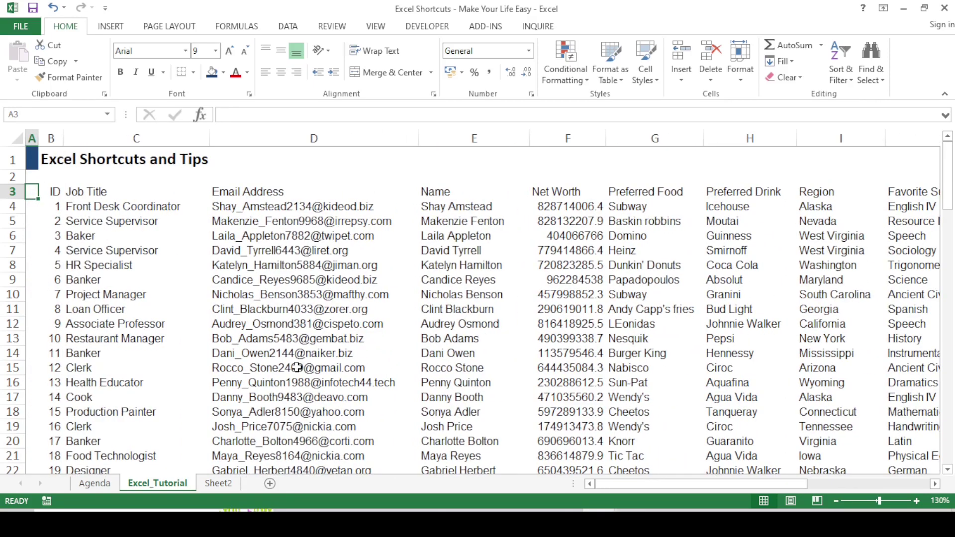
{"action": "key", "text": "Right"}
{"action": "key", "text": "Right"}
{"action": "key", "text": "Right"}
{"action": "key", "text": "Down"}
{"action": "key", "text": "Down"}
{"action": "key", "text": "Down"}
{"action": "key", "text": "Down"}
{"action": "key", "text": "Down"}
{"action": "key", "text": "Down"}
{"action": "key", "text": "Down"}
{"action": "key", "text": "Down"}
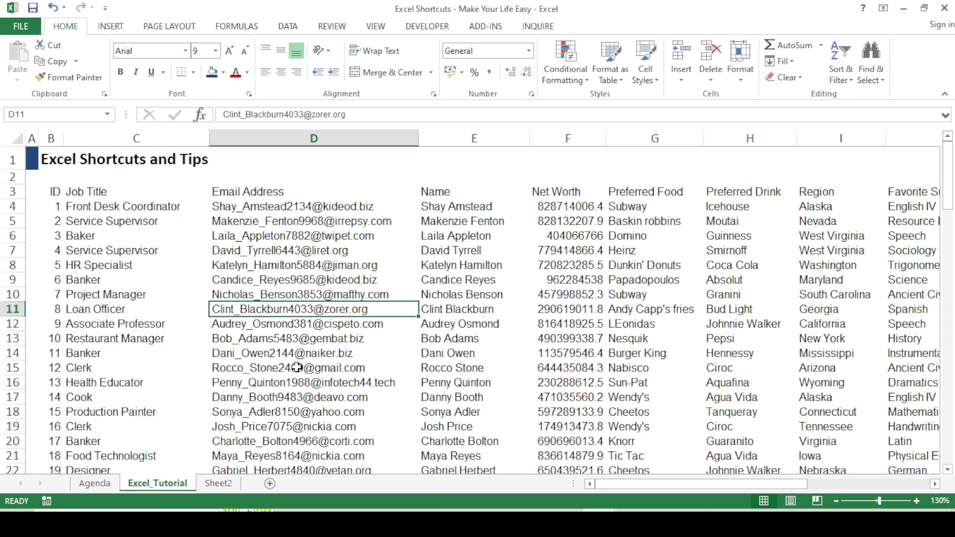
{"action": "key", "text": "Down"}
{"action": "key", "text": "Down"}
{"action": "key", "text": "Down"}
{"action": "key", "text": "Down"}
{"action": "key", "text": "Down"}
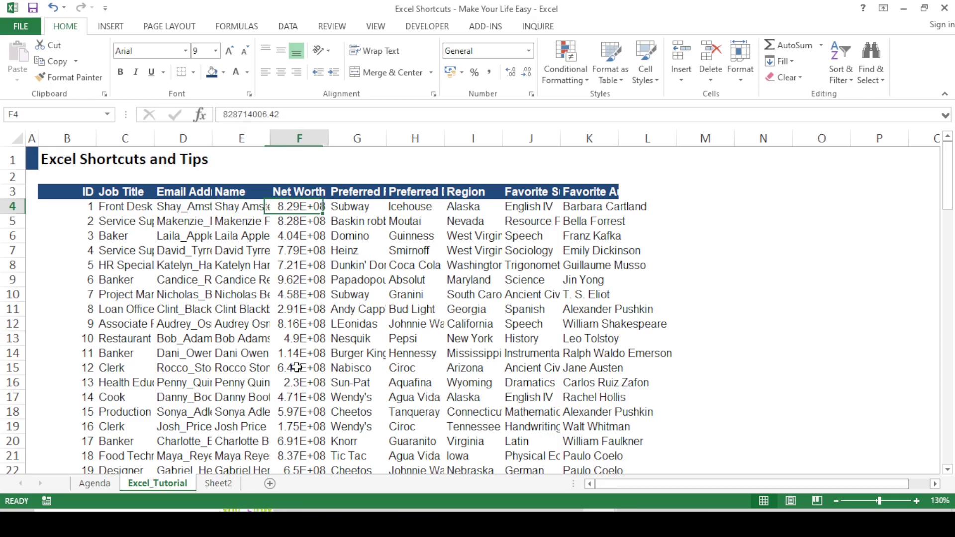
Select all Net Worth values from F4 down to the last data row
{"action": "key", "text": "Up"}
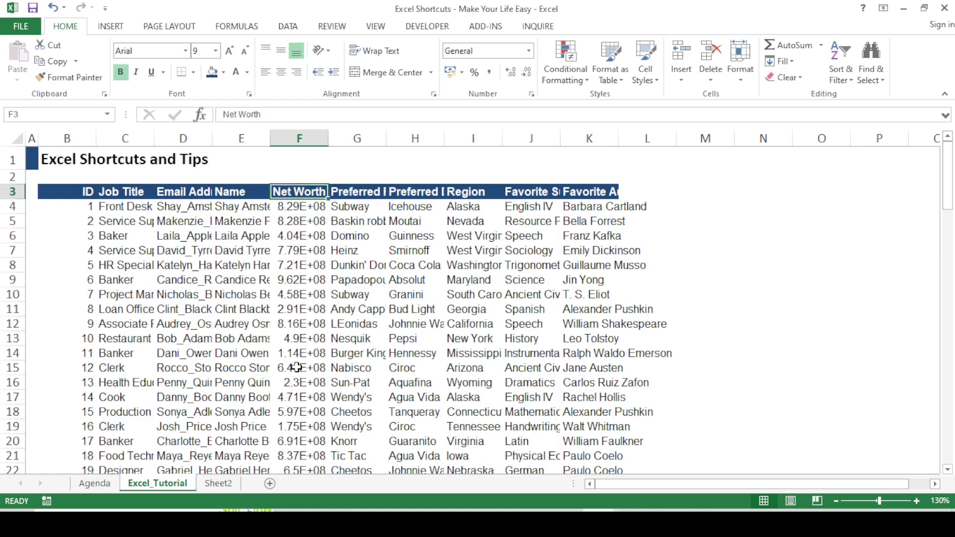
{"action": "key", "text": "Down"}
{"action": "key", "text": "ctrl+shift+Down"}
{"action": "key", "text": "ctrl+Up"}
{"action": "key", "text": "Down"}
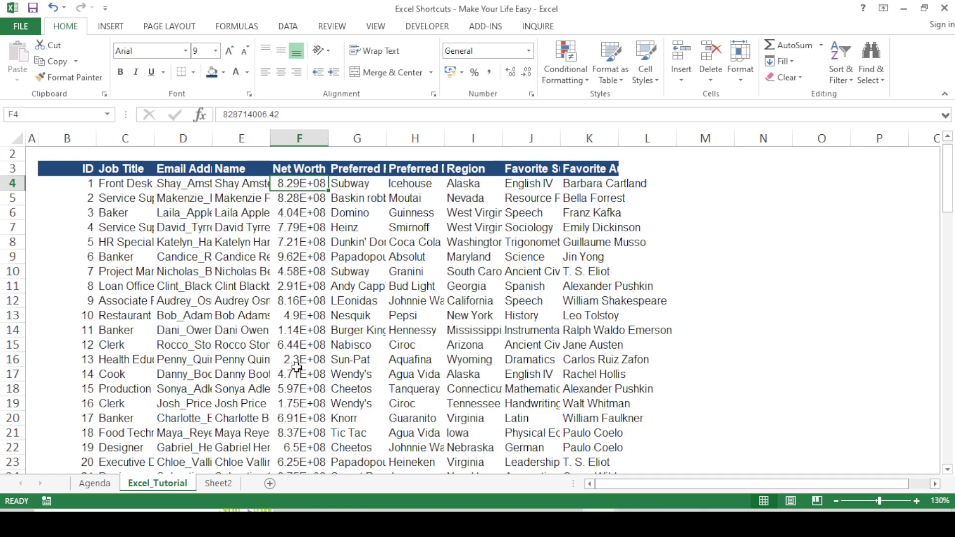
{"action": "key", "text": "ctrl+shift+Down"}
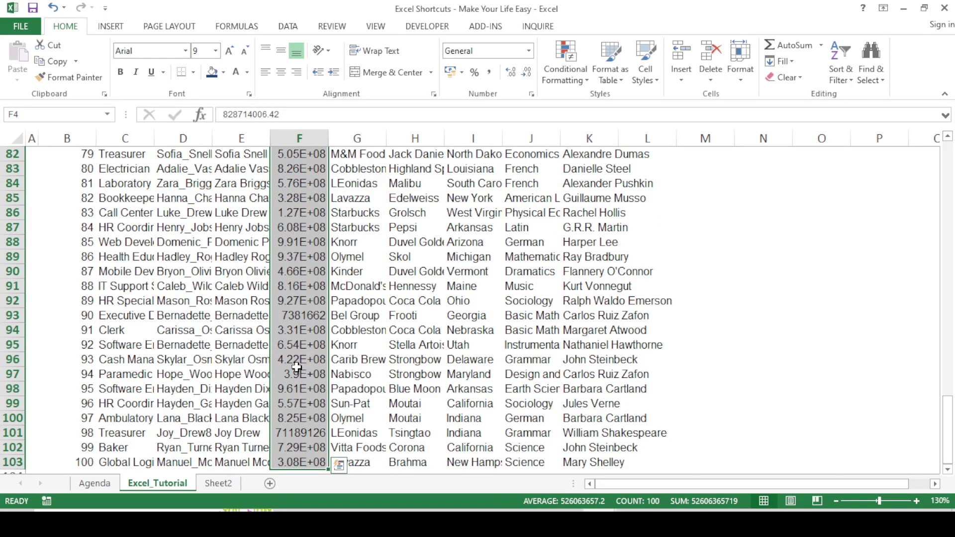
Format the selected Net Worth values as Number with 0 decimal places and a thousands separator
{"action": "key", "text": "ctrl+1"}
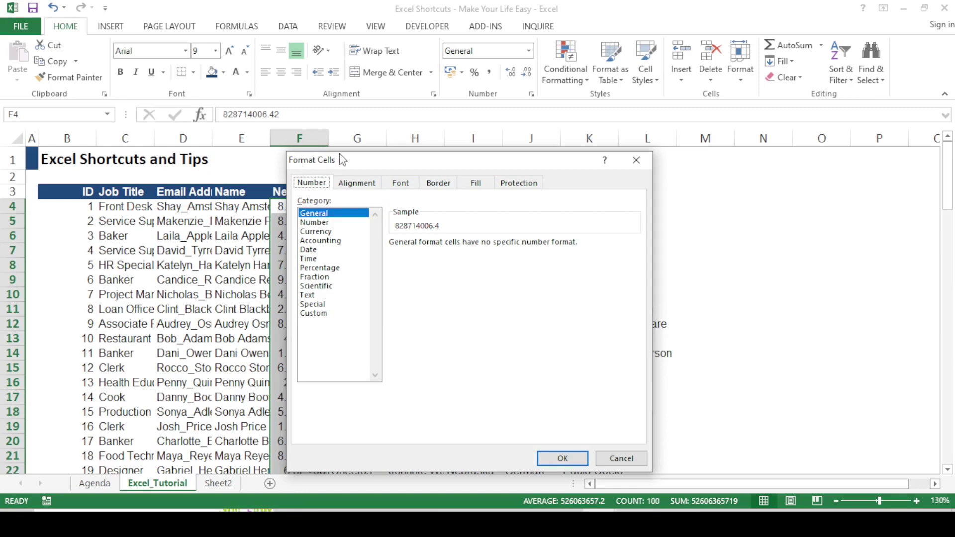
{"action": "key", "text": "Down"}
{"action": "key", "text": "Tab"}
{"action": "type", "text": "0"}
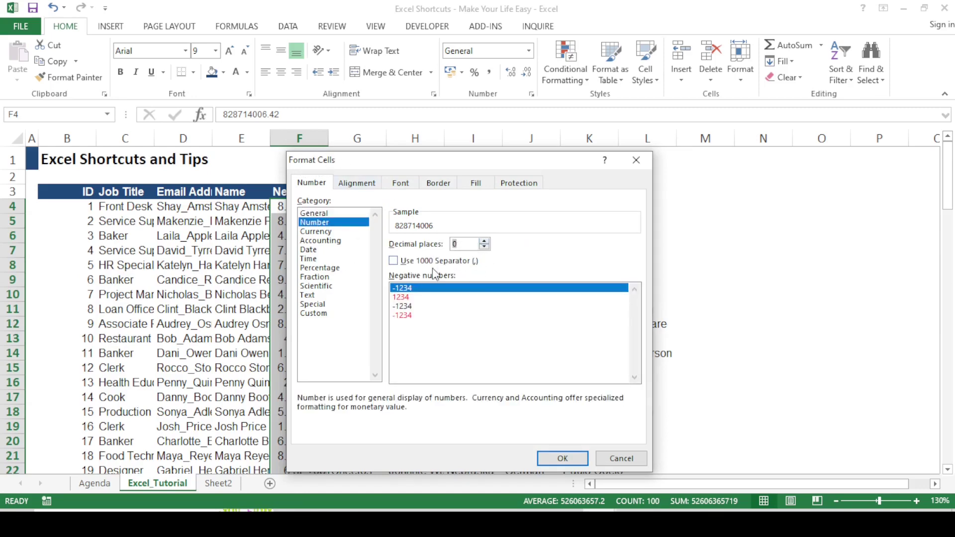
{"action": "left_click", "coordinate": [394, 261]}
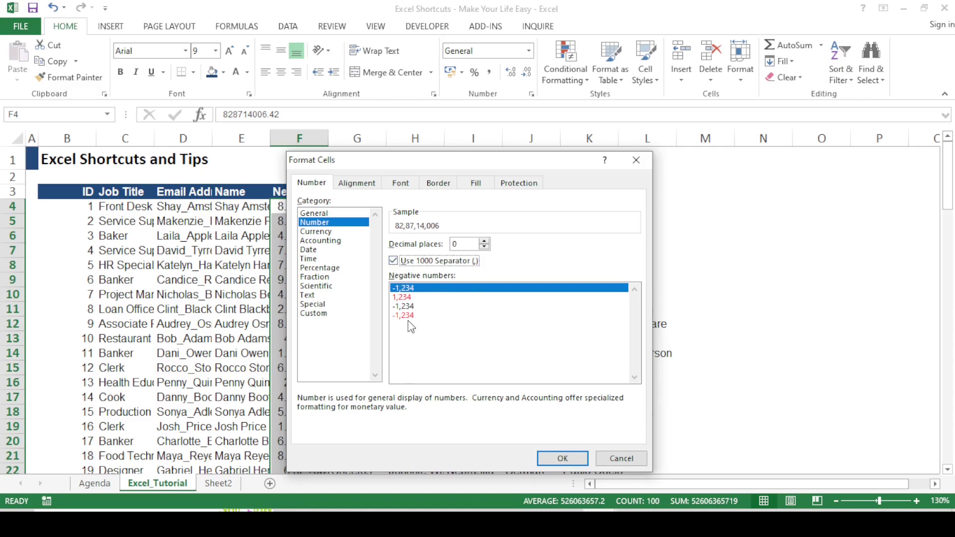
{"action": "left_click", "coordinate": [551, 461]}
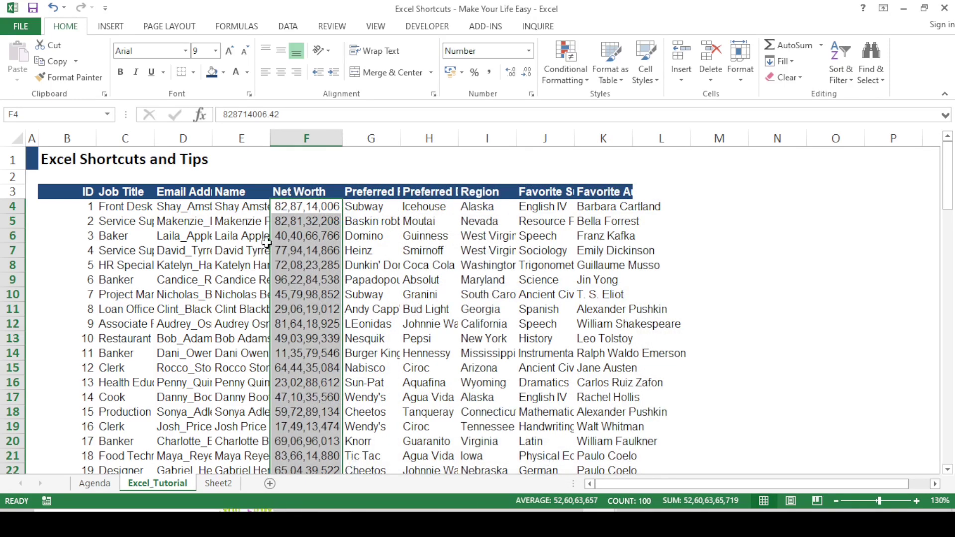
Select the whole dataset from the ID header in B3 to the last row of column K
{"action": "left_click", "coordinate": [294, 236]}
{"action": "key", "text": "ctrl+Up"}
{"action": "key", "text": "ctrl+Left"}
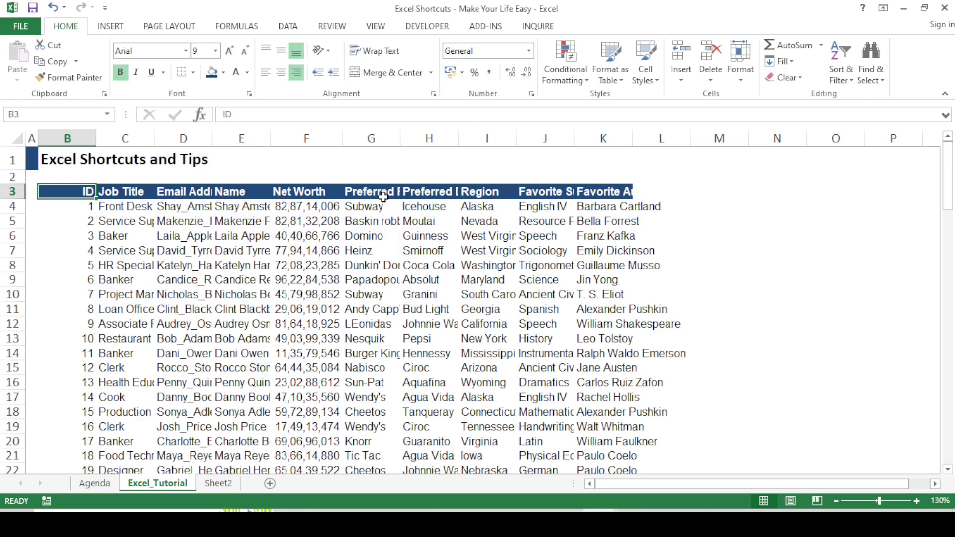
{"action": "key", "text": "ctrl+shift+Down"}
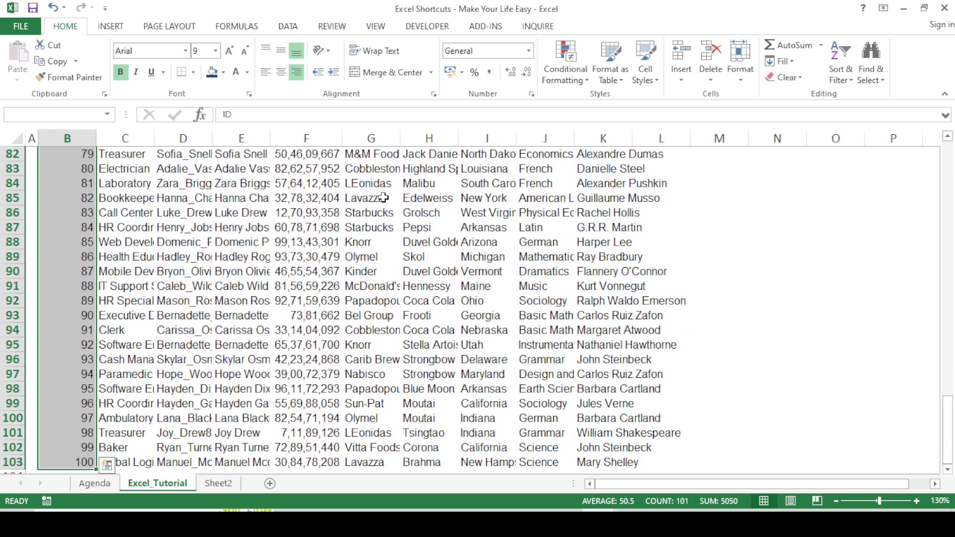
{"action": "key", "text": "ctrl+shift+Right"}
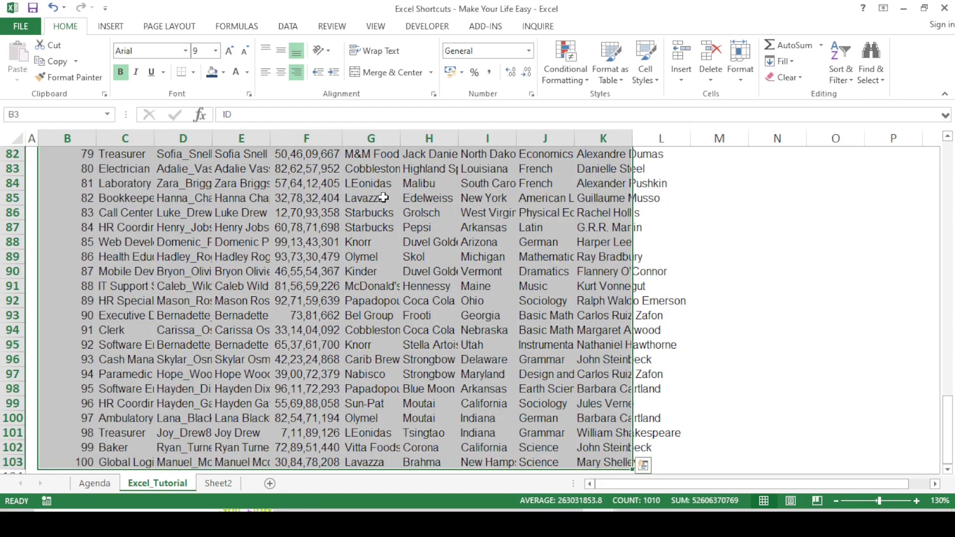
Apply the List 2 AutoFormat design to the selected dataset with all format types included
{"action": "key", "text": "alt+o"}
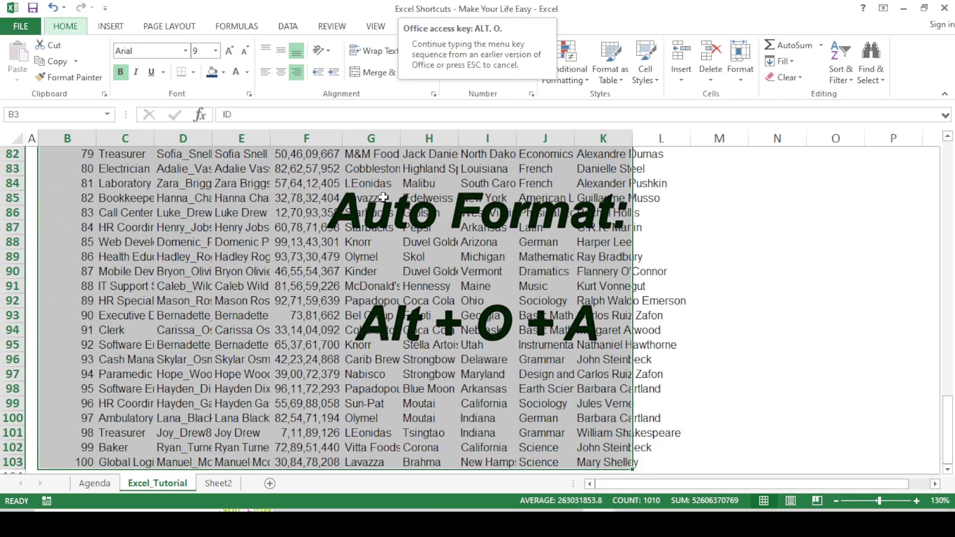
{"action": "key", "text": "a"}
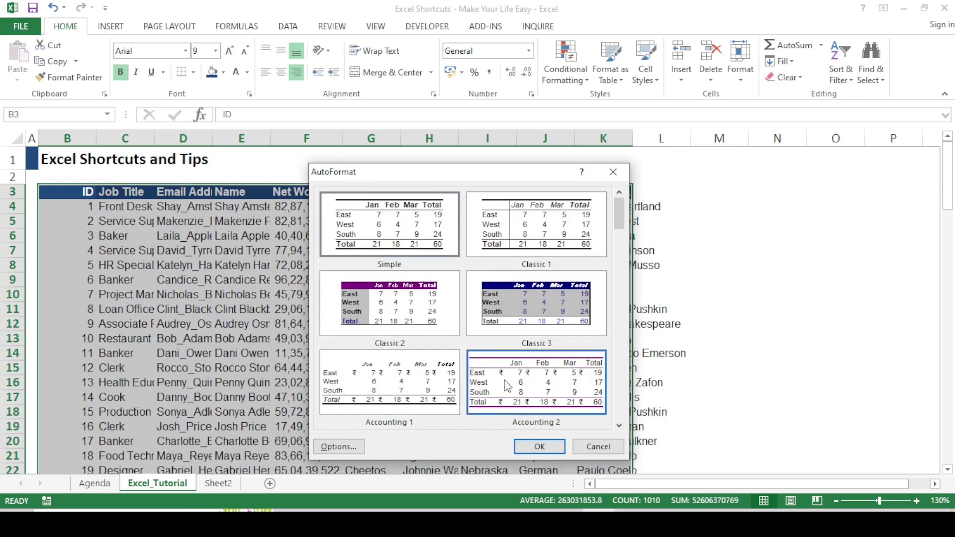
{"action": "left_click", "coordinate": [619, 426]}
{"action": "left_click", "coordinate": [619, 426]}
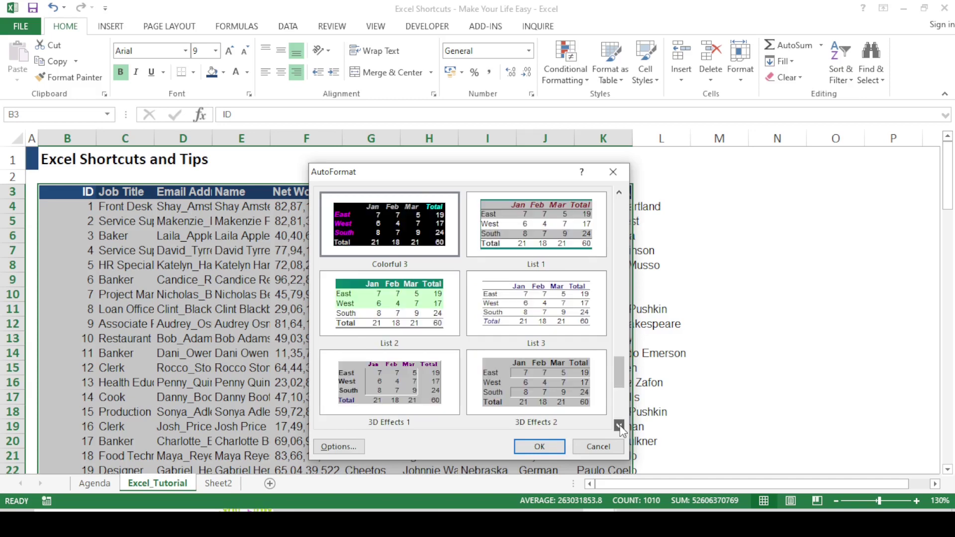
{"action": "left_click", "coordinate": [619, 426]}
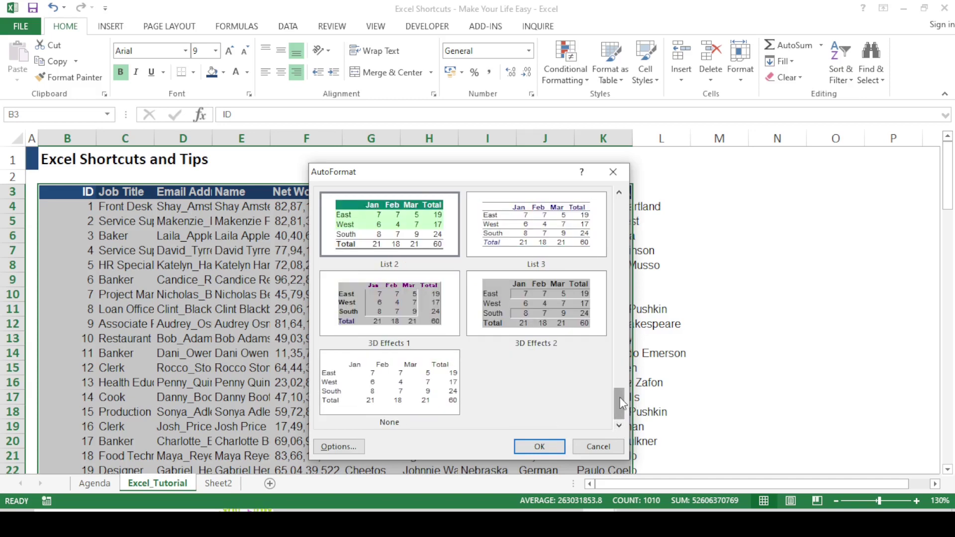
{"action": "left_click_drag", "start_coordinate": [621, 404], "coordinate": [620, 378]}
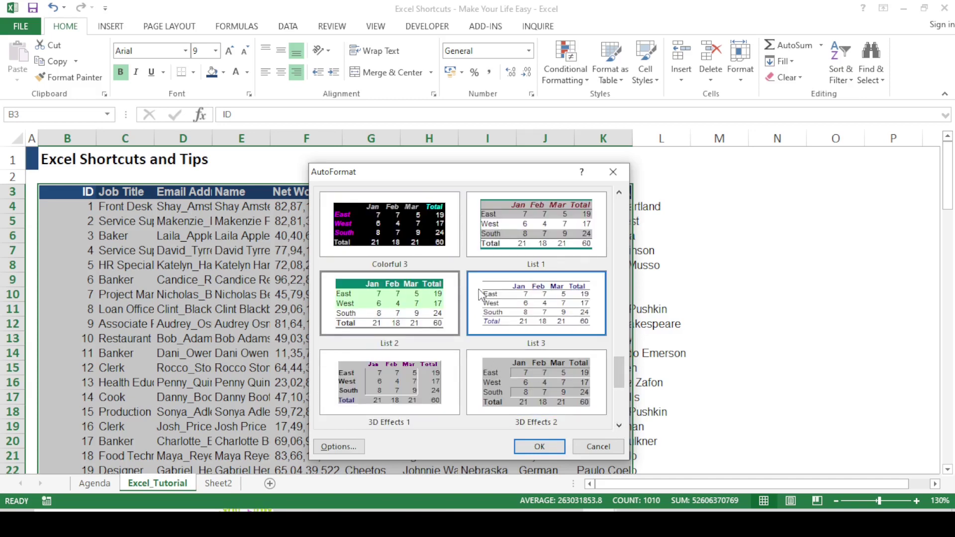
{"action": "left_click", "coordinate": [359, 451]}
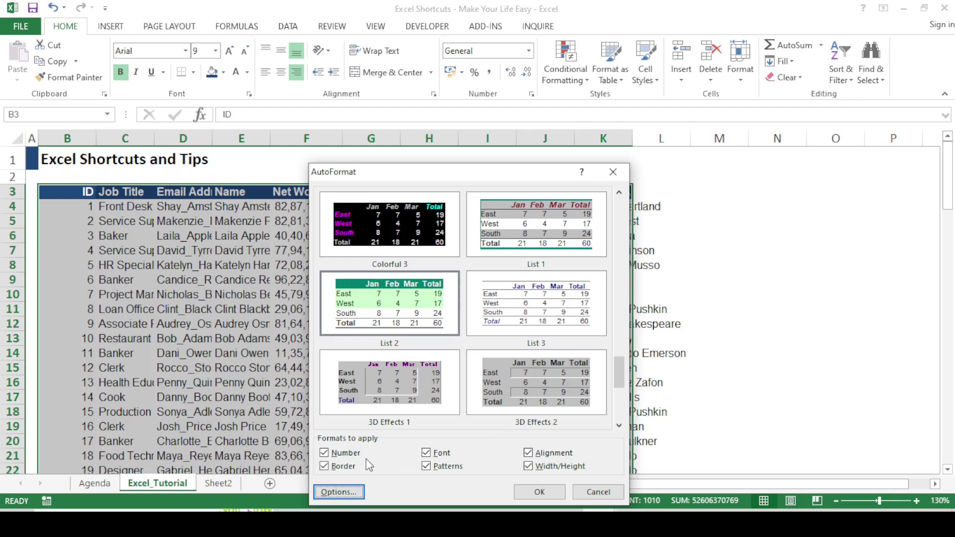
{"action": "left_click", "coordinate": [541, 492]}
Look down the rows of the restyled dataset and undo the AutoFormat
{"action": "scroll", "coordinate": [464, 357], "scroll_direction": "down", "scroll_amount": 2}
{"action": "left_click", "coordinate": [465, 354]}
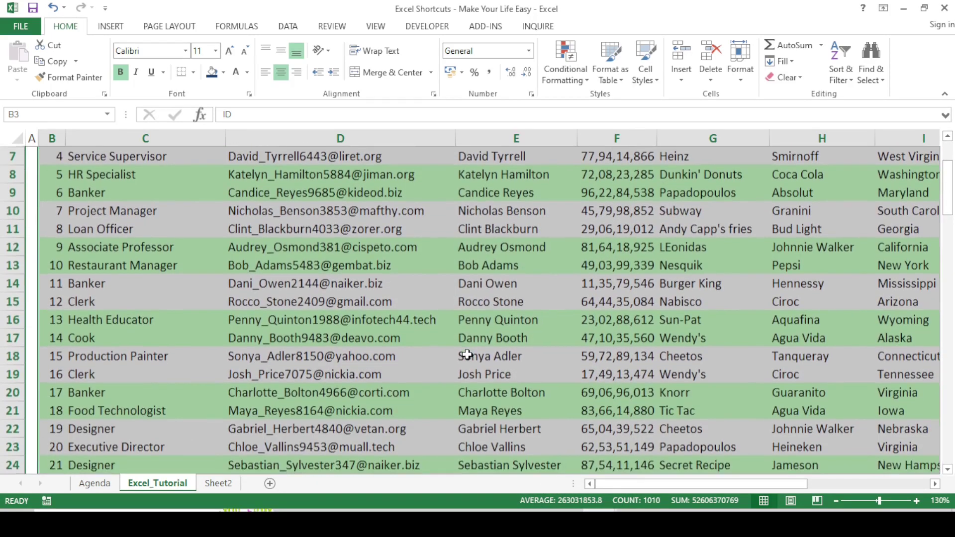
{"action": "scroll", "coordinate": [467, 354], "scroll_direction": "up", "scroll_amount": 2}
{"action": "scroll", "coordinate": [467, 354], "scroll_direction": "down", "scroll_amount": 16}
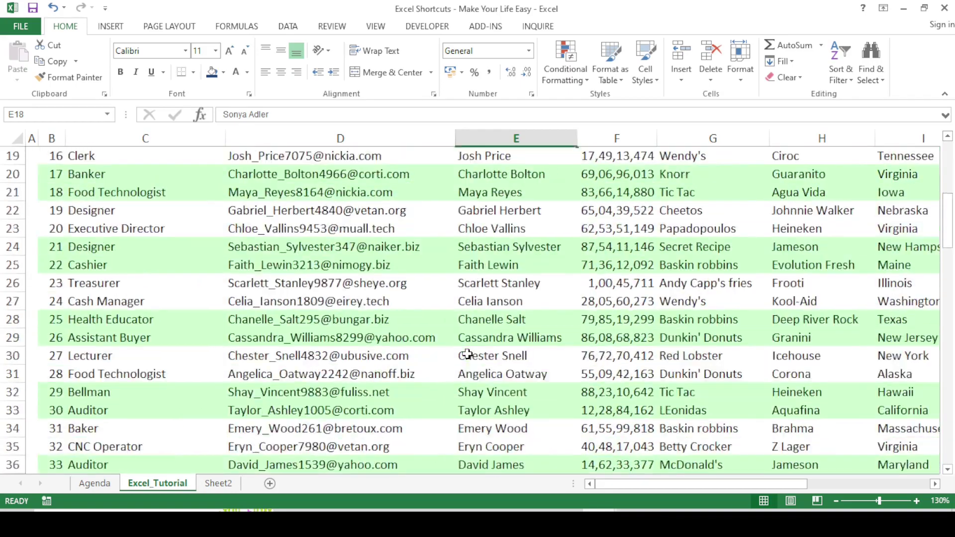
{"action": "scroll", "coordinate": [467, 354], "scroll_direction": "down", "scroll_amount": 5}
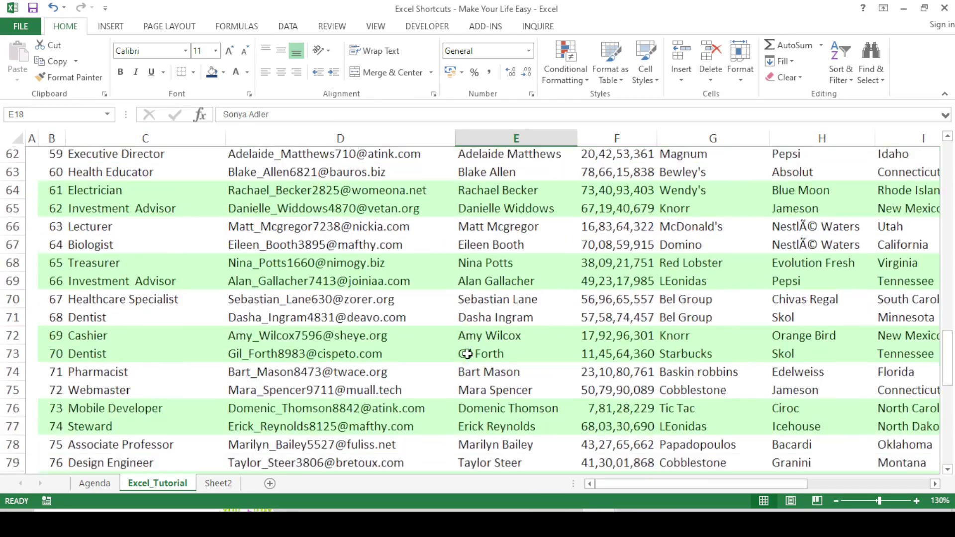
{"action": "key", "text": "ctrl+z"}
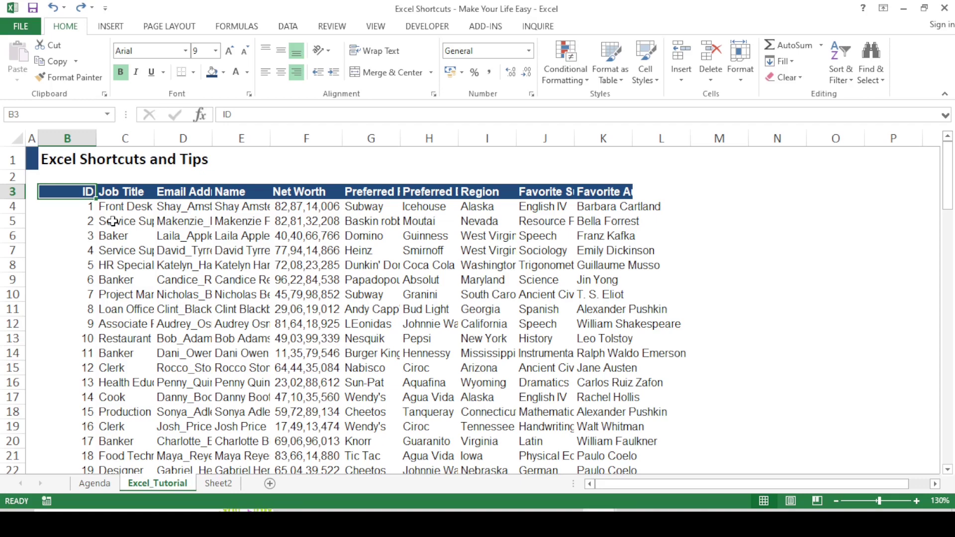
Total the Net Worth values F4:F103 in cell F104 with AutoSum and autofit the column width
{"action": "key", "text": "Right"}
{"action": "key", "text": "Right"}
{"action": "key", "text": "Right"}
{"action": "key", "text": "Right"}
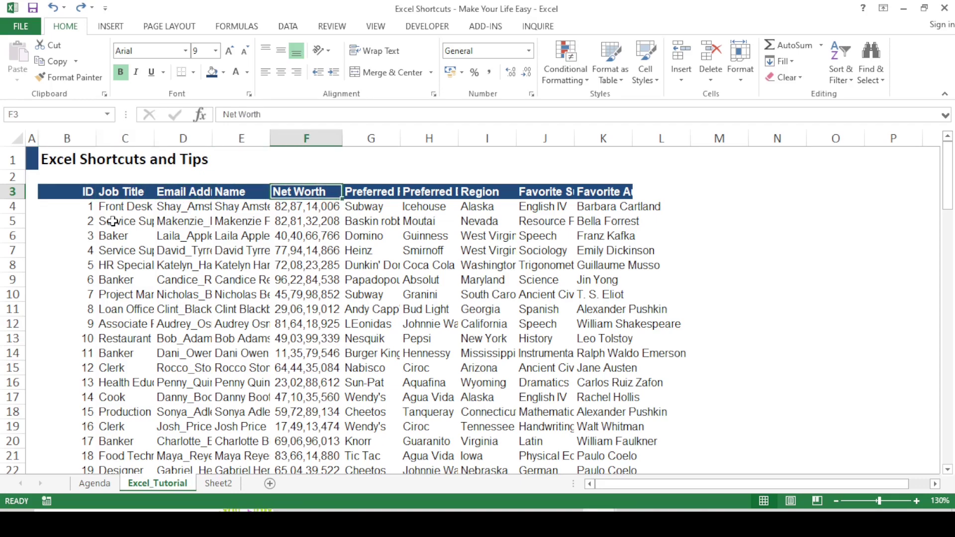
{"action": "key", "text": "ctrl+Down"}
{"action": "key", "text": "Down"}
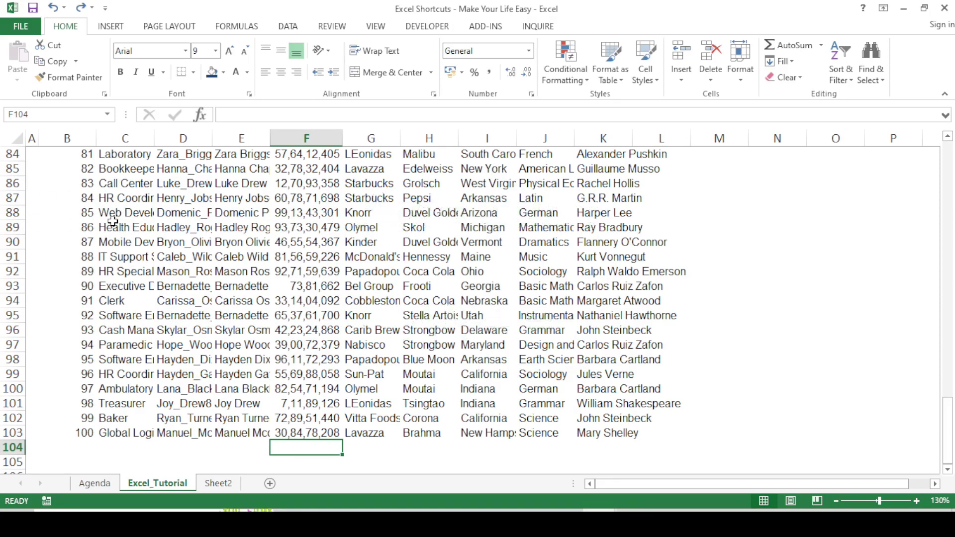
{"action": "key", "text": "alt+equal"}
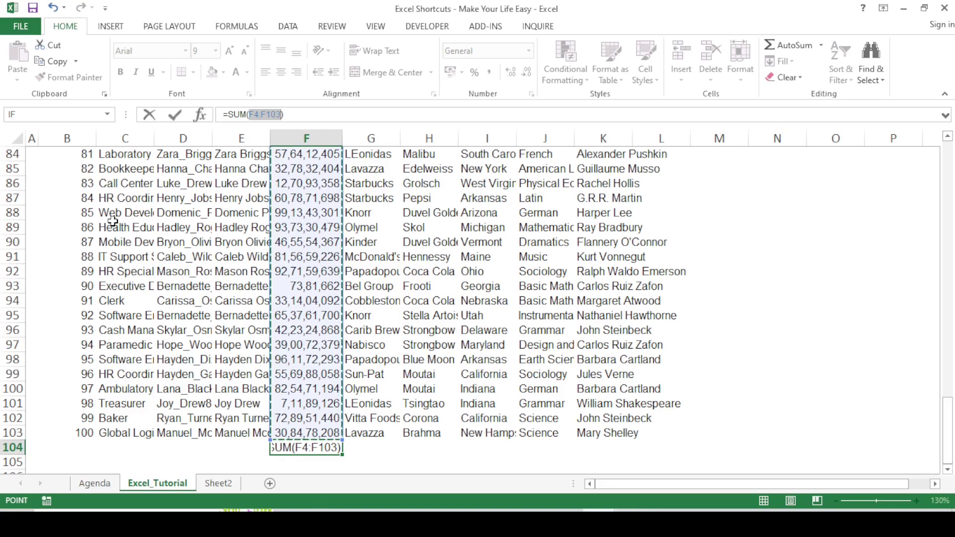
{"action": "key", "text": "Return"}
{"action": "key", "text": "alt+h"}
{"action": "key", "text": "o"}
{"action": "key", "text": "i"}
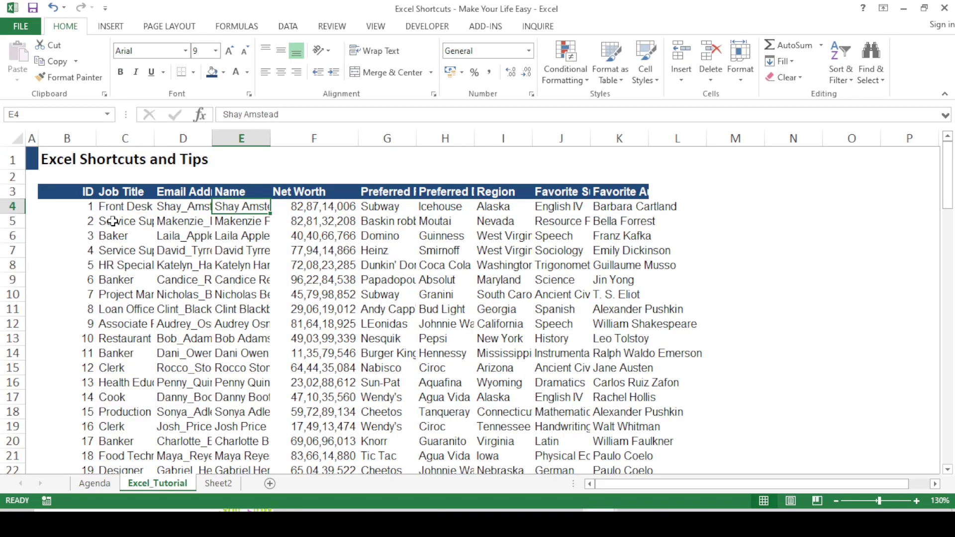
Select all values in column G from G4 down to the last data row
{"action": "key", "text": "ctrl+Right"}
{"action": "key", "text": "Down"}
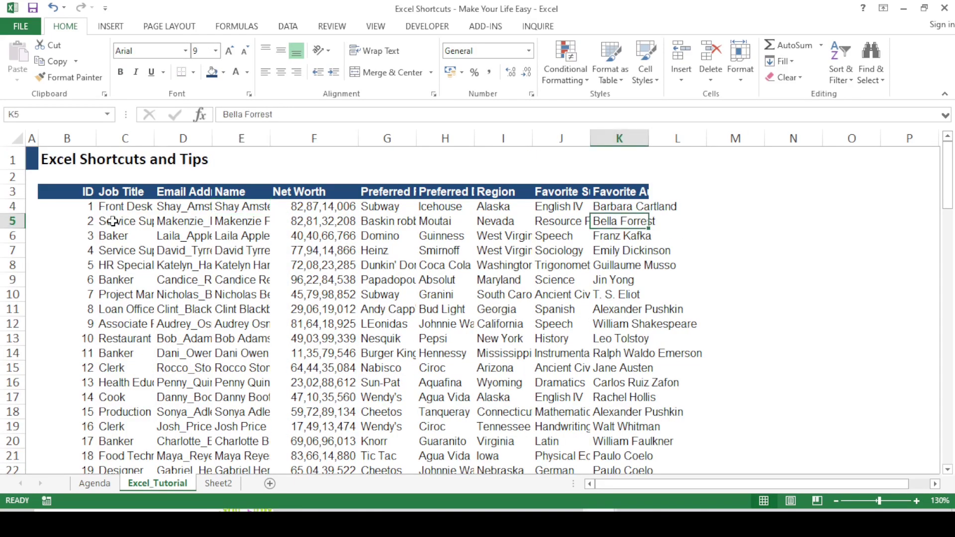
{"action": "key", "text": "Right"}
{"action": "key", "text": "ctrl+Left"}
{"action": "key", "text": "Up"}
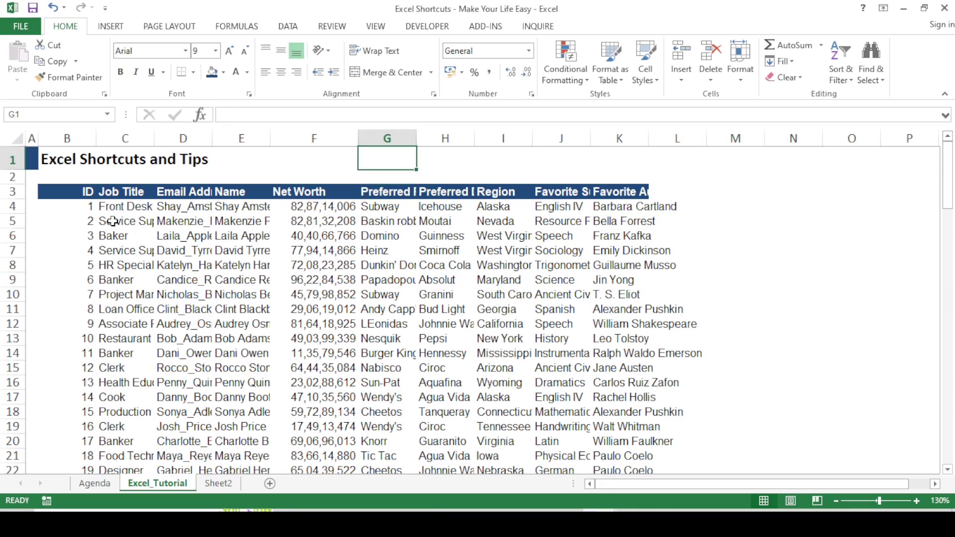
{"action": "key", "text": "Down"}
{"action": "key", "text": "Down"}
{"action": "key", "text": "Down"}
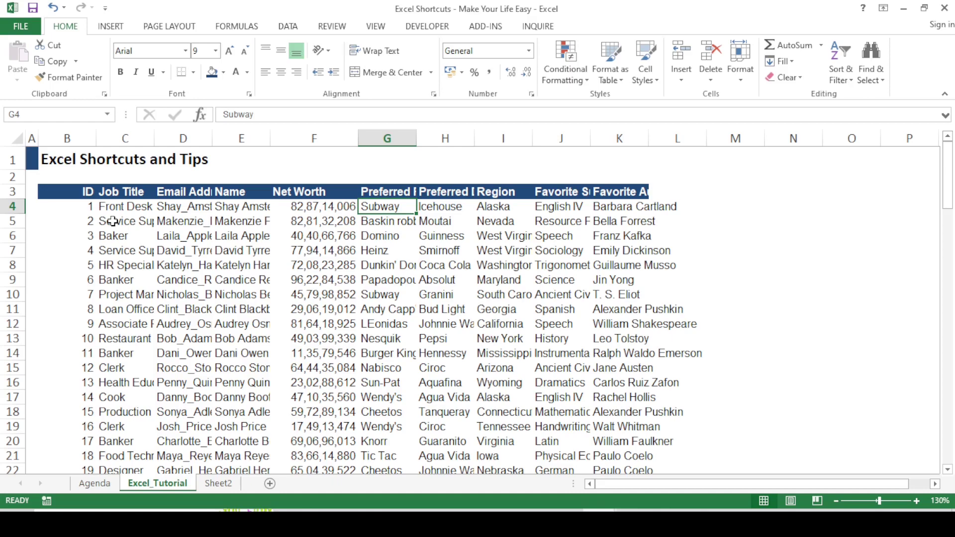
{"action": "key", "text": "ctrl+shift+Down"}
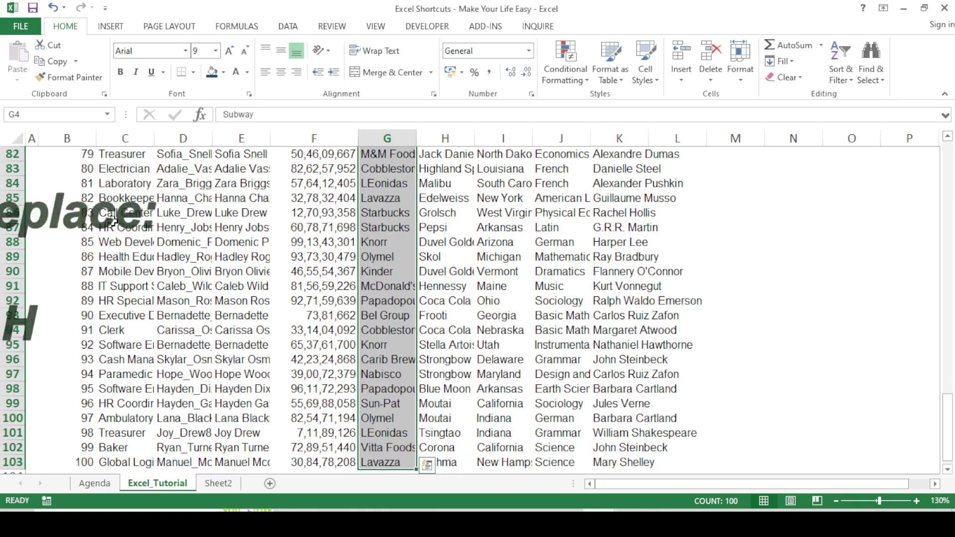
Replace every Subway entry in the selected column G values with KFC
{"action": "key", "text": "ctrl+h"}
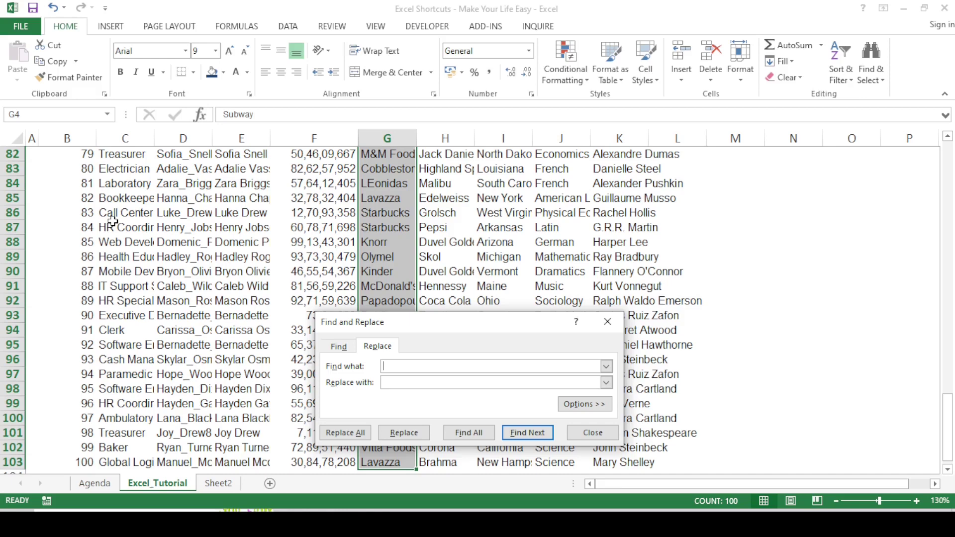
{"action": "type", "text": "Subway"}
{"action": "type", "text": "KFC"}
{"action": "key", "text": "Tab"}
{"action": "key", "text": "Tab"}
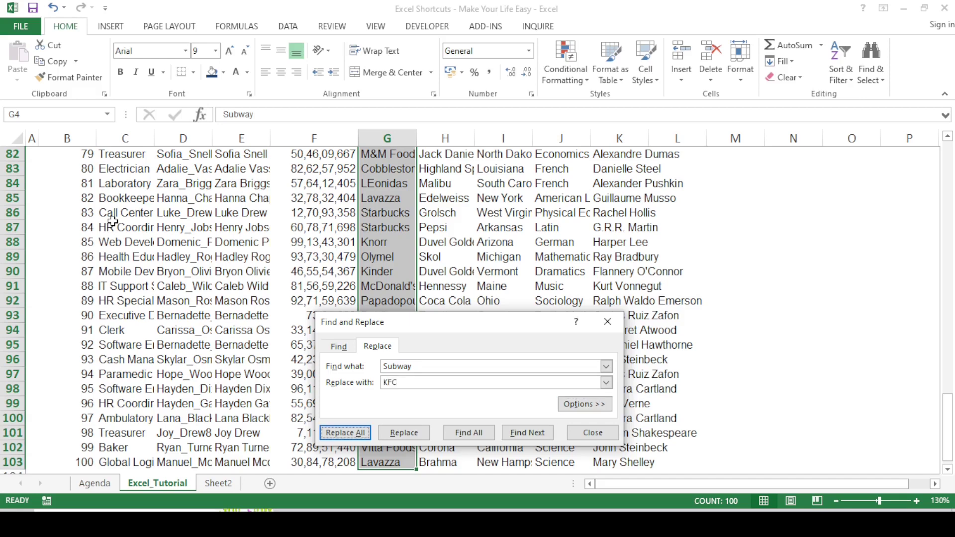
{"action": "key", "text": "Return"}
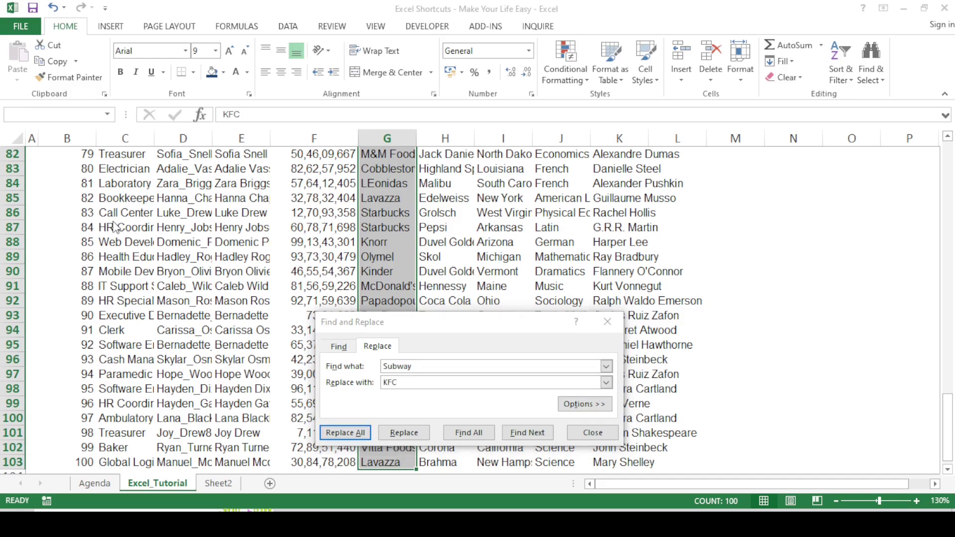
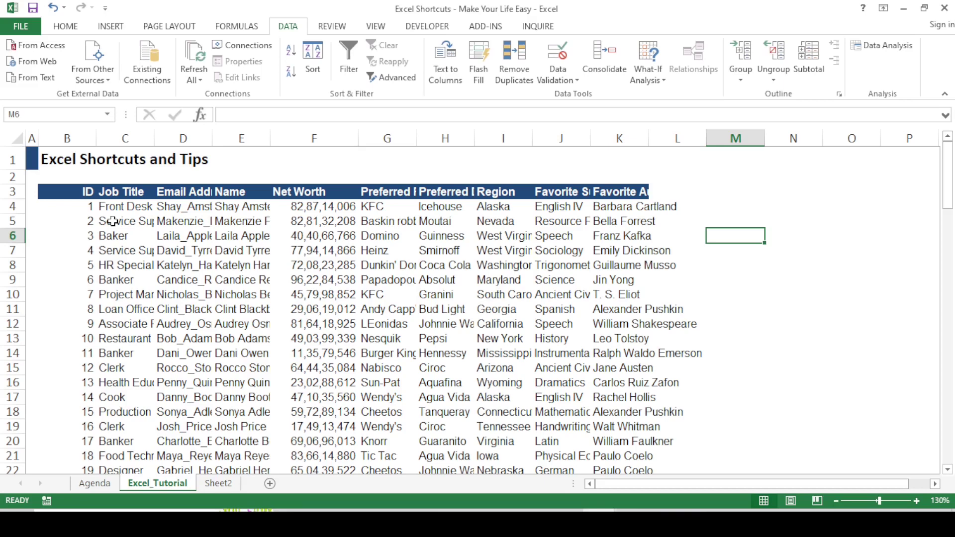
Enter 95764987 in cell M6 and 0.24 in cell O6
{"action": "type", "text": "957649"}
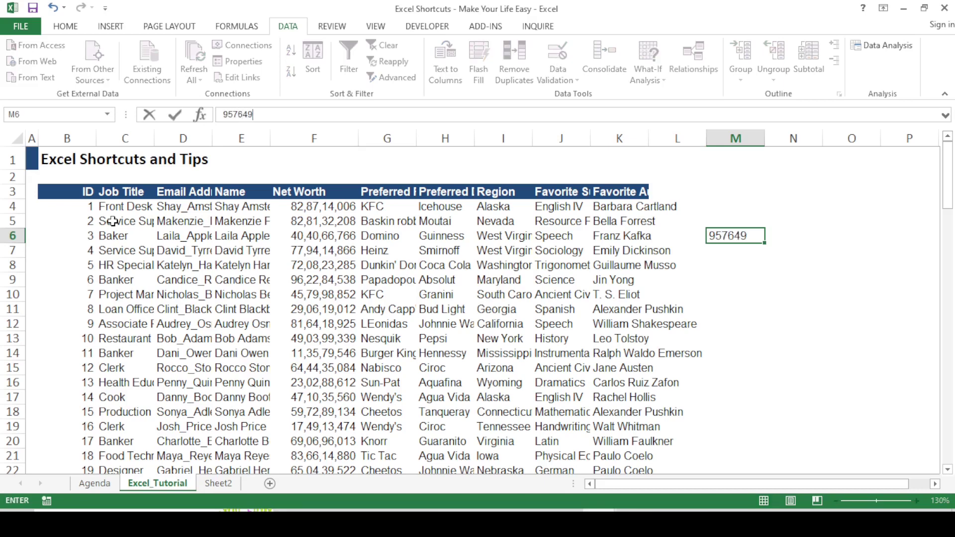
{"action": "type", "text": "87"}
{"action": "key", "text": "Return"}
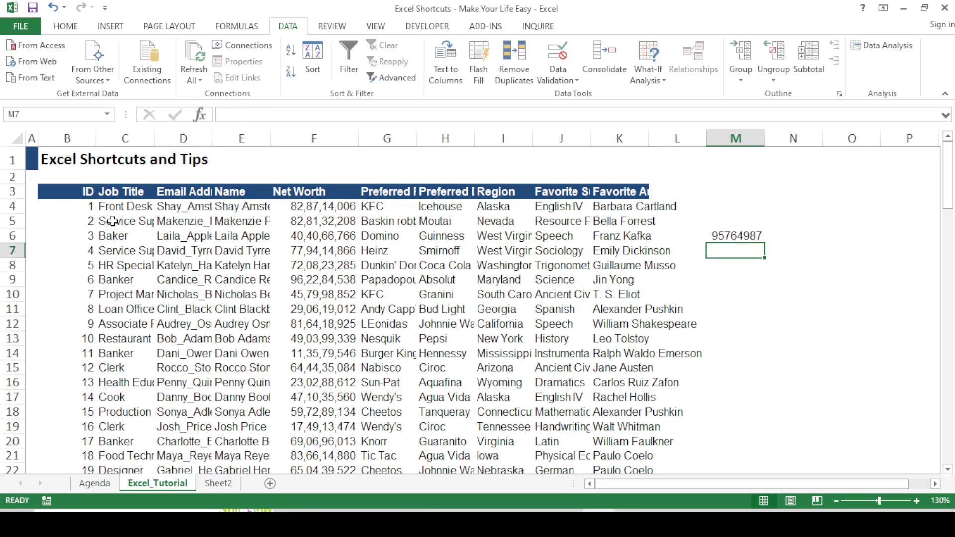
{"action": "key", "text": "Up"}
{"action": "key", "text": "Right"}
{"action": "key", "text": "Right"}
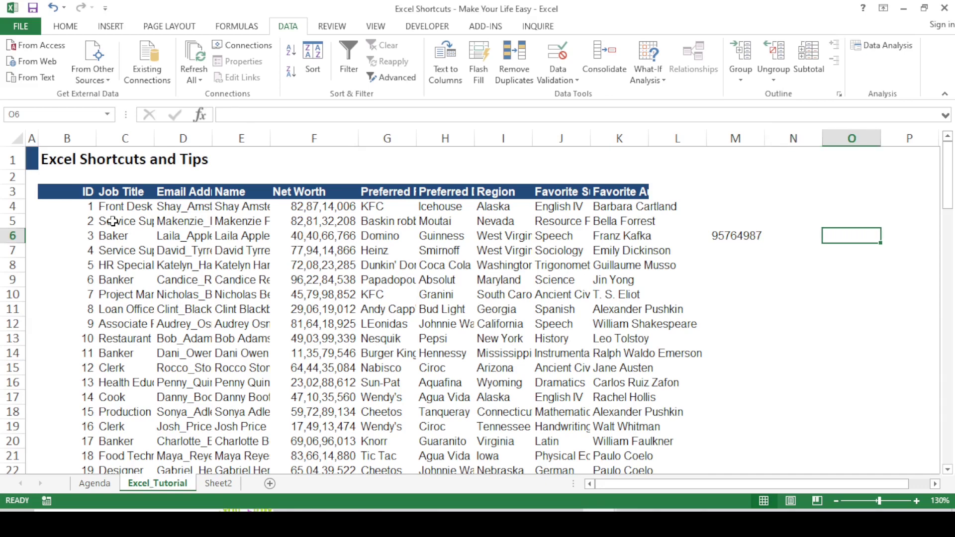
{"action": "type", "text": "0.24"}
{"action": "key", "text": "Return"}
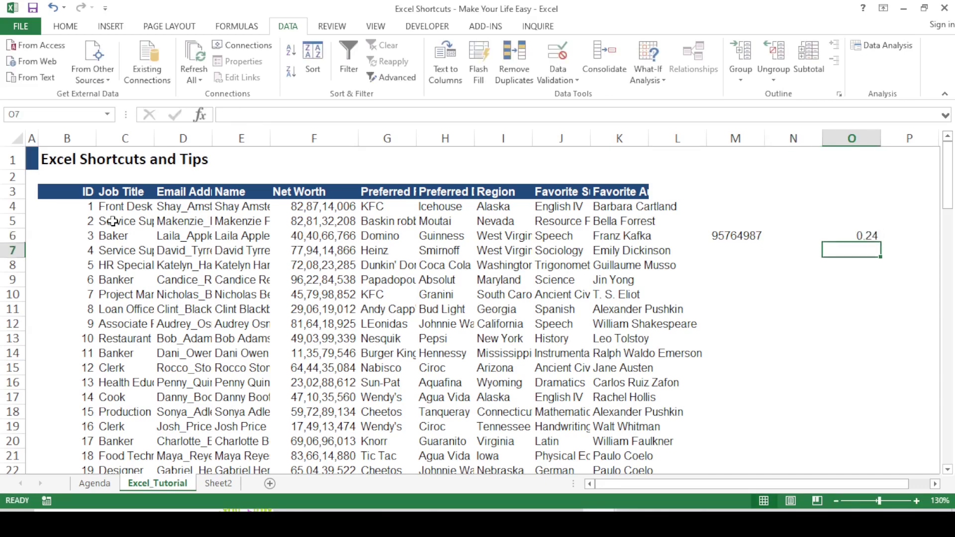
Apply the number format with thousands separators and two decimals to cell M6
{"action": "key", "text": "Left"}
{"action": "key", "text": "Up"}
{"action": "key", "text": "Left"}
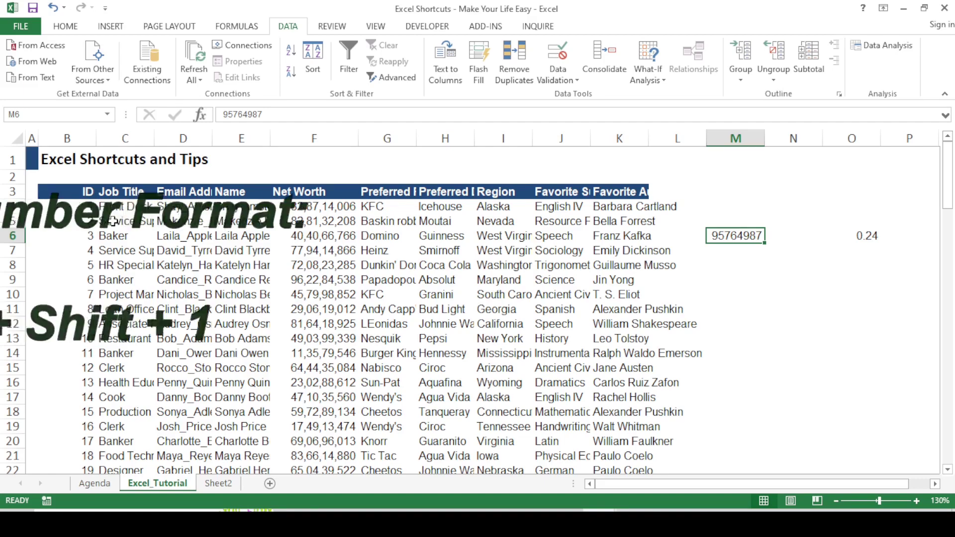
{"action": "key", "text": "ctrl+shift+1"}
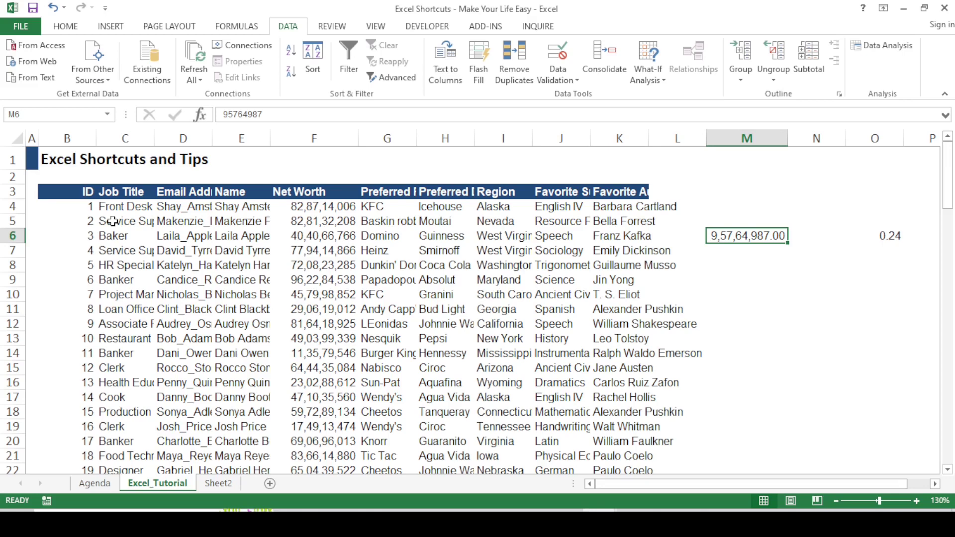
Remove both decimal places from the number in cell M6
{"action": "key", "text": "alt"}
{"action": "key", "text": "h"}
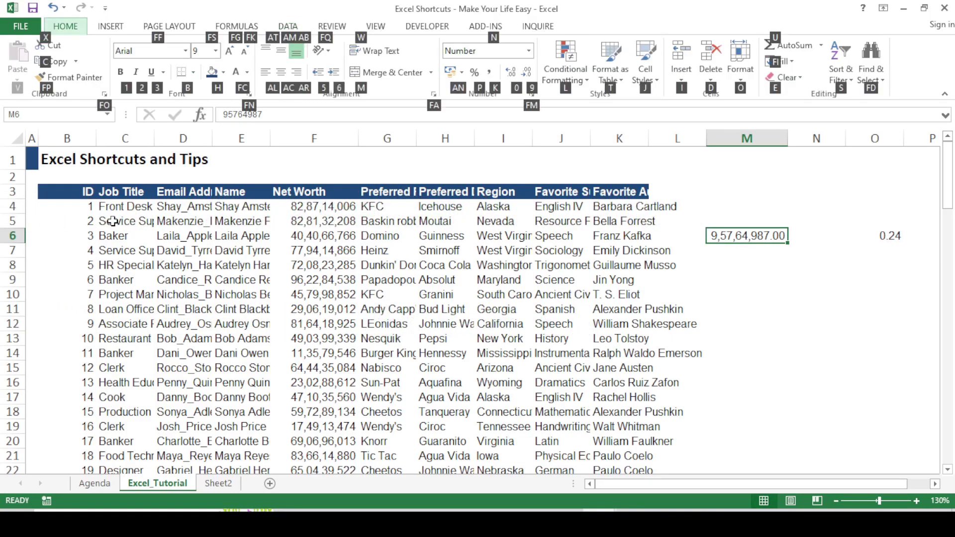
{"action": "key", "text": "9"}
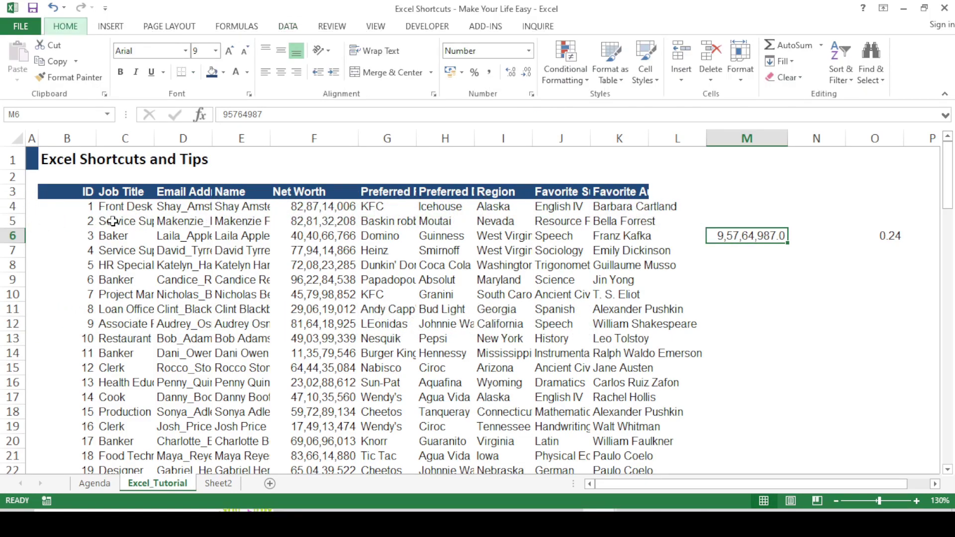
{"action": "key", "text": "alt"}
{"action": "key", "text": "h"}
{"action": "key", "text": "9"}
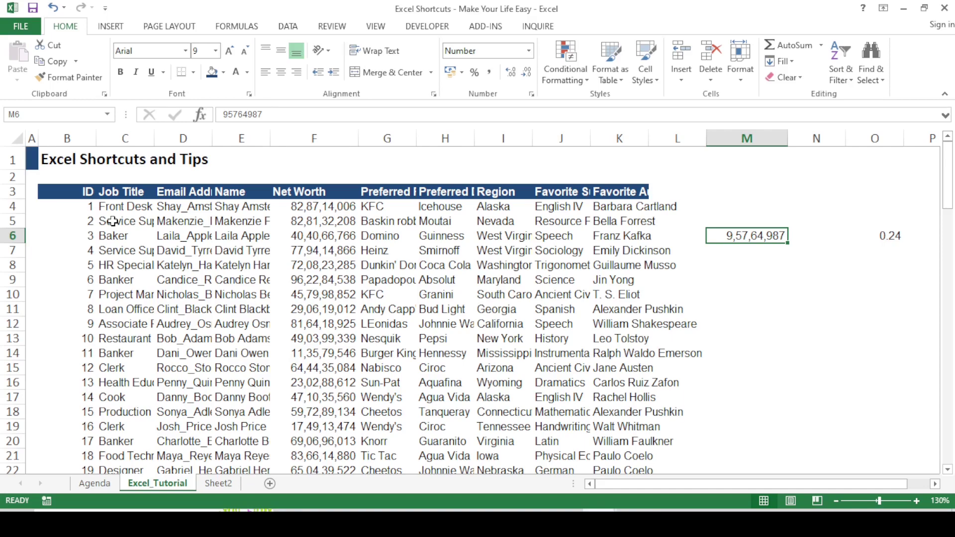
Increase the decimals of cell M6 by two places and undo both increases
{"action": "key", "text": "alt"}
{"action": "key", "text": "h"}
{"action": "key", "text": "0"}
{"action": "key", "text": "alt"}
{"action": "key", "text": "h"}
{"action": "key", "text": "0"}
{"action": "key", "text": "ctrl+z"}
{"action": "key", "text": "ctrl+z"}
Apply the percentage format to the value in cell O6
{"action": "key", "text": "ctrl+Right"}
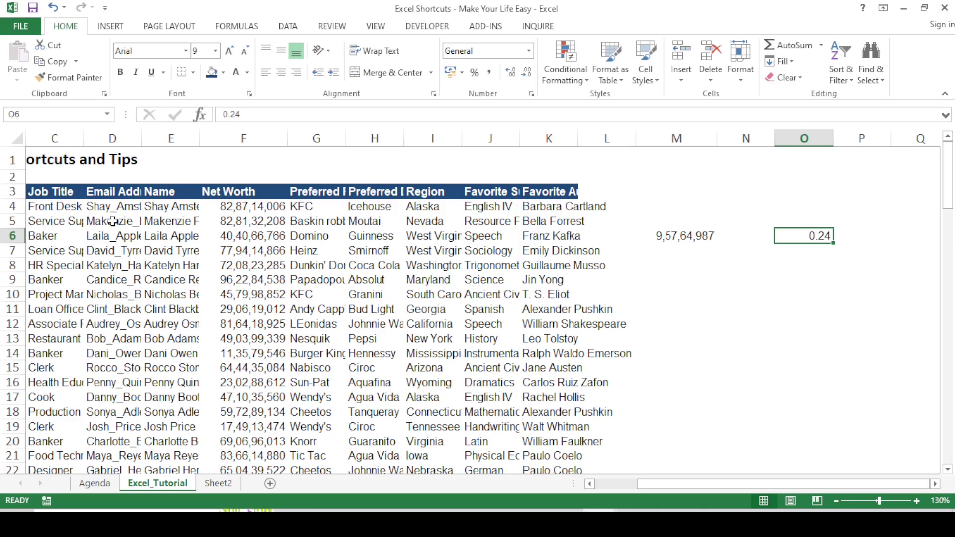
{"action": "key", "text": "Down"}
{"action": "key", "text": "Up"}
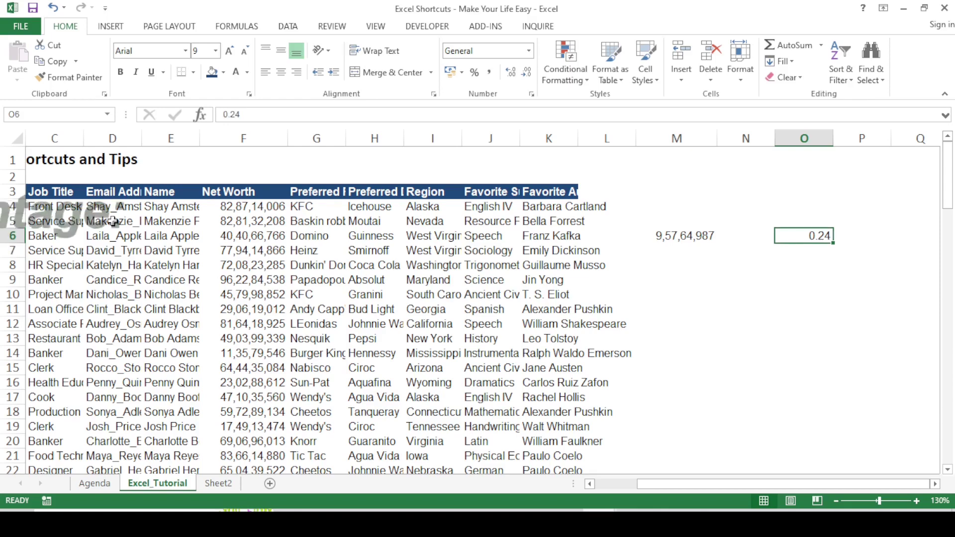
{"action": "key", "text": "ctrl+shift+5"}
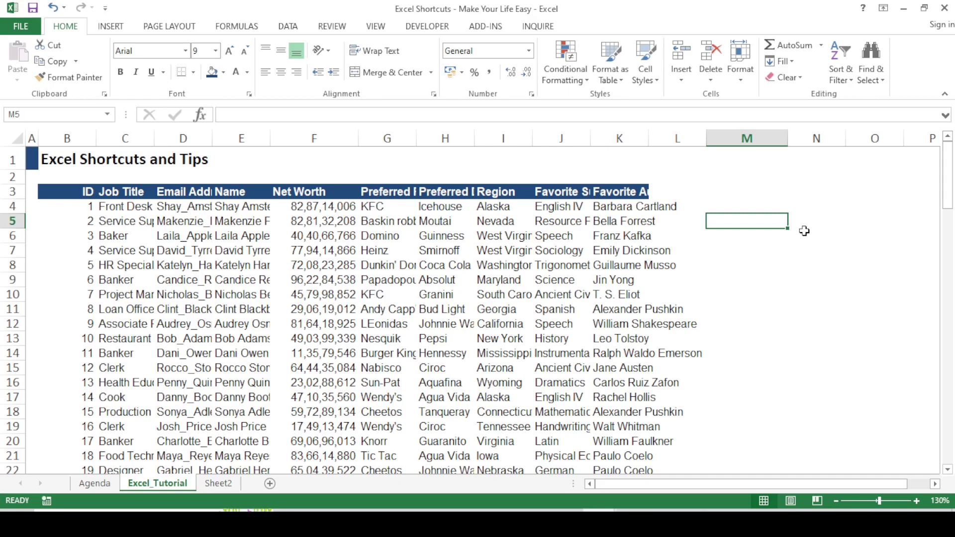
Enter the formula =F4+F5 in cell M5 to add the first two net worth values
{"action": "type", "text": "="}
{"action": "key", "text": "Left"}
{"action": "key", "text": "Left"}
{"action": "key", "text": "Left"}
{"action": "key", "text": "Left"}
{"action": "key", "text": "Left"}
{"action": "key", "text": "Left"}
{"action": "key", "text": "Left"}
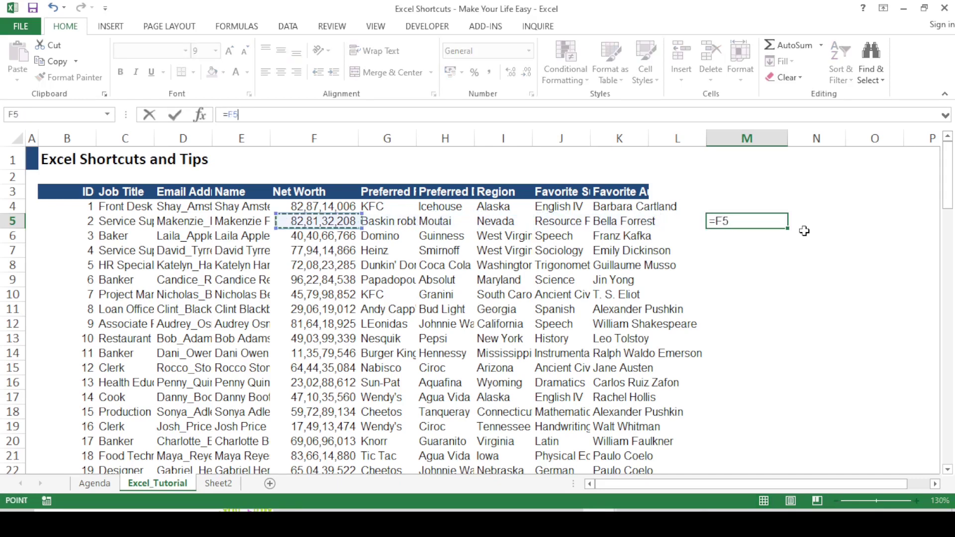
{"action": "key", "text": "Up"}
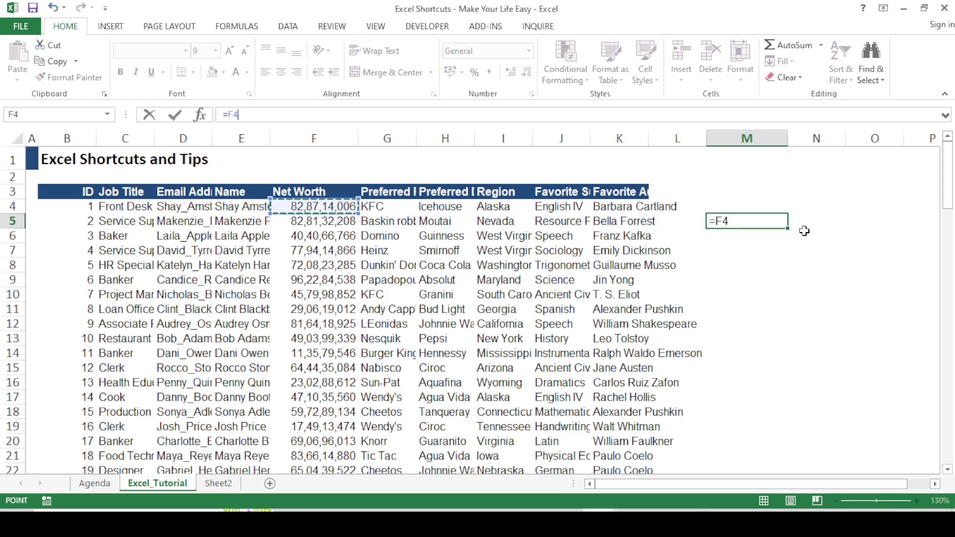
{"action": "type", "text": "+"}
{"action": "key", "text": "Left"}
{"action": "key", "text": "Left"}
{"action": "key", "text": "Left"}
{"action": "key", "text": "Left"}
{"action": "key", "text": "Left"}
{"action": "key", "text": "Left"}
{"action": "key", "text": "Left"}
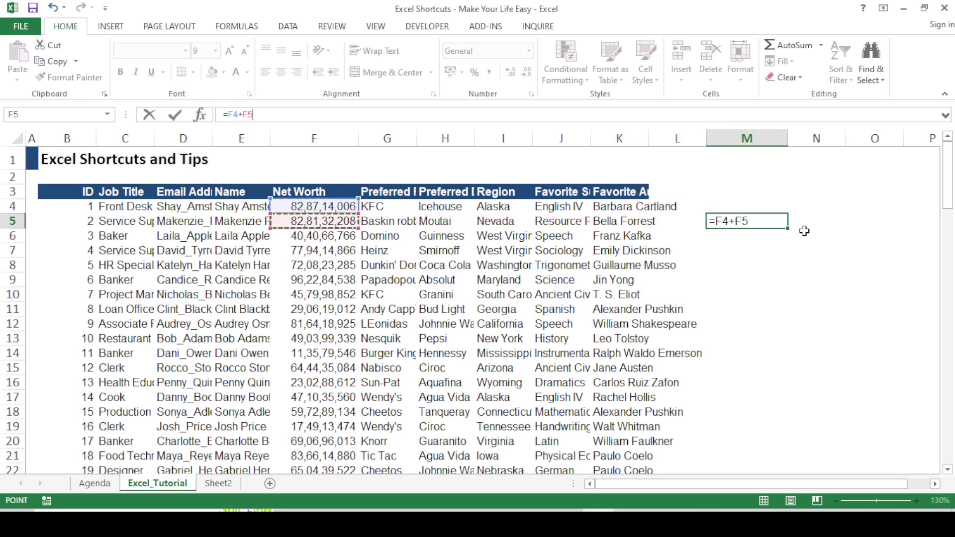
{"action": "key", "text": "Return"}
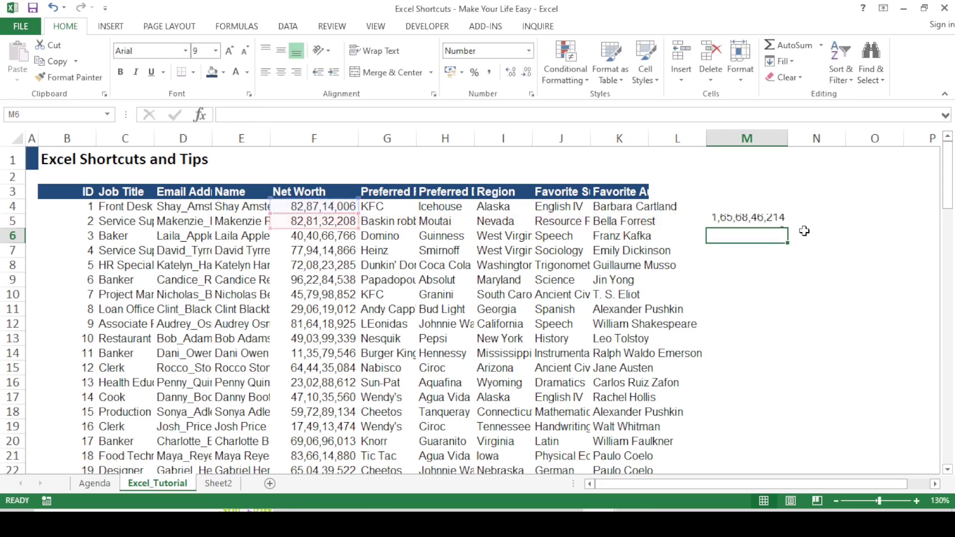
{"action": "key", "text": "Up"}
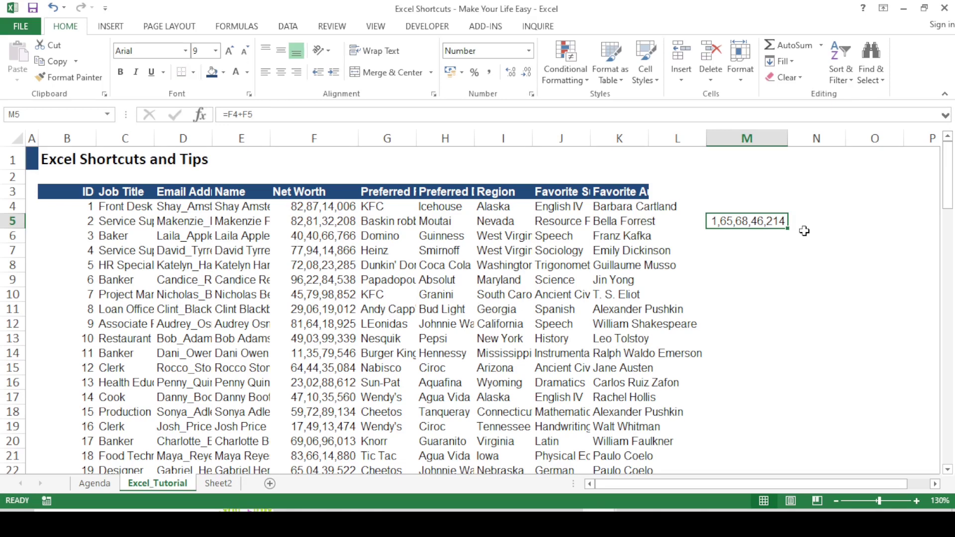
Display formulas instead of results across all cells of the worksheet
{"action": "key", "text": "Right"}
{"action": "key", "text": "Up"}
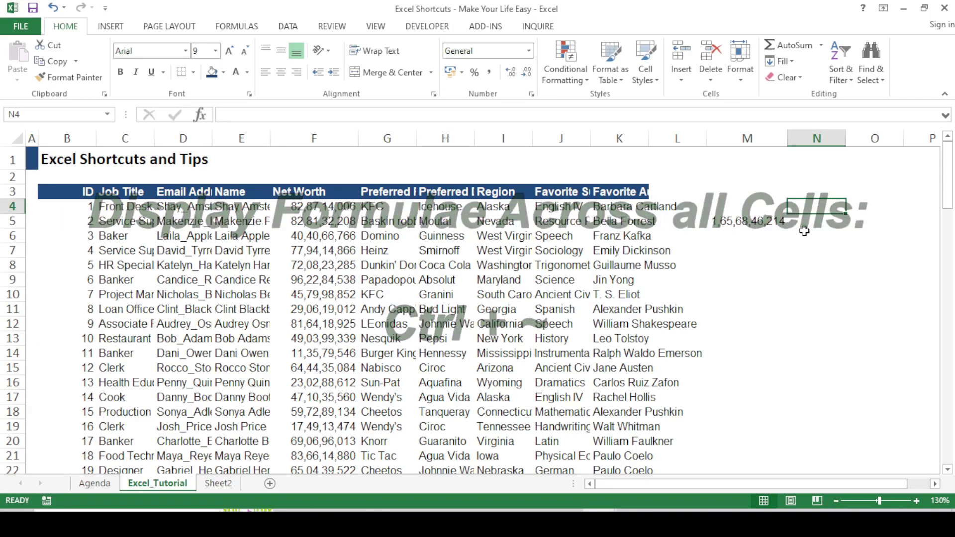
{"action": "key", "text": "ctrl+grave"}
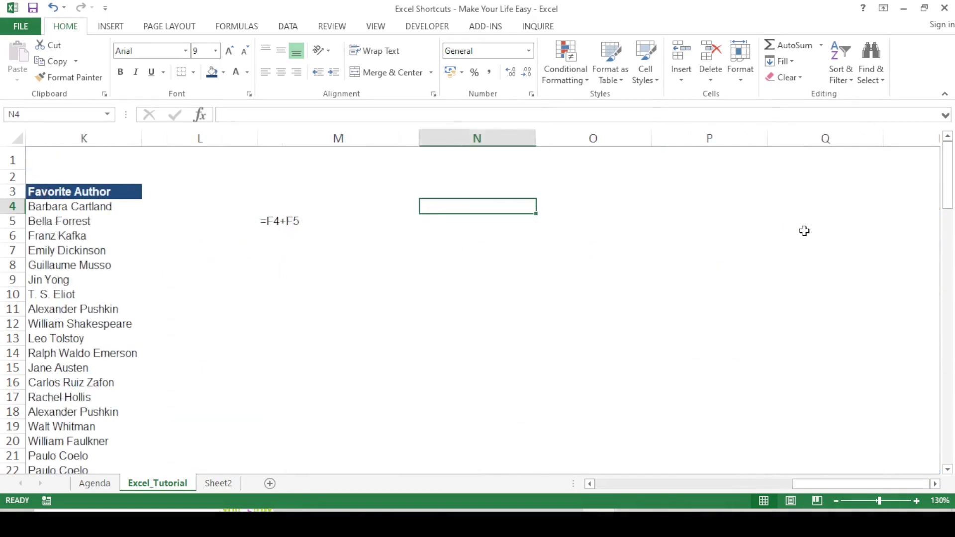
Examine the formula in cell M5 and the net worth cells it references in the formula view
{"action": "key", "text": "Left"}
{"action": "key", "text": "Left"}
{"action": "key", "text": "Left"}
{"action": "key", "text": "Right"}
{"action": "key", "text": "Down"}
{"action": "key", "text": "Right"}
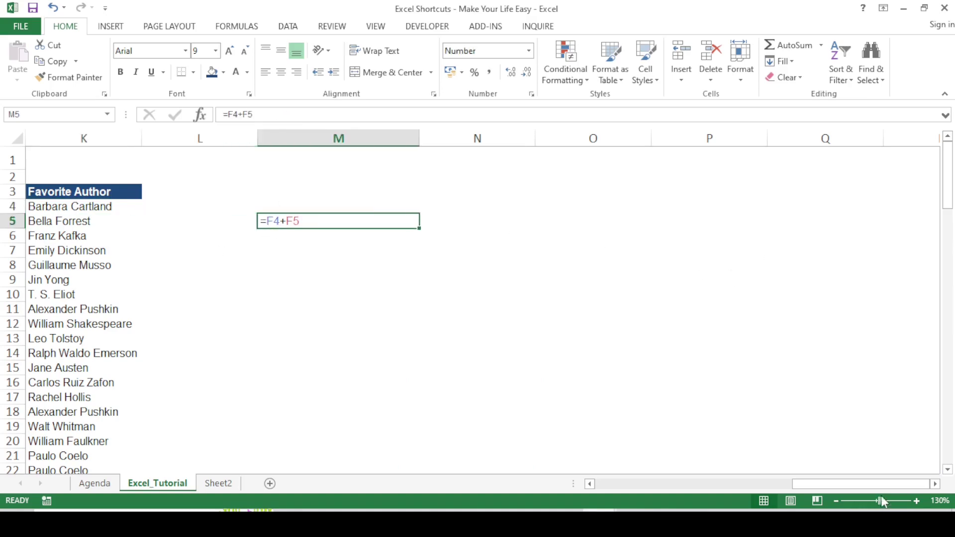
{"action": "left_click_drag", "start_coordinate": [865, 483], "coordinate": [649, 431]}
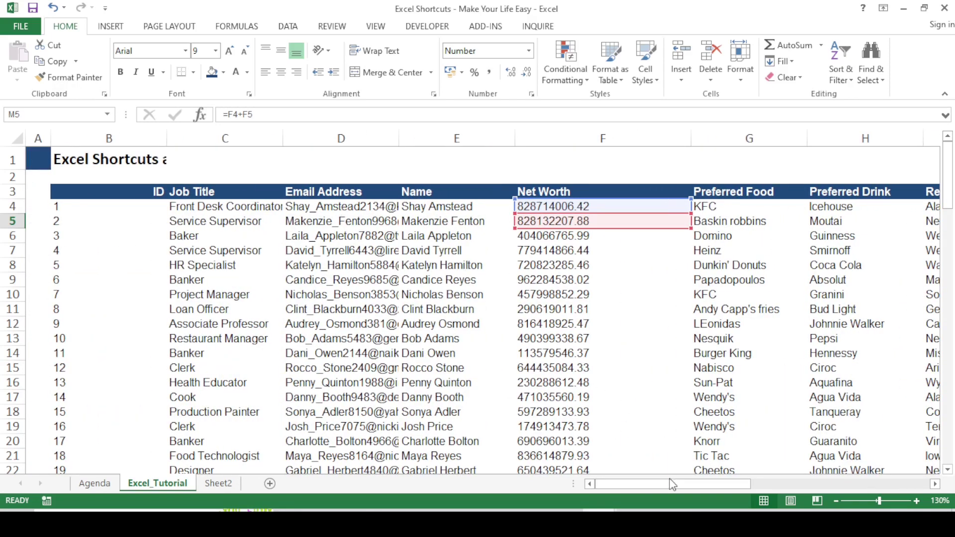
{"action": "left_click_drag", "start_coordinate": [672, 485], "coordinate": [805, 480]}
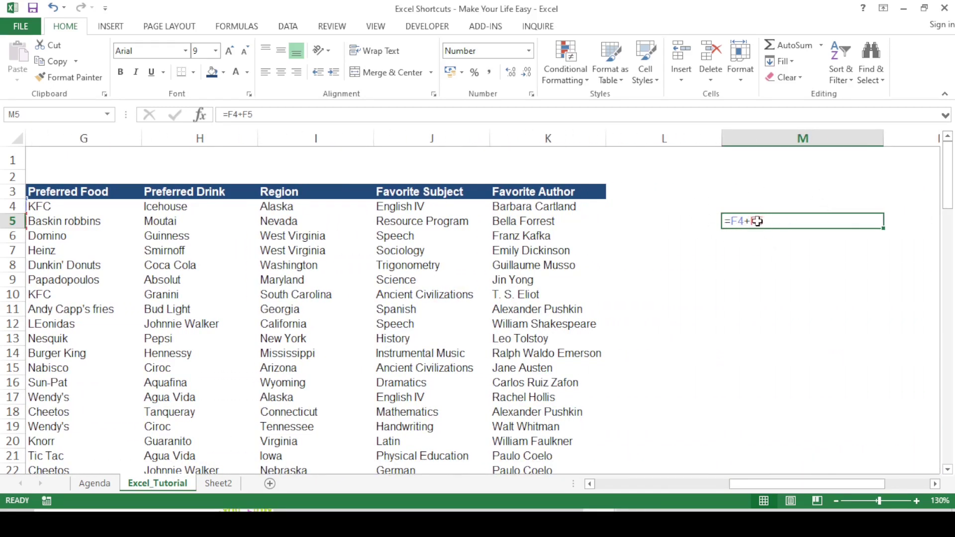
{"action": "left_click_drag", "start_coordinate": [794, 488], "coordinate": [703, 474]}
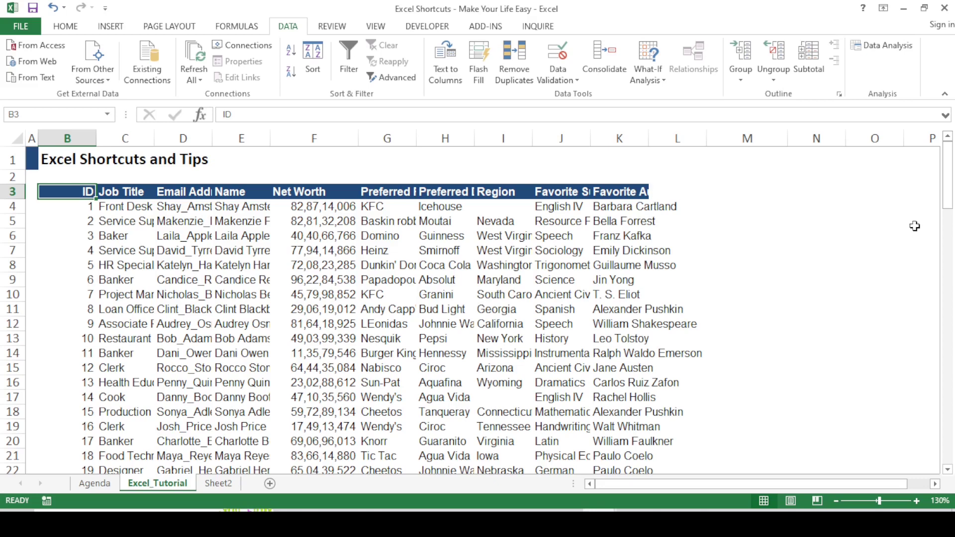
Enter Alaska in cell M6 and copy that cell
{"action": "scroll", "coordinate": [914, 227], "scroll_direction": "down", "scroll_amount": 1}
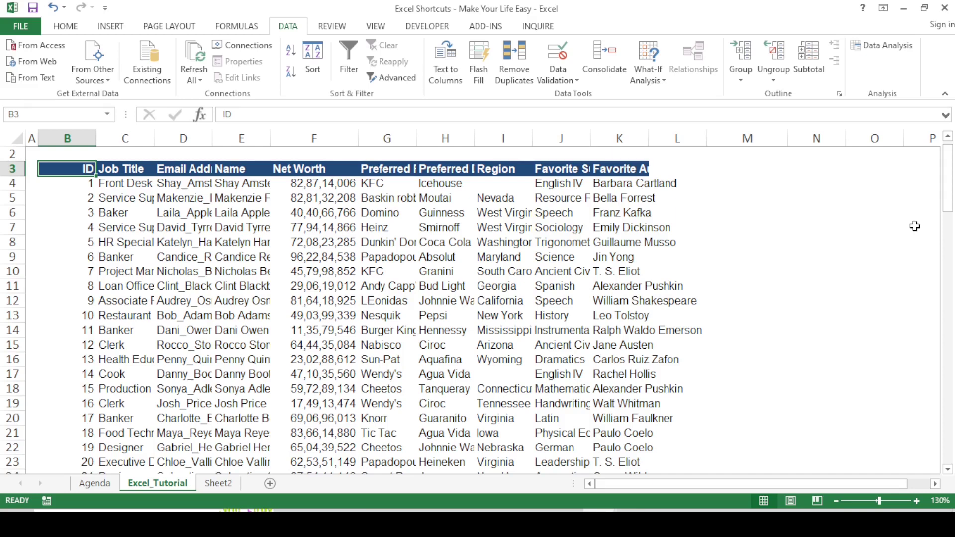
{"action": "scroll", "coordinate": [914, 227], "scroll_direction": "up", "scroll_amount": 1}
{"action": "left_click", "coordinate": [746, 235]}
{"action": "type", "text": "A"}
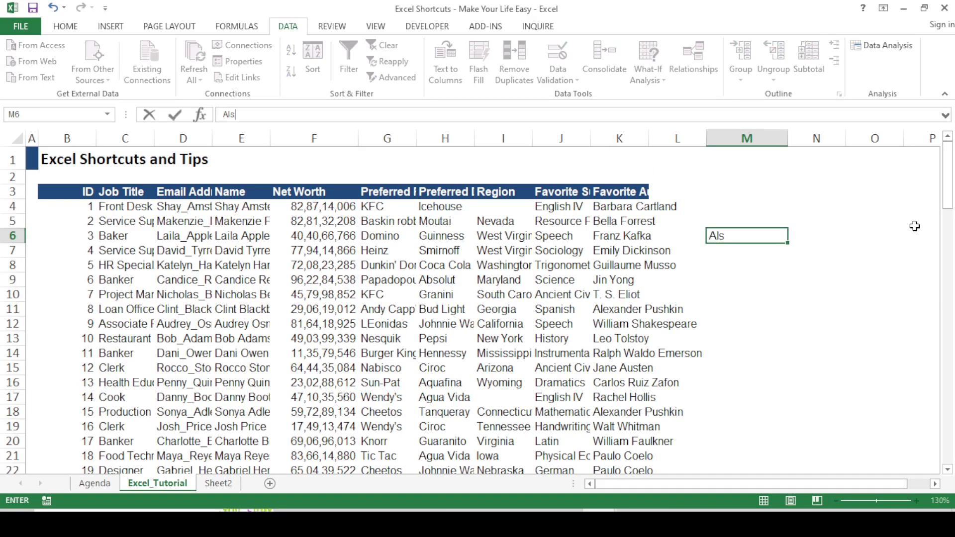
{"action": "type", "text": "laska"}
{"action": "key", "text": "Return"}
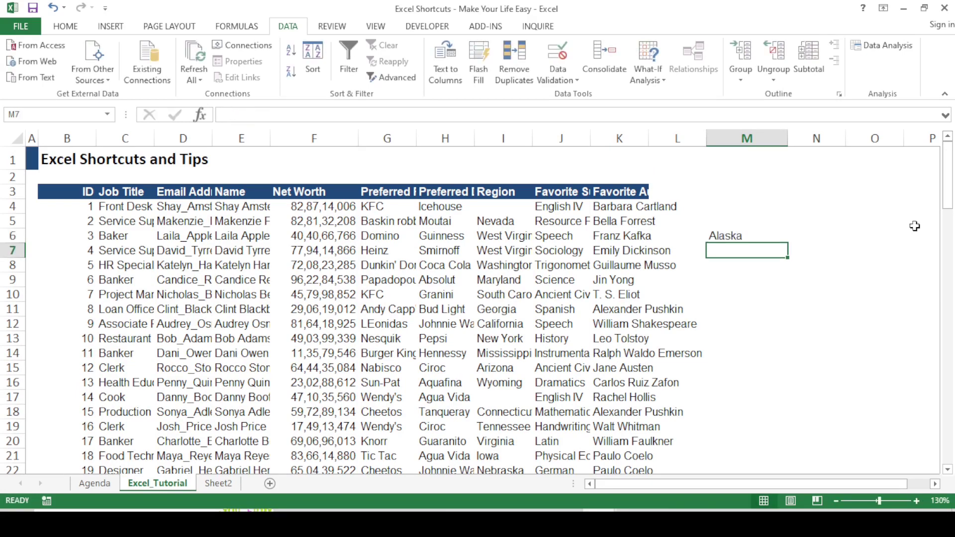
{"action": "key", "text": "Up"}
{"action": "key", "text": "ctrl+c"}
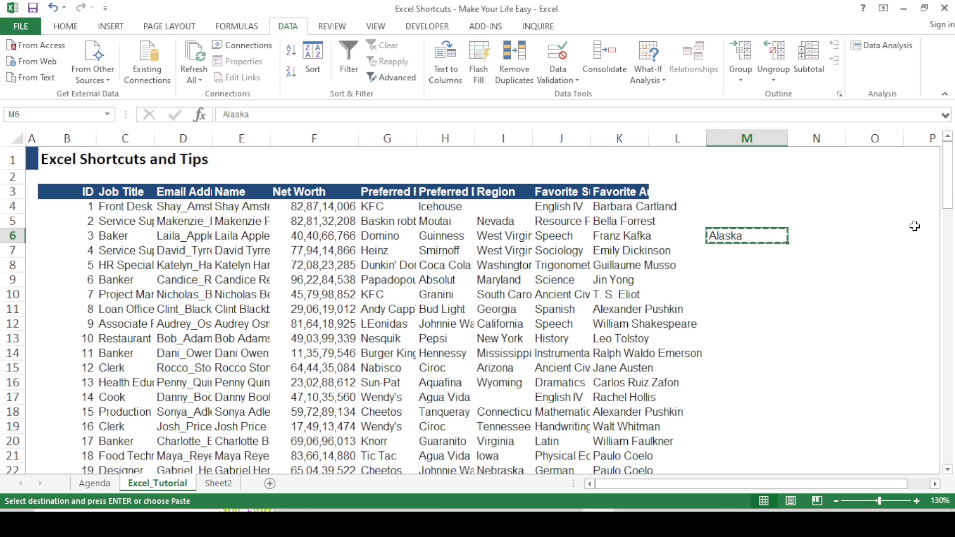
Select the entire data table from the ID header in B3 through cell K103
{"action": "key", "text": "Left"}
{"action": "key", "text": "Left"}
{"action": "key", "text": "Left"}
{"action": "key", "text": "Left"}
{"action": "key", "text": "Left"}
{"action": "key", "text": "Left"}
{"action": "key", "text": "Left"}
{"action": "key", "text": "Left"}
{"action": "key", "text": "Left"}
{"action": "key", "text": "Left"}
{"action": "key", "text": "Up"}
{"action": "key", "text": "Up"}
{"action": "key", "text": "Left"}
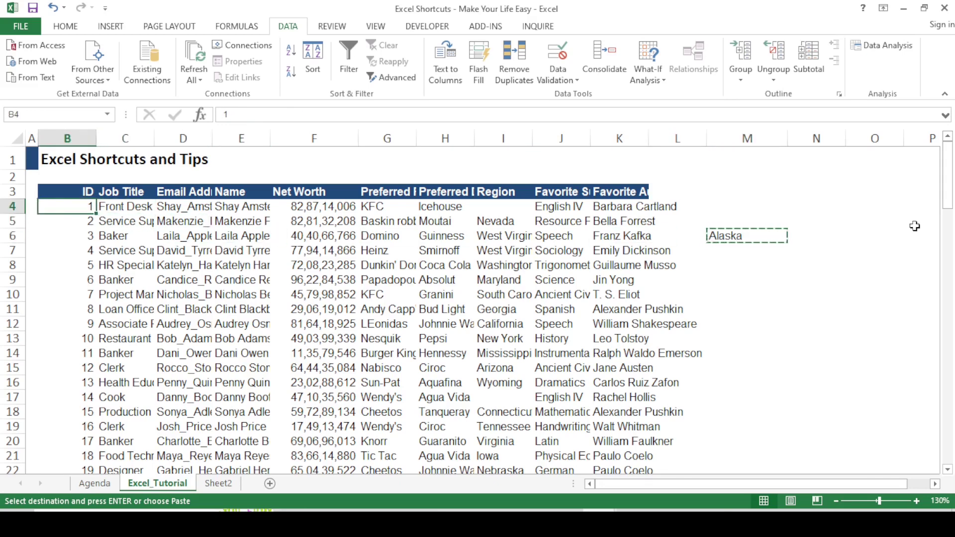
{"action": "key", "text": "Up"}
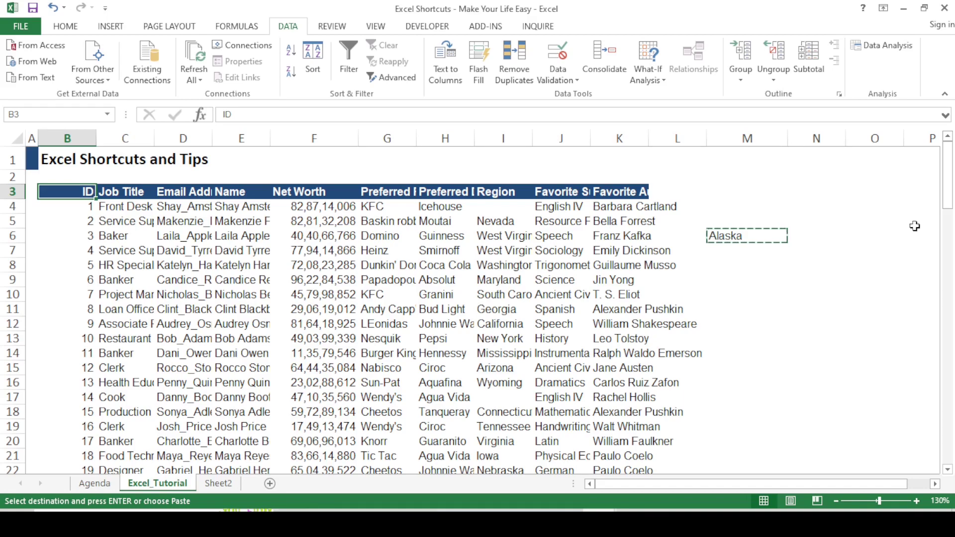
{"action": "key", "text": "ctrl+shift+Down"}
{"action": "key", "text": "ctrl+shift+Right"}
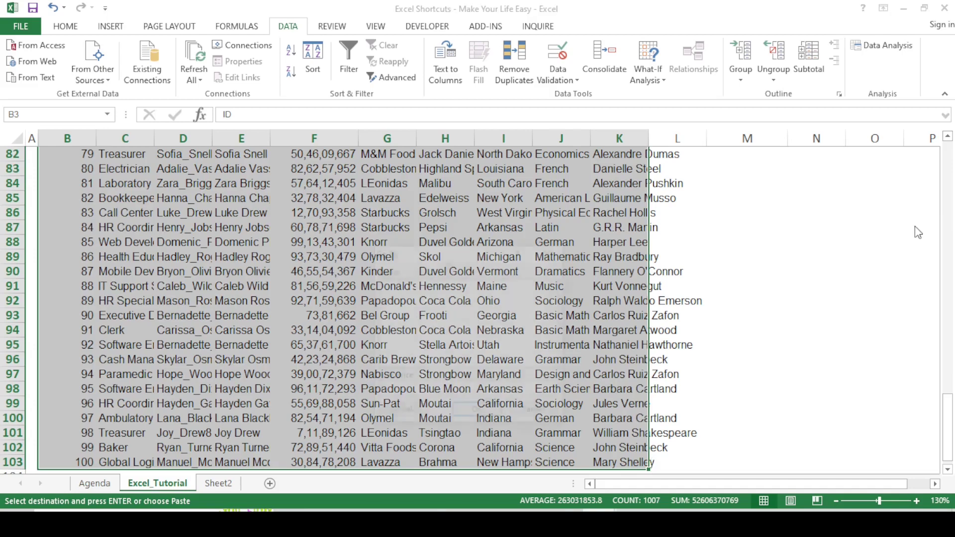
Select only the blank cells within the selected table using Go To Special
{"action": "key", "text": "ctrl+g"}
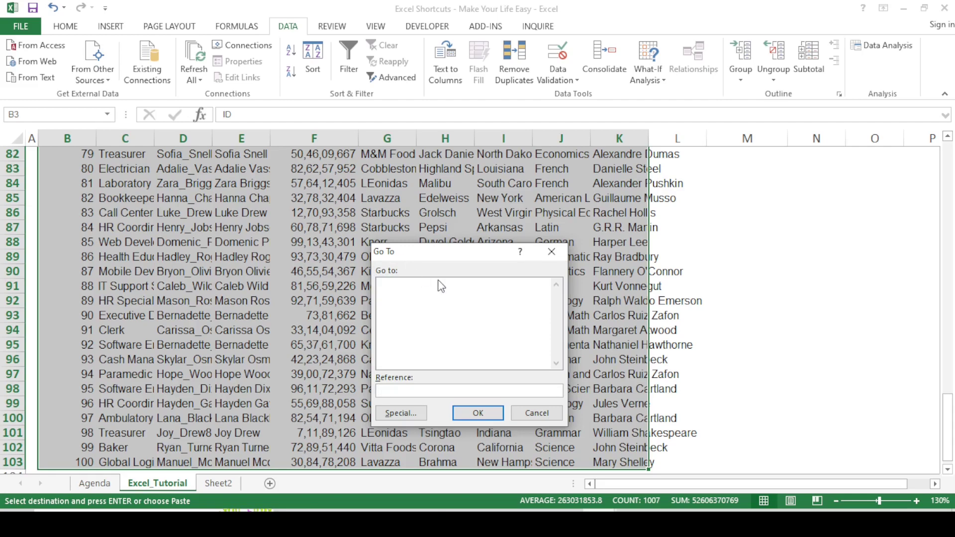
{"action": "left_click", "coordinate": [411, 418]}
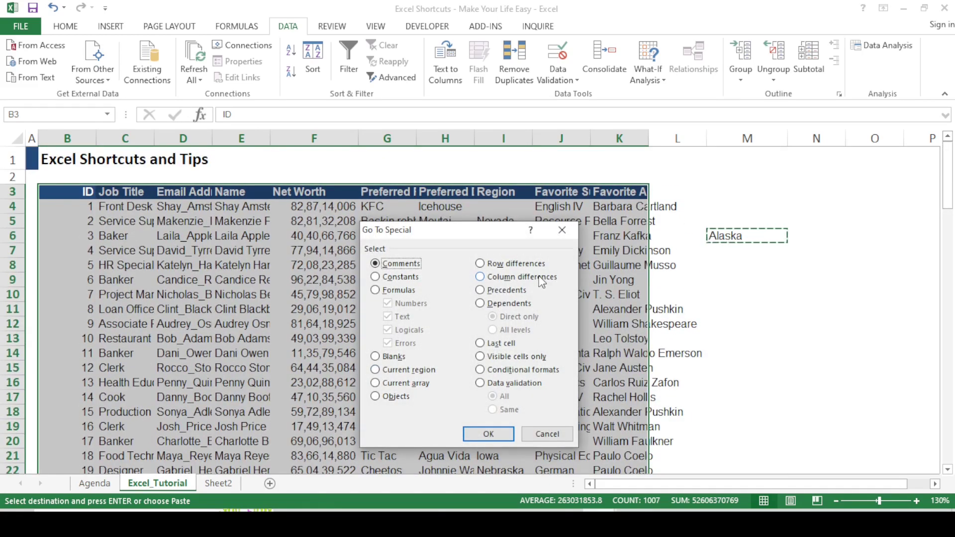
{"action": "left_click", "coordinate": [375, 357]}
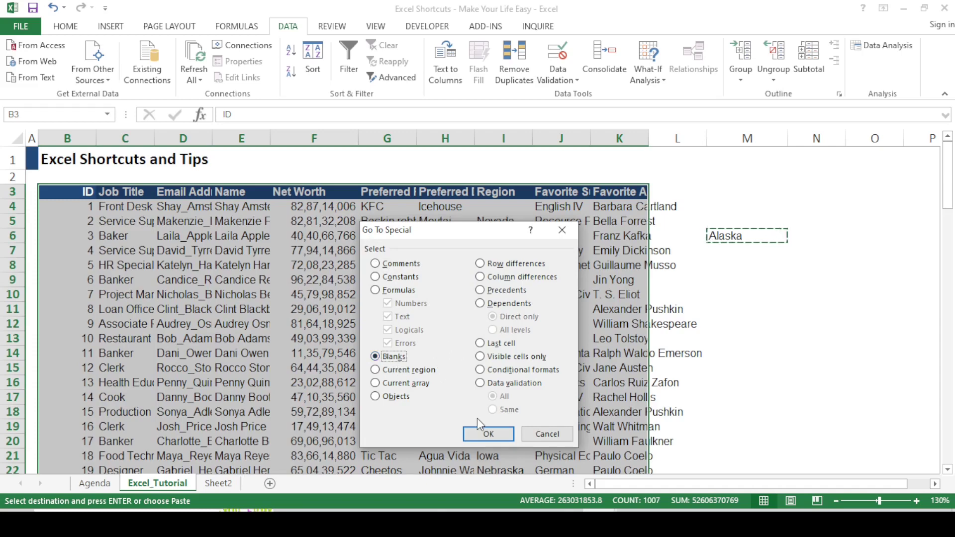
{"action": "left_click", "coordinate": [485, 433]}
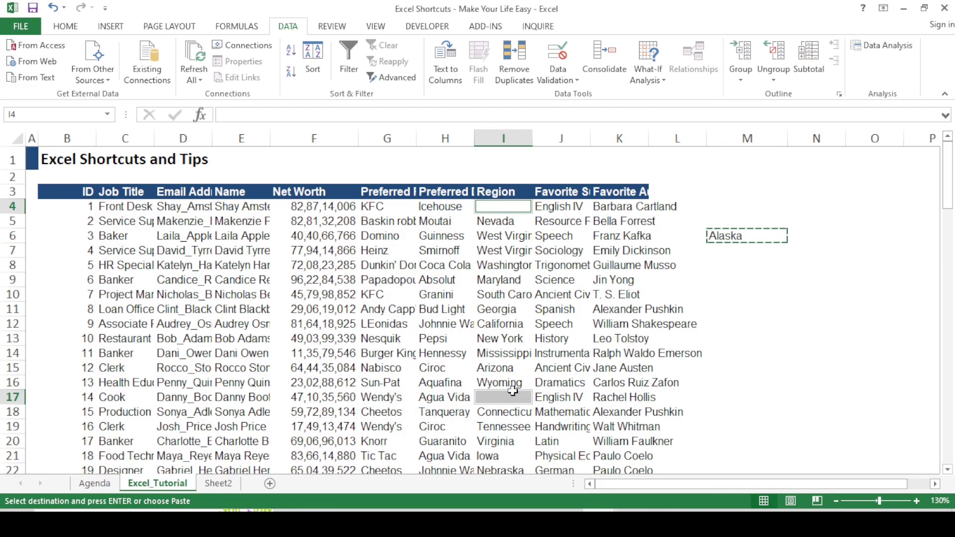
{"action": "scroll", "coordinate": [540, 370], "scroll_direction": "down", "scroll_amount": 7}
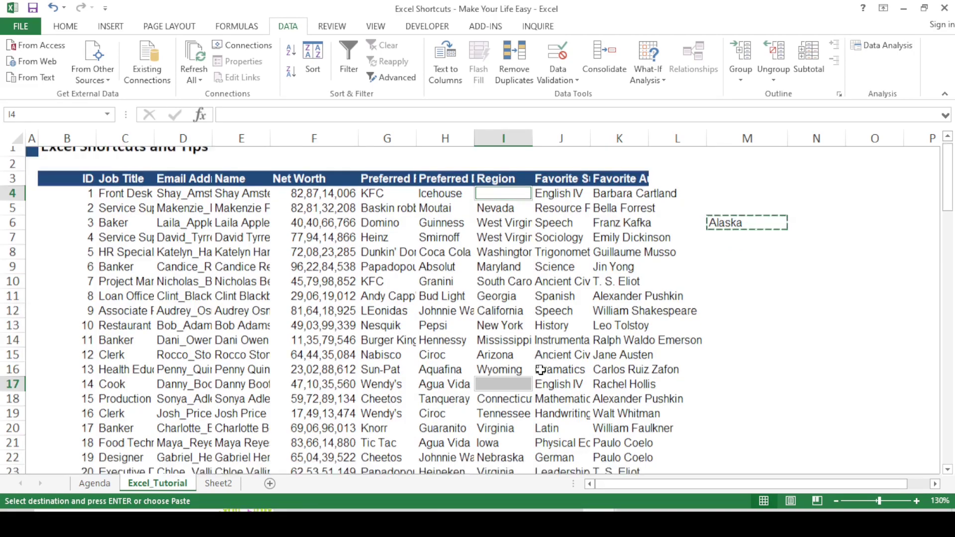
{"action": "scroll", "coordinate": [540, 370], "scroll_direction": "down", "scroll_amount": 8}
{"action": "key", "text": "ctrl+BackSpace"}
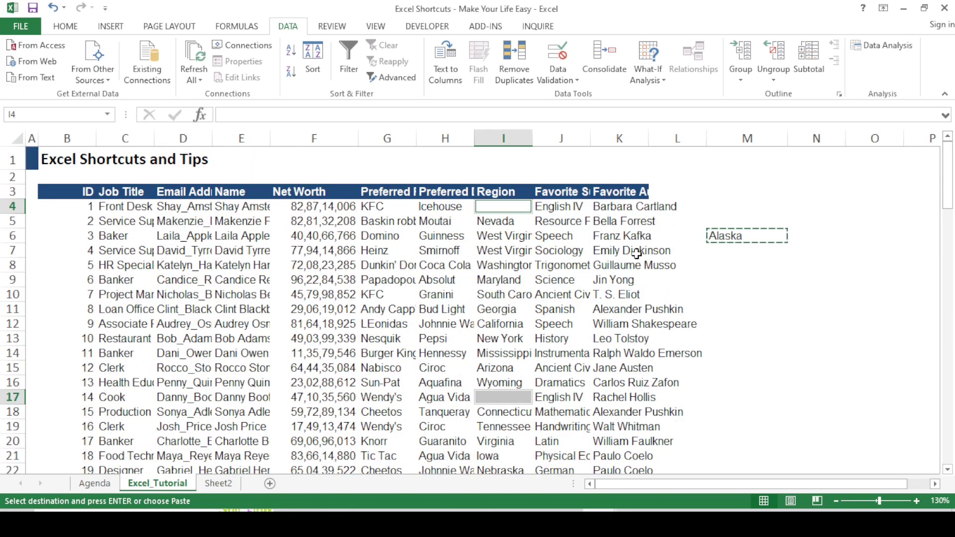
Paste the copied Alaska entry into all selected blank Region cells, check the filled cells and end copy mode
{"action": "key", "text": "ctrl+v"}
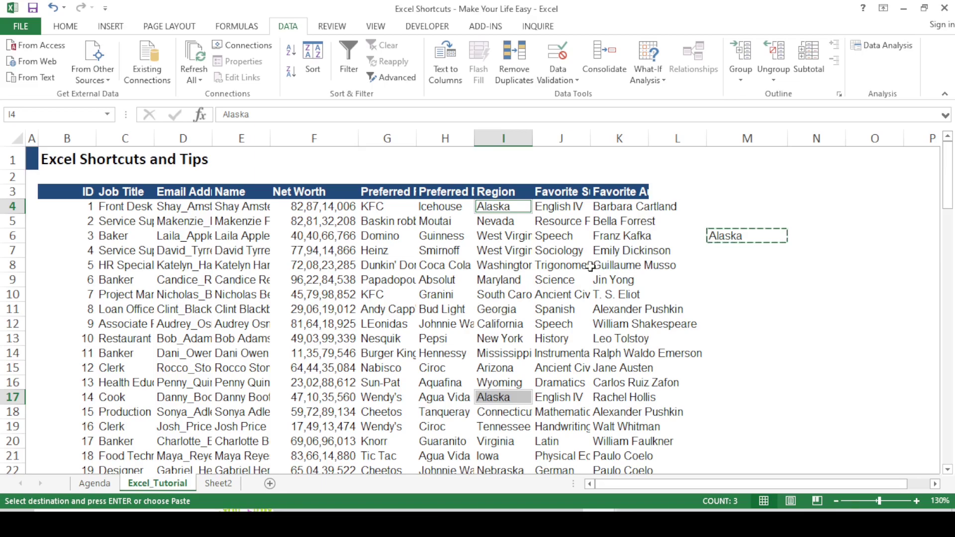
{"action": "scroll", "coordinate": [532, 291], "scroll_direction": "down", "scroll_amount": 14}
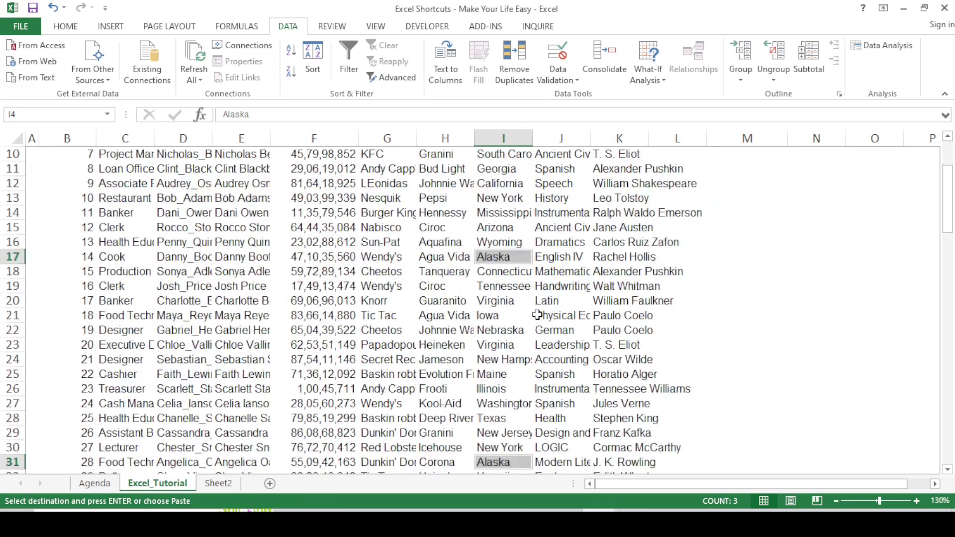
{"action": "scroll", "coordinate": [523, 287], "scroll_direction": "down", "scroll_amount": 7}
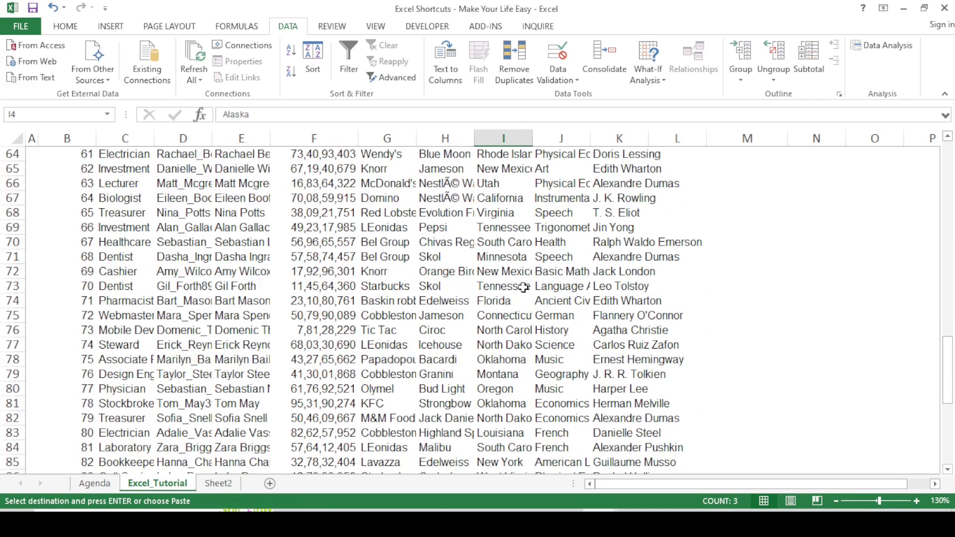
{"action": "scroll", "coordinate": [524, 287], "scroll_direction": "up", "scroll_amount": 20}
{"action": "scroll", "coordinate": [523, 288], "scroll_direction": "up", "scroll_amount": 1}
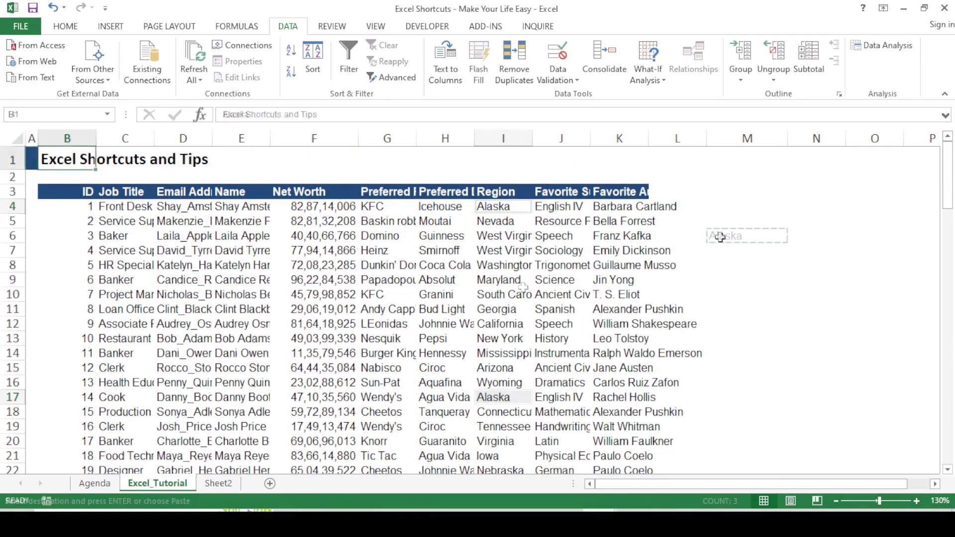
{"action": "key", "text": "Escape"}
{"action": "key", "text": "Right"}
{"action": "key", "text": "Right"}
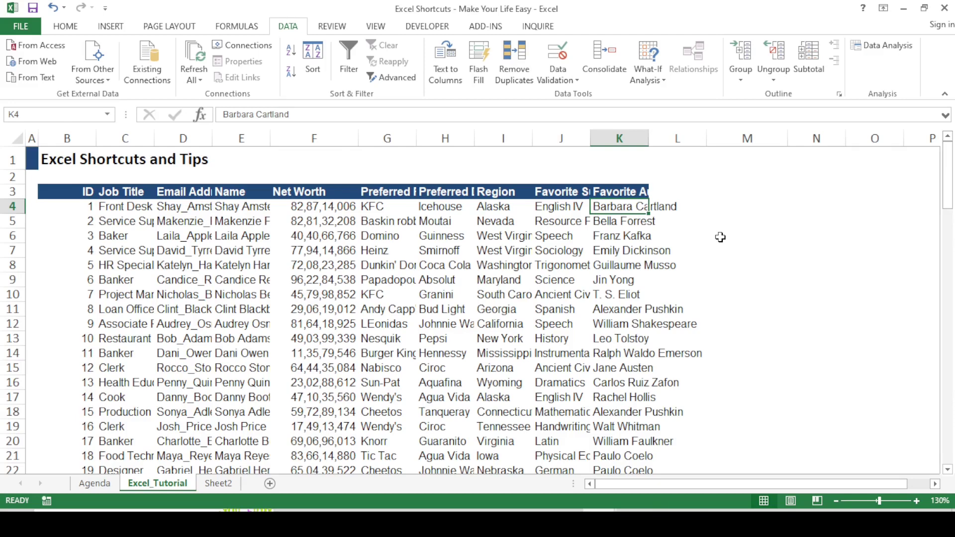
Enter the formula =F4/10^6 in cell M4 to express the first net worth in millions
{"action": "key", "text": "Right"}
{"action": "key", "text": "Right"}
{"action": "type", "text": "="}
{"action": "key", "text": "Left"}
{"action": "key", "text": "Left"}
{"action": "key", "text": "Left"}
{"action": "key", "text": "Left"}
{"action": "key", "text": "Left"}
{"action": "key", "text": "Left"}
{"action": "key", "text": "Left"}
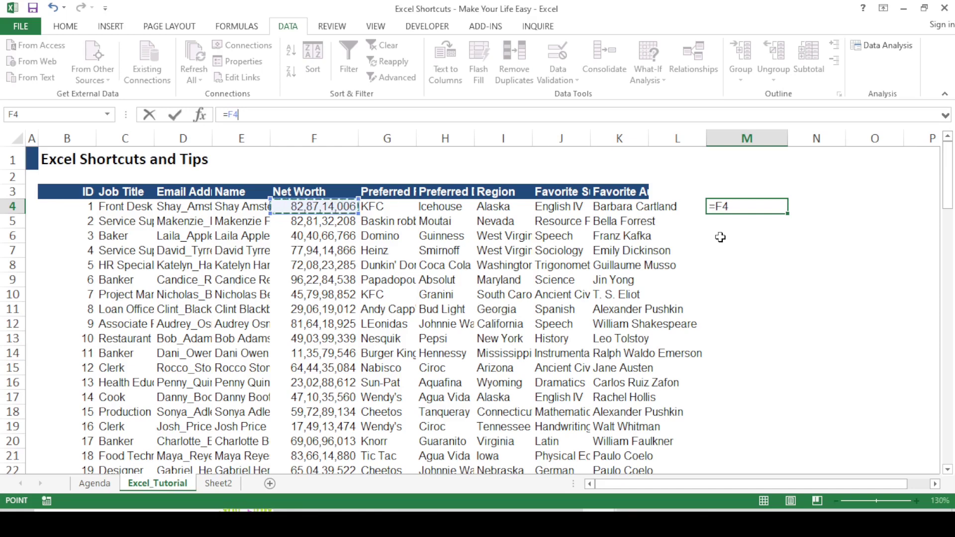
{"action": "type", "text": "/10^"}
{"action": "type", "text": "6"}
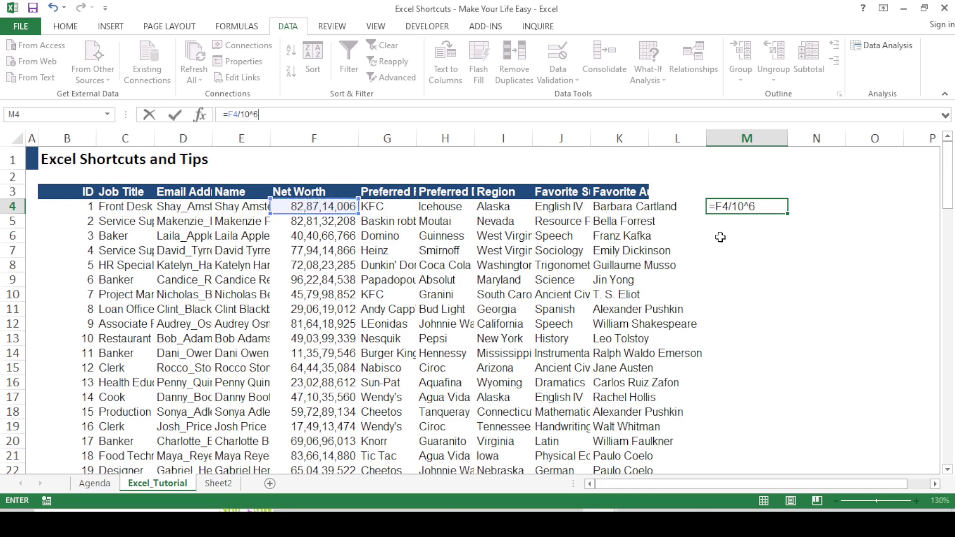
{"action": "key", "text": "ctrl+Return"}
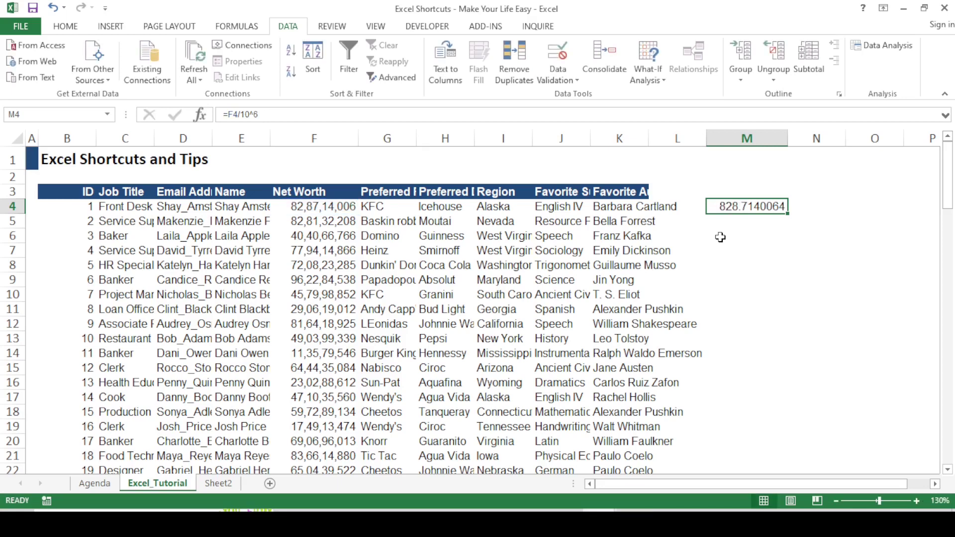
Format cell M4 as a Number with a thousands separator and no decimal places
{"action": "key", "text": "ctrl+shift+1"}
{"action": "key", "text": "alt+h"}
{"action": "key", "text": "9"}
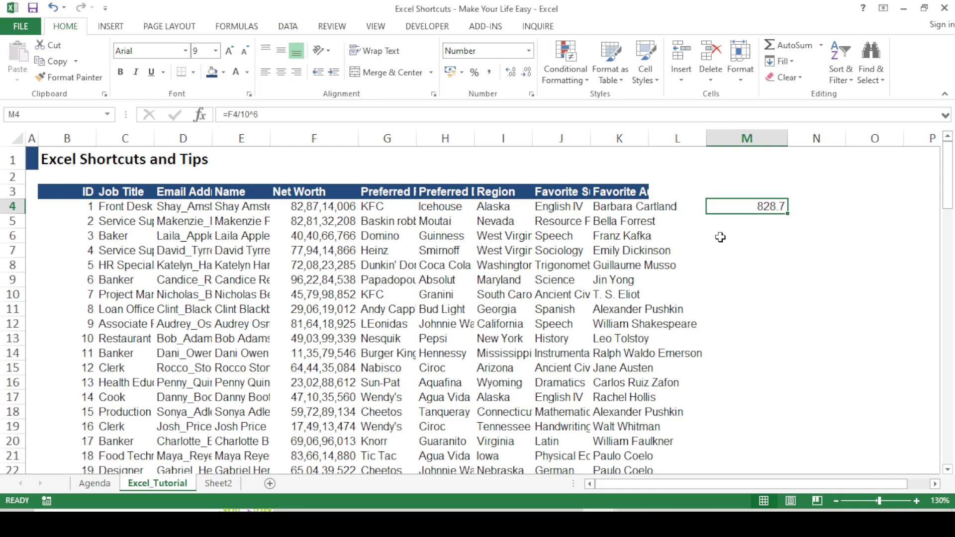
{"action": "key", "text": "alt+h"}
{"action": "key", "text": "9"}
Copy cell M4 and paste only its formula into M5 through M103, down to the last data row
{"action": "key", "text": "ctrl+c"}
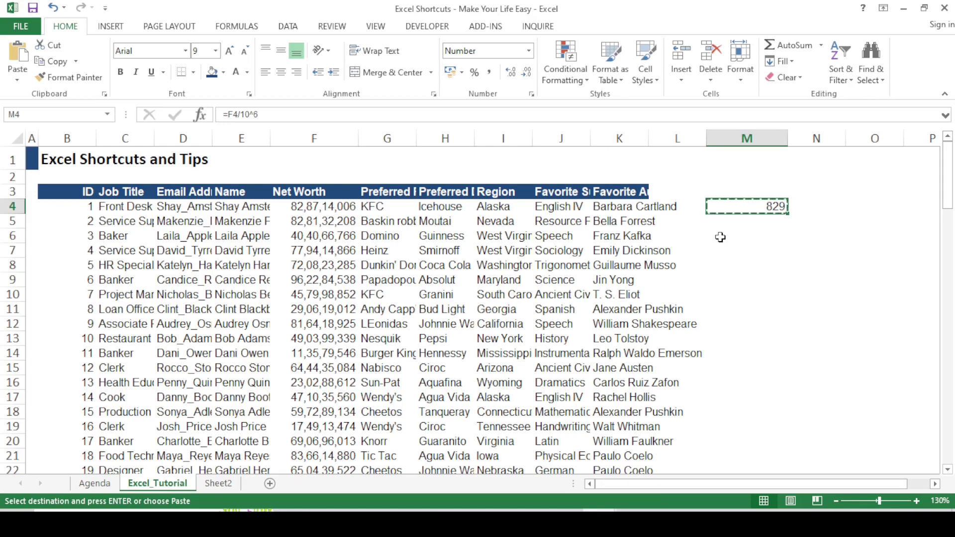
{"action": "key", "text": "Down"}
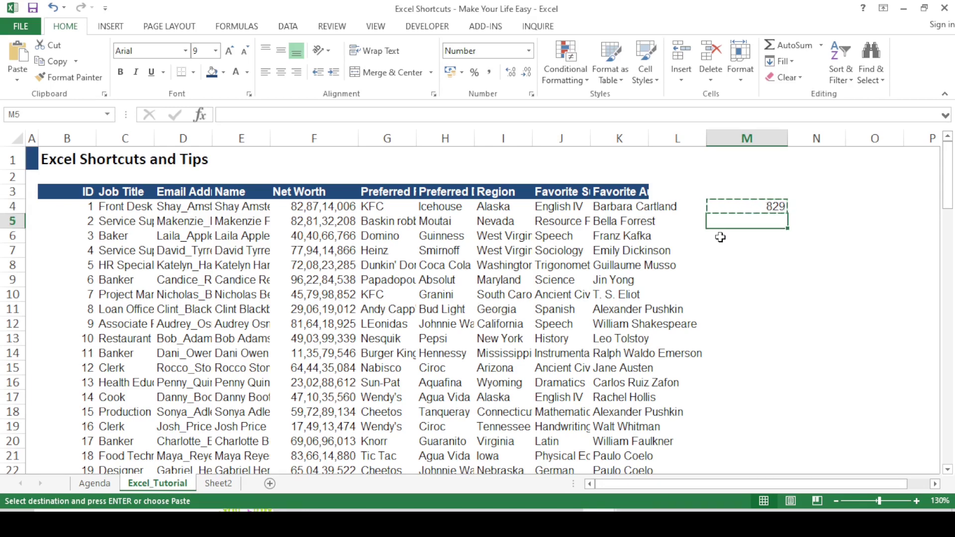
{"action": "key", "text": "Left"}
{"action": "key", "text": "Left"}
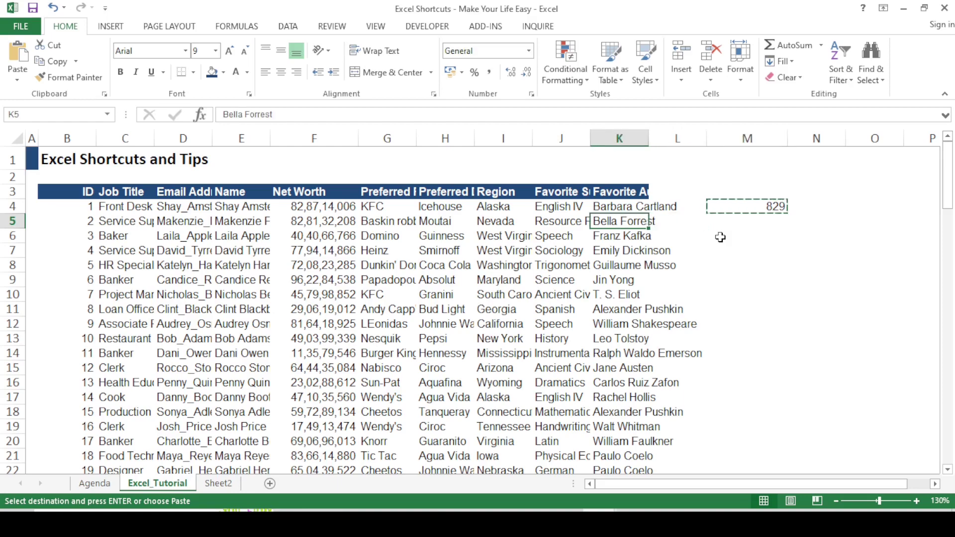
{"action": "key", "text": "ctrl+Down"}
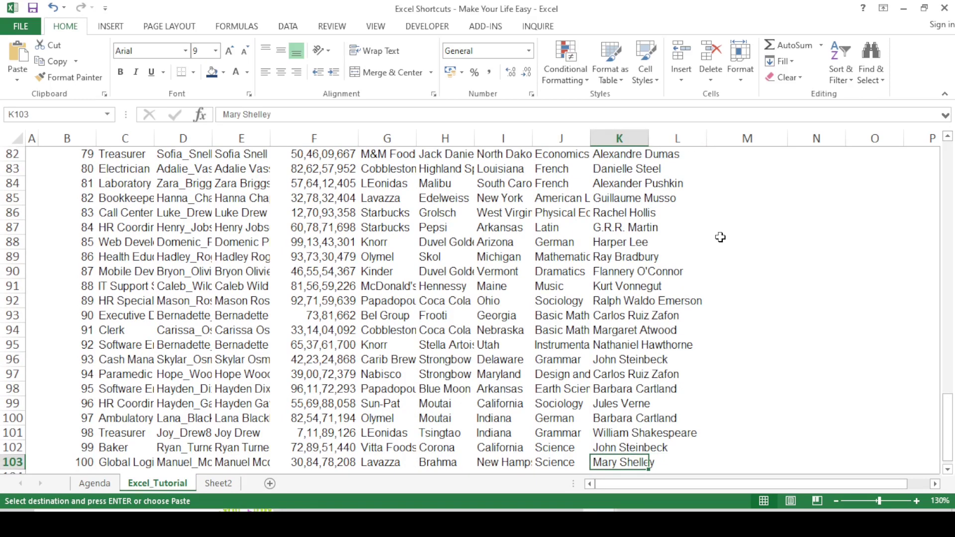
{"action": "key", "text": "Right"}
{"action": "key", "text": "Right"}
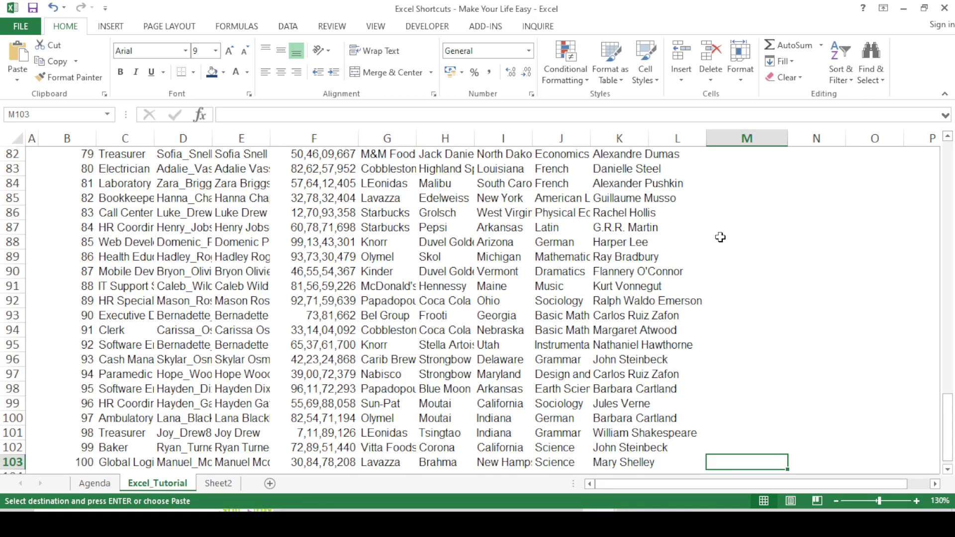
{"action": "key", "text": "ctrl+shift+Up"}
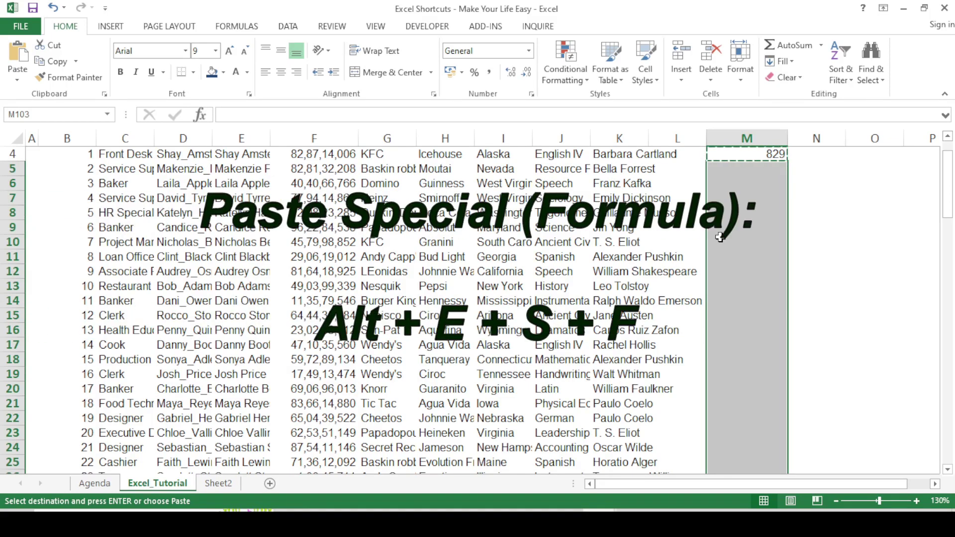
{"action": "key", "text": "alt+e"}
{"action": "key", "text": "s"}
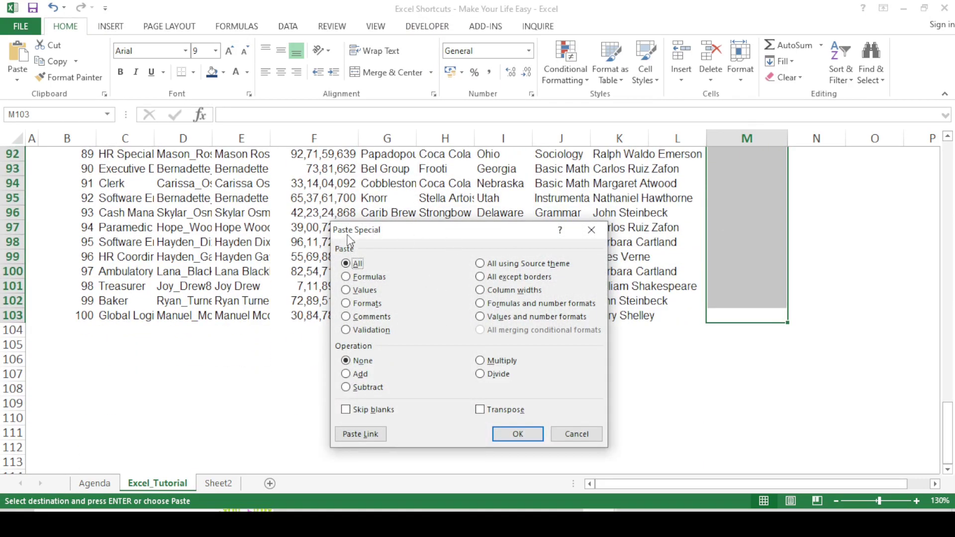
{"action": "key", "text": "f"}
{"action": "key", "text": "Return"}
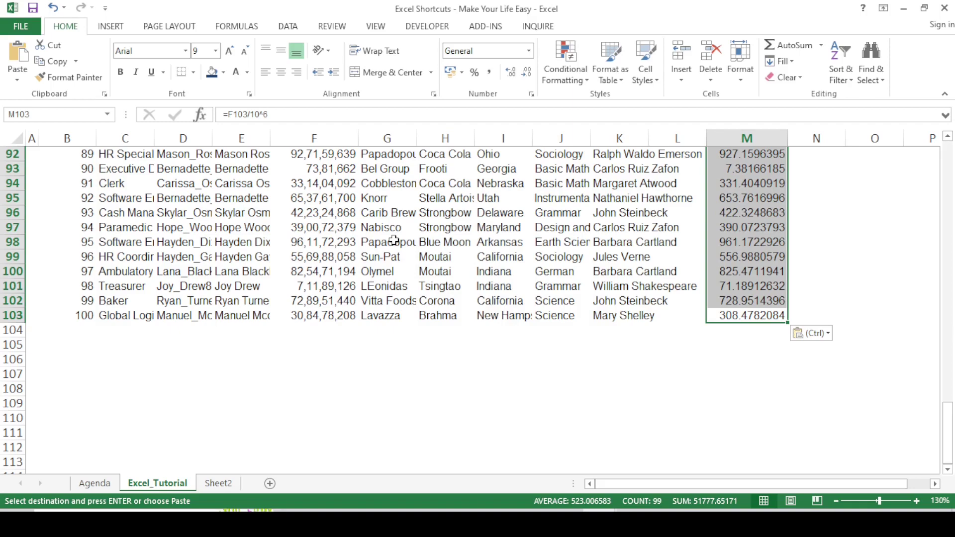
Examine the pasted formulas and their number formats at the start of column M, ending on M4
{"action": "key", "text": "ctrl+Up"}
{"action": "key", "text": "Down"}
{"action": "key", "text": "Down"}
{"action": "key", "text": "Down"}
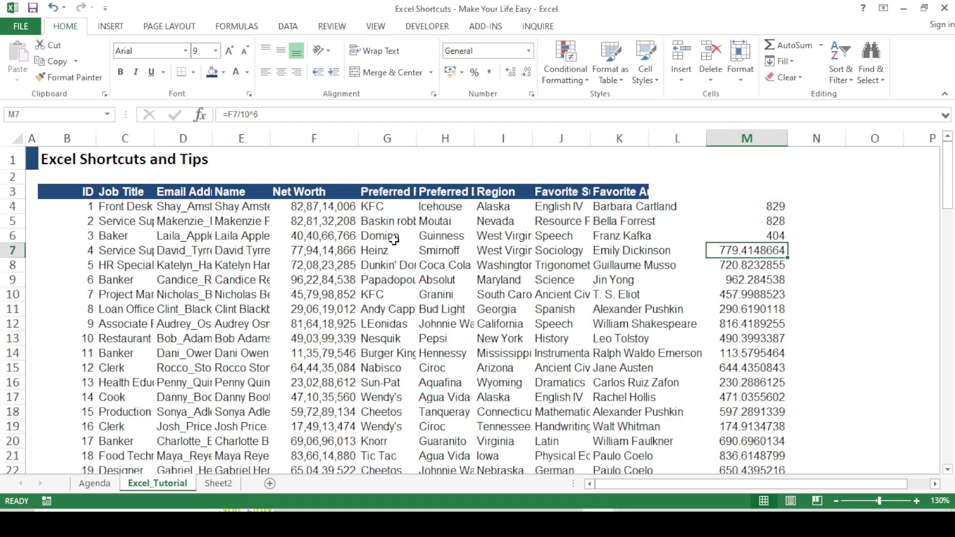
{"action": "key", "text": "Down"}
{"action": "key", "text": "Up"}
{"action": "key", "text": "Up"}
{"action": "key", "text": "Up"}
{"action": "key", "text": "Up"}
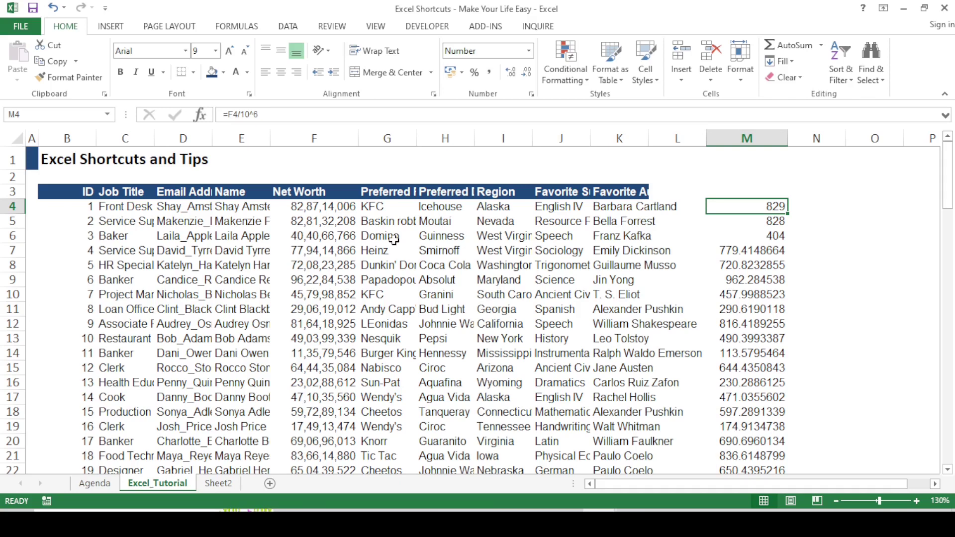
Copy cell M4, paste only its formats onto M5 through M103, and end copy mode
{"action": "key", "text": "ctrl+c"}
{"action": "key", "text": "Down"}
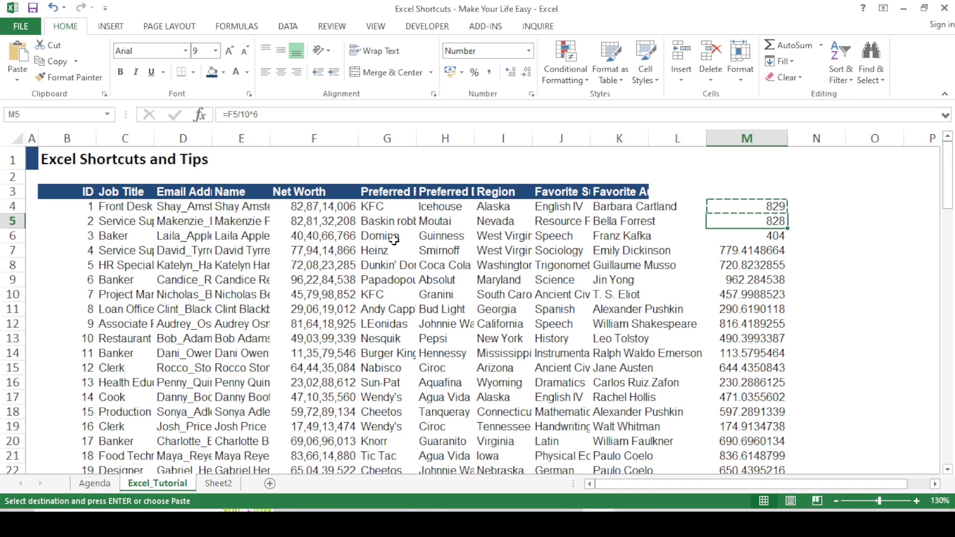
{"action": "key", "text": "ctrl+shift+Down"}
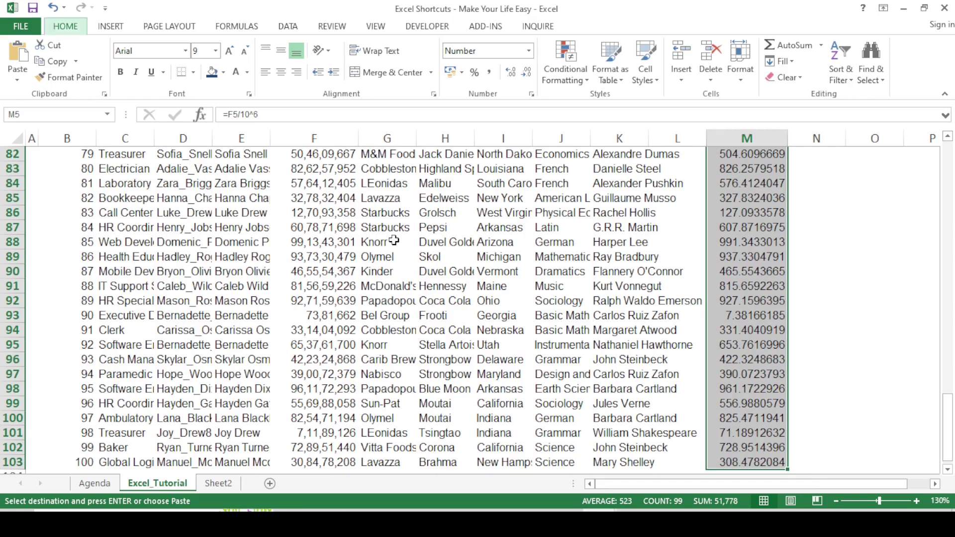
{"action": "key", "text": "ctrl+alt+v"}
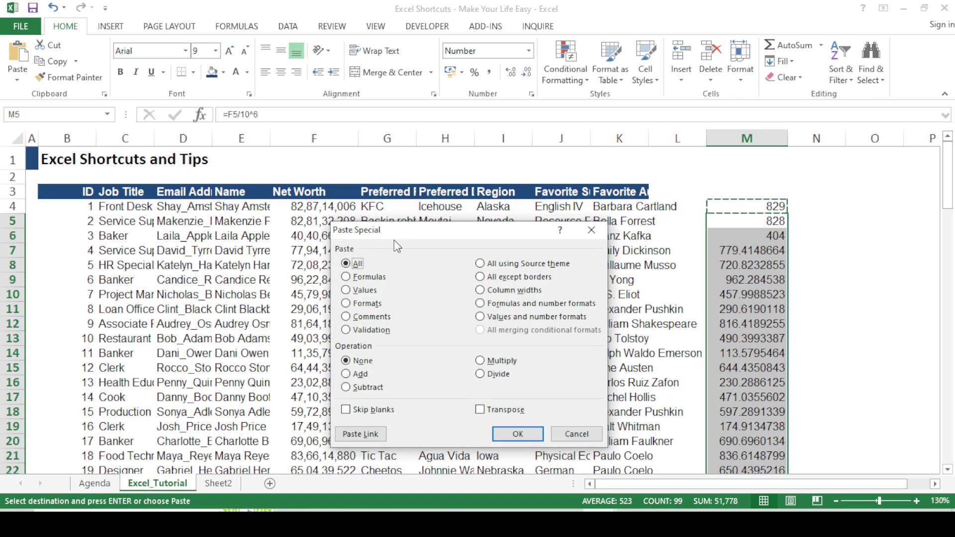
{"action": "key", "text": "t"}
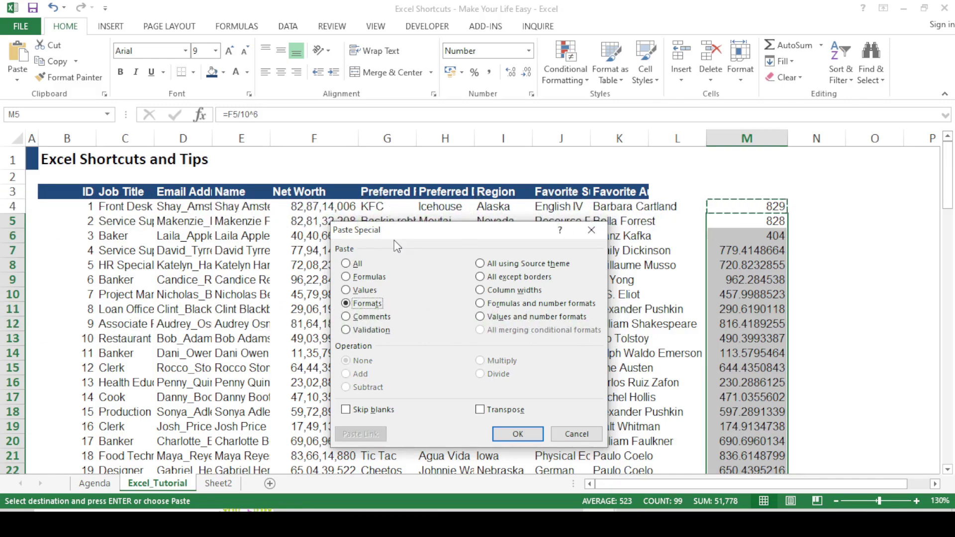
{"action": "key", "text": "Return"}
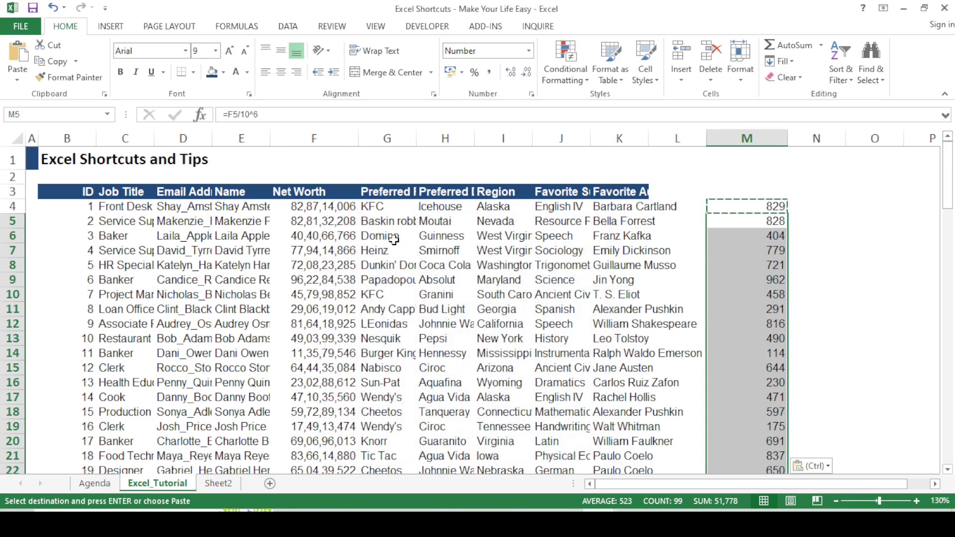
{"action": "key", "text": "Escape"}
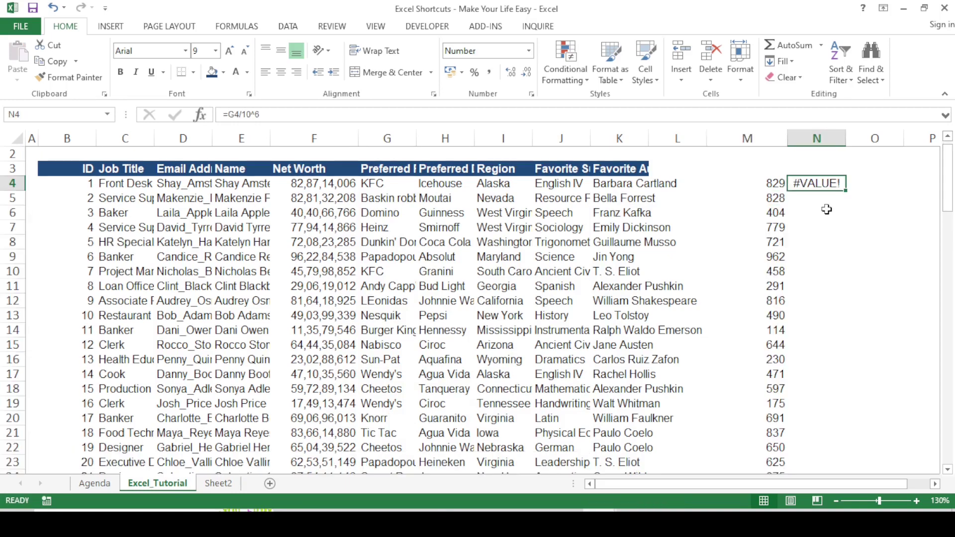
Copy cell M4, paste only its value into N4, and end copy mode
{"action": "key", "text": "Left"}
{"action": "key", "text": "ctrl+c"}
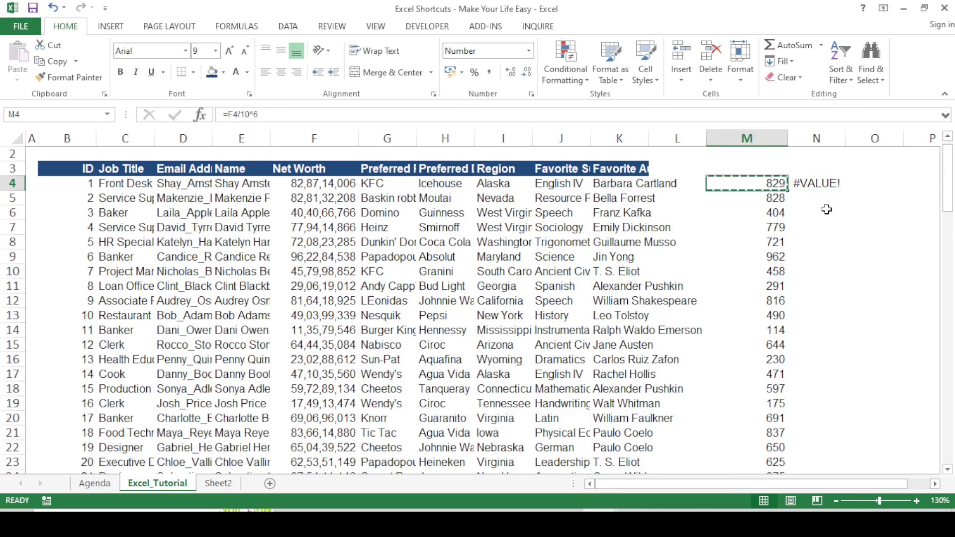
{"action": "key", "text": "Right"}
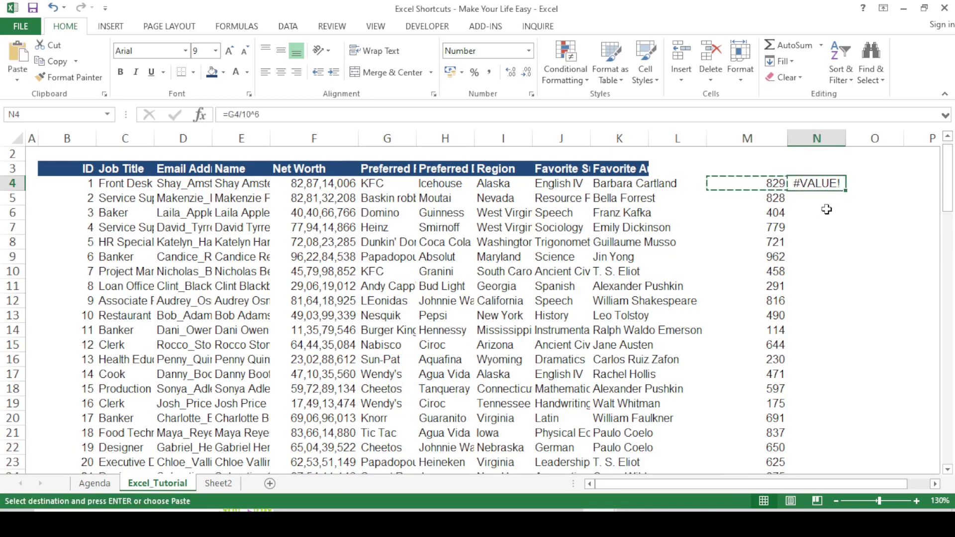
{"action": "key", "text": "alt+e"}
{"action": "key", "text": "s"}
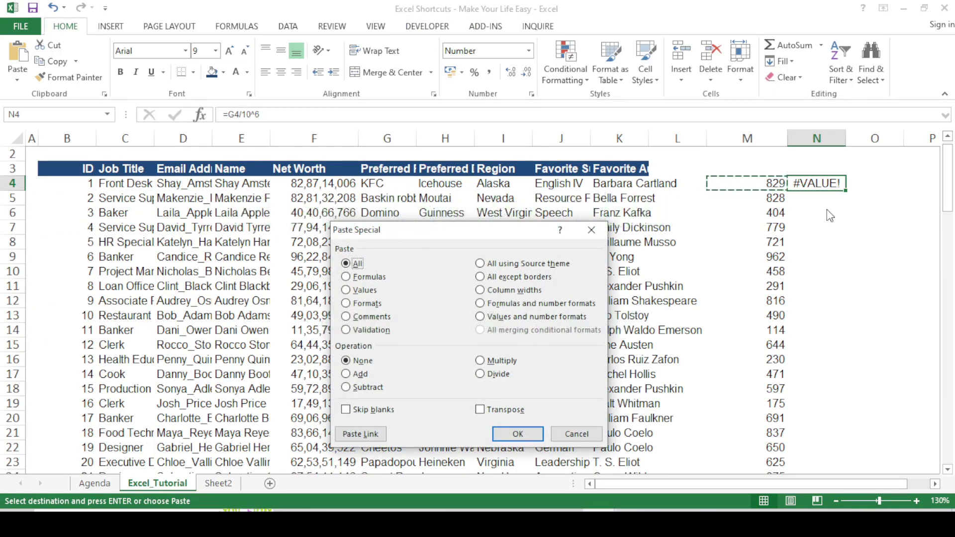
{"action": "key", "text": "v"}
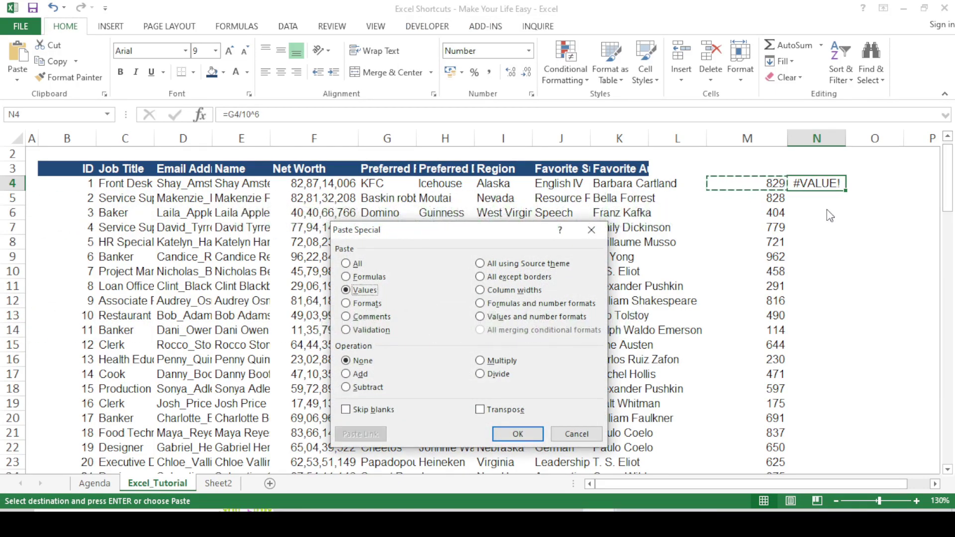
{"action": "key", "text": "Return"}
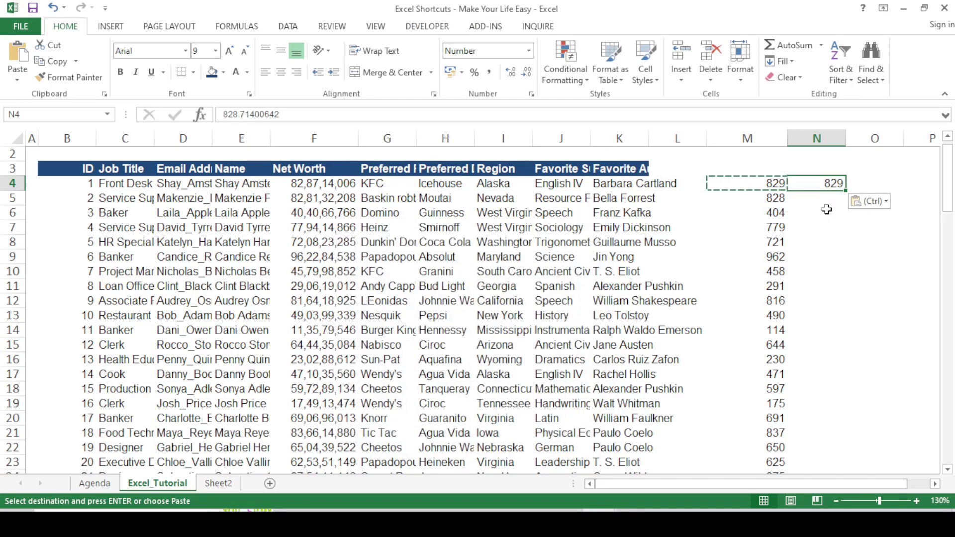
{"action": "key", "text": "Escape"}
Compare the underlying contents of M4 and N4 in edit mode, leaving both cells unmodified
{"action": "key", "text": "Left"}
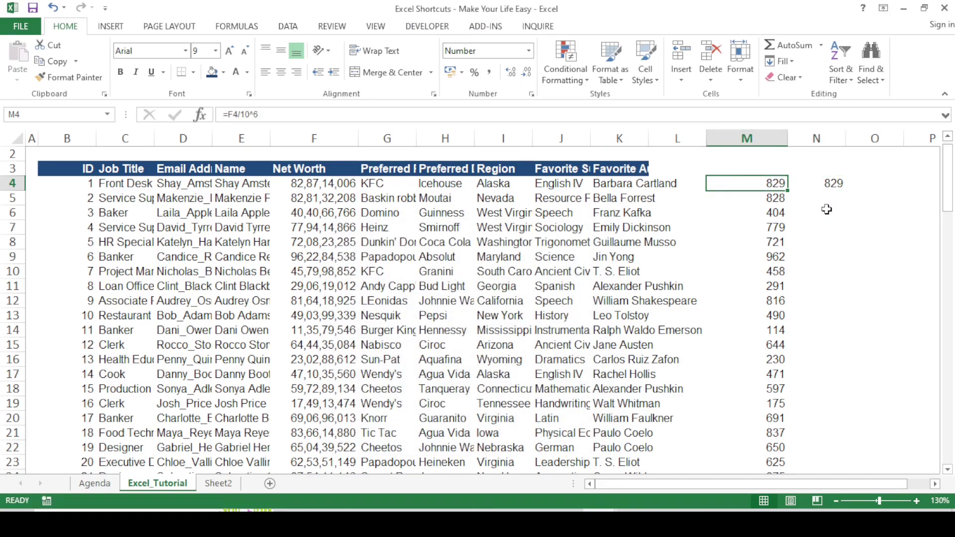
{"action": "key", "text": "F2"}
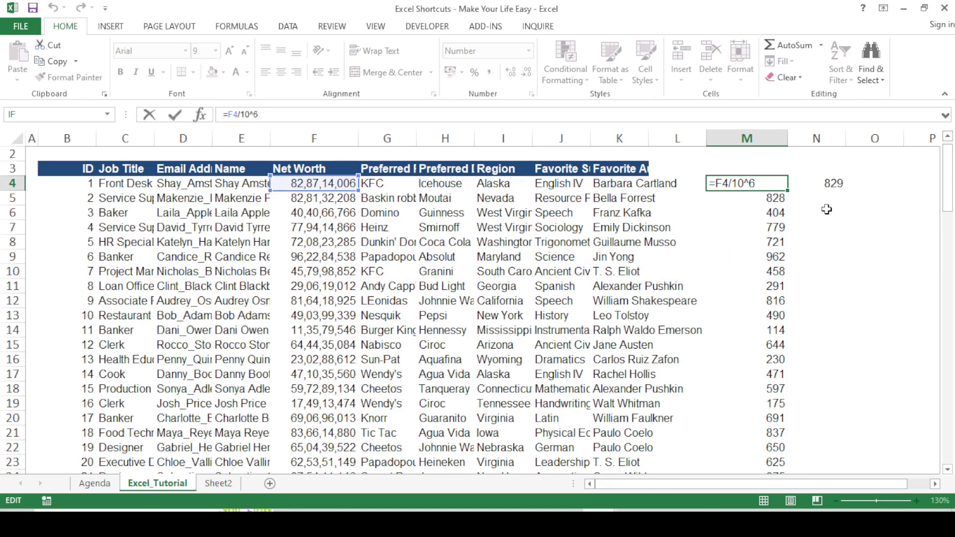
{"action": "key", "text": "Escape"}
{"action": "key", "text": "Right"}
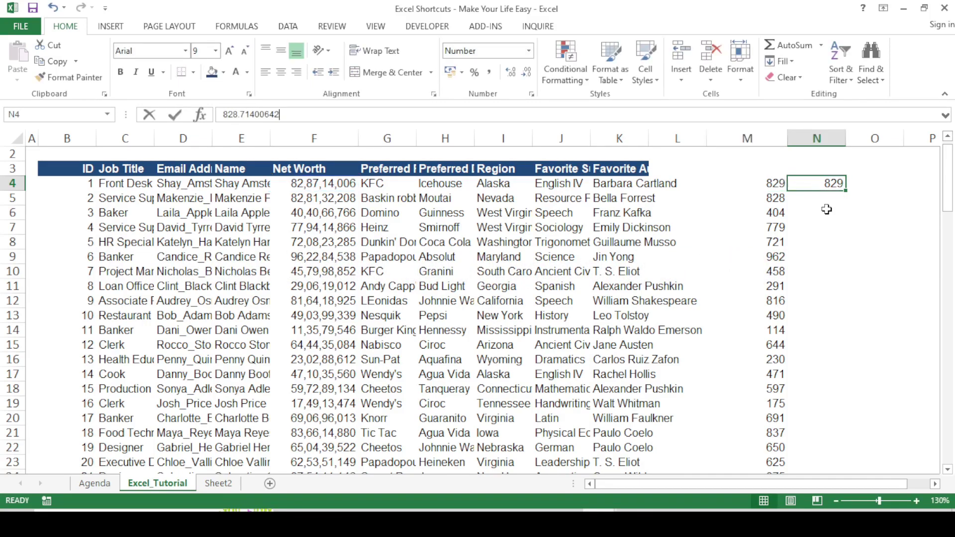
{"action": "key", "text": "F2"}
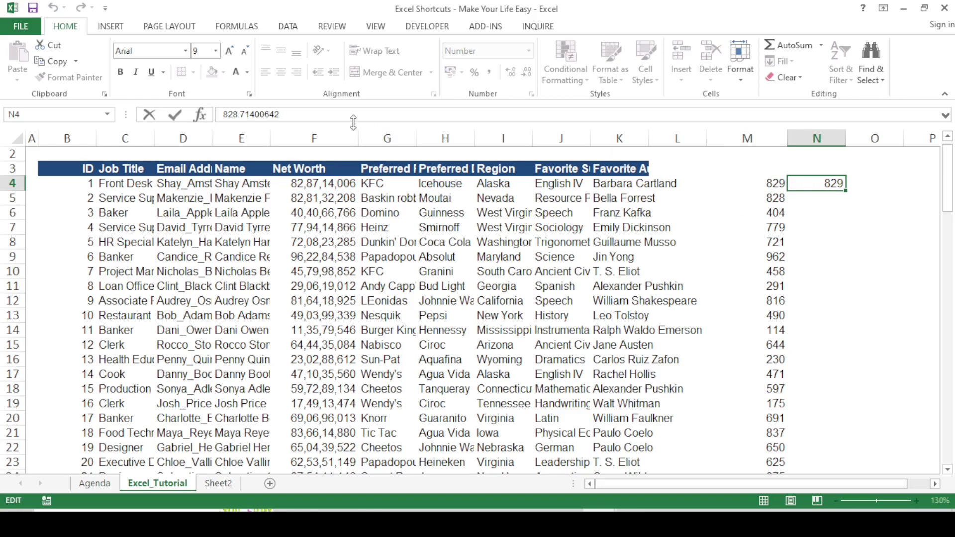
{"action": "left_click_drag", "start_coordinate": [280, 114], "coordinate": [223, 114]}
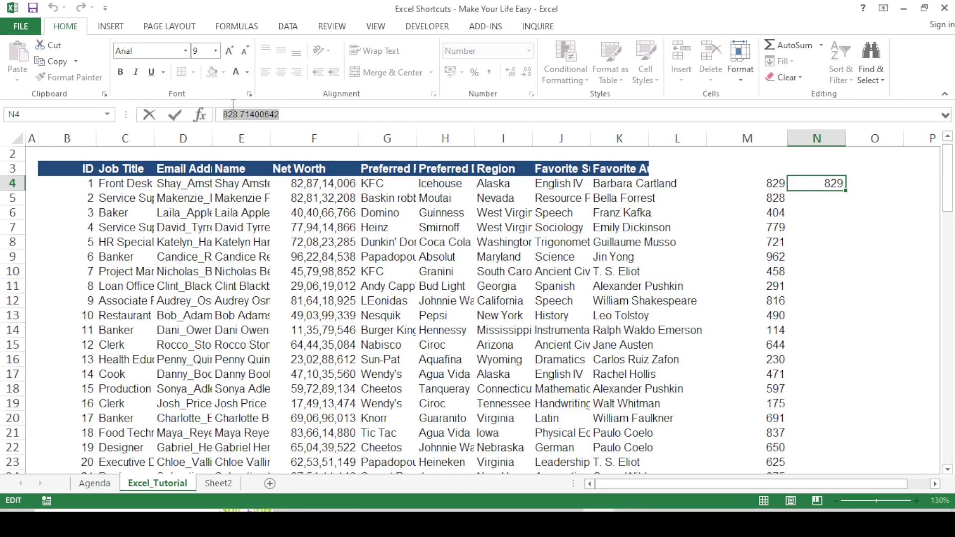
{"action": "left_click", "coordinate": [314, 114]}
{"action": "key", "text": "Escape"}
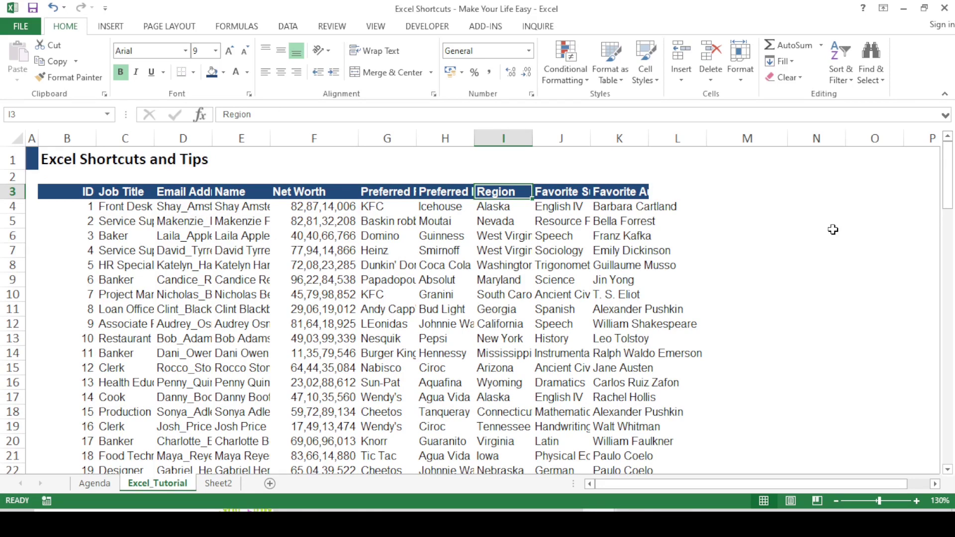
Wrap the text of the Preferred Food header in cell G3
{"action": "key", "text": "Left"}
{"action": "key", "text": "Left"}
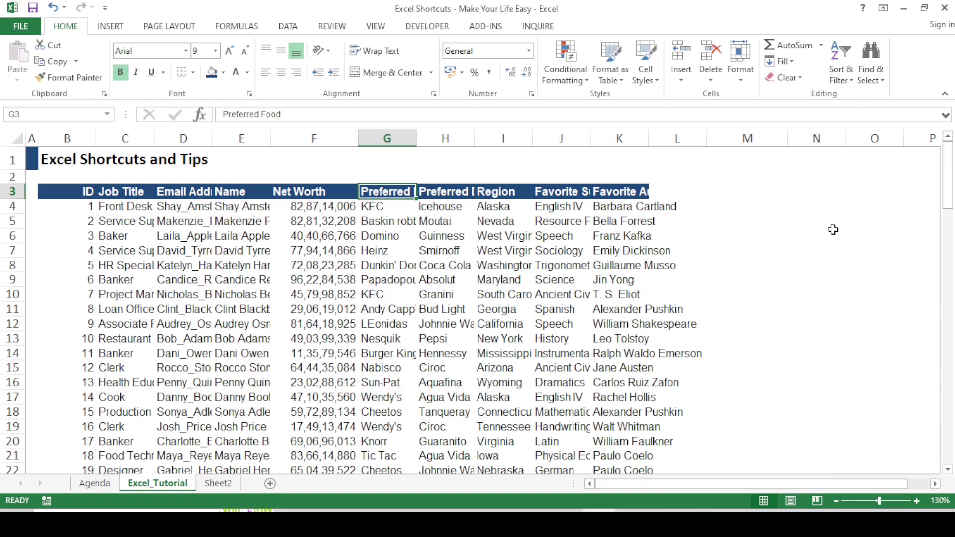
{"action": "key", "text": "Left"}
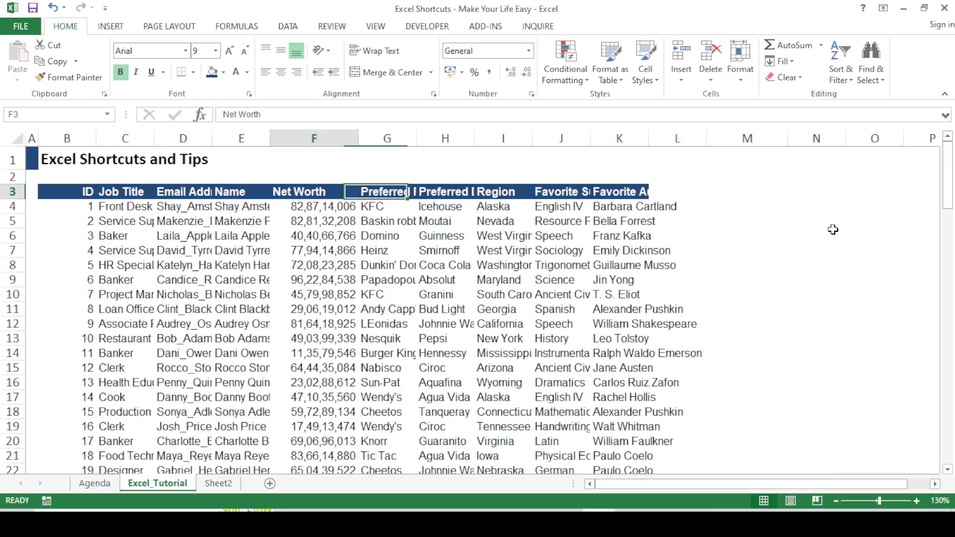
{"action": "key", "text": "Right"}
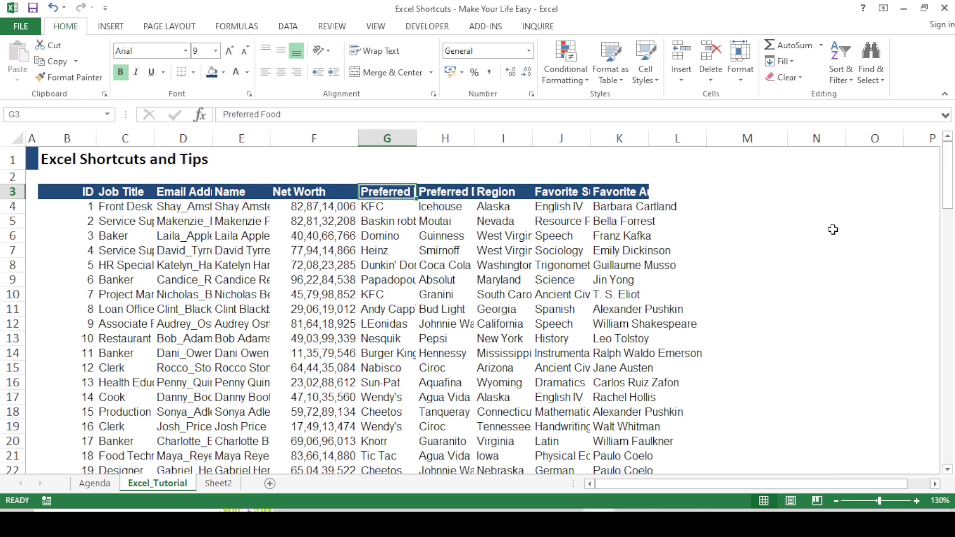
{"action": "key", "text": "alt+h"}
{"action": "key", "text": "w"}
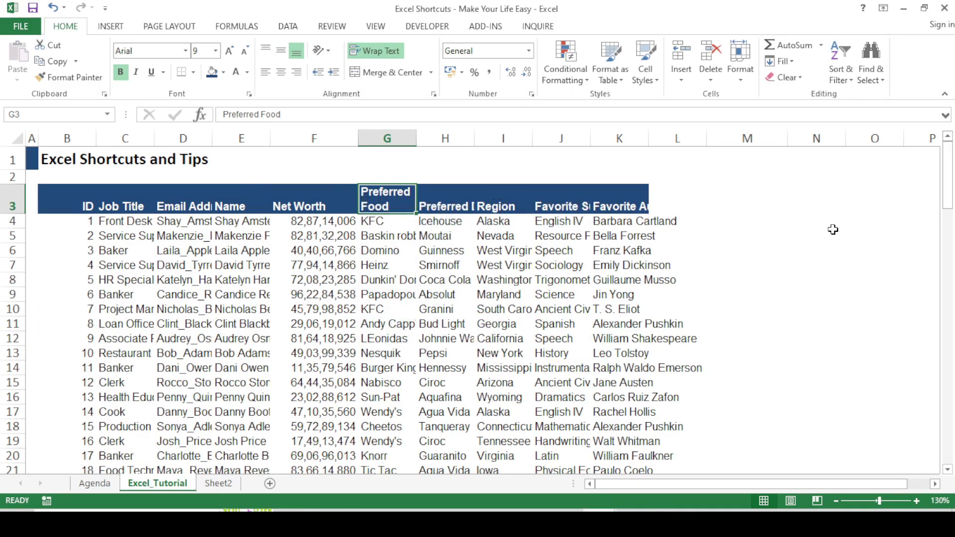
Undo the Preferred Food text wrap and the header formatting changes made before it
{"action": "key", "text": "ctrl+z"}
{"action": "key", "text": "ctrl+z"}
{"action": "key", "text": "ctrl+z"}
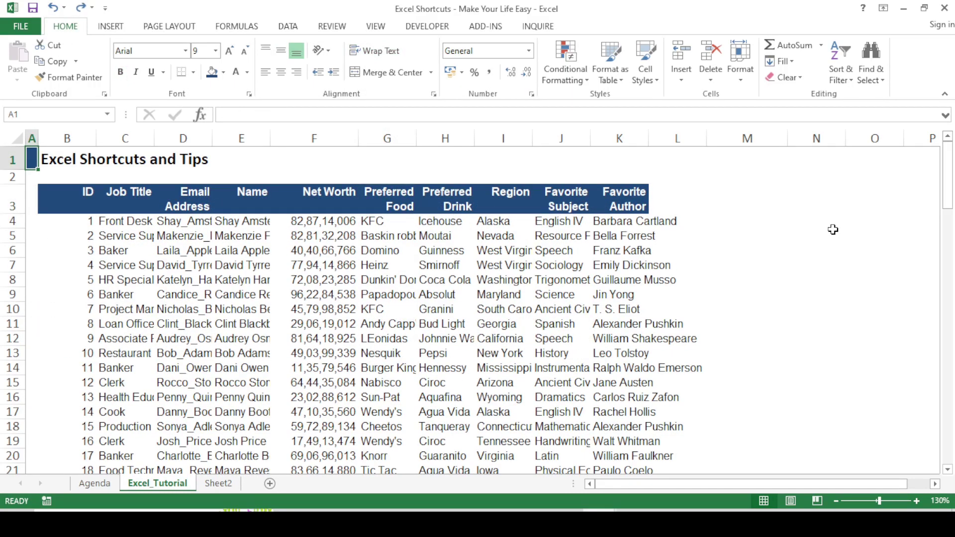